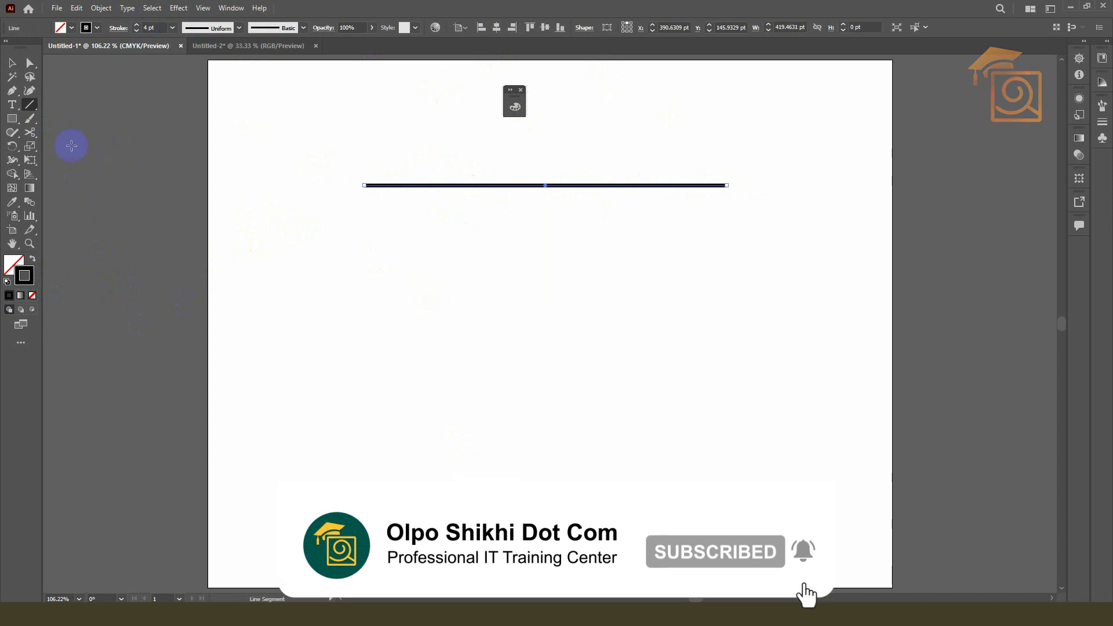
# - Draw a circle about 195 pt in diameter with the Ellipse tool, centred below the horizontal line
pyautogui.click(12, 118)
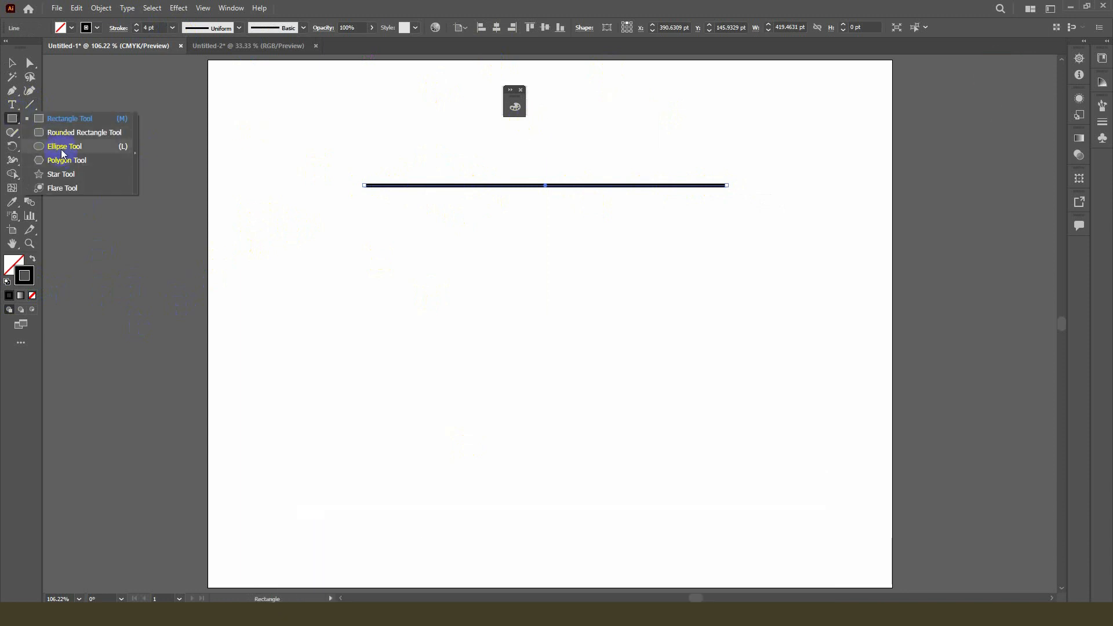
pyautogui.click(56, 145)
pyautogui.moveTo(529, 318); pyautogui.dragTo(630, 423)
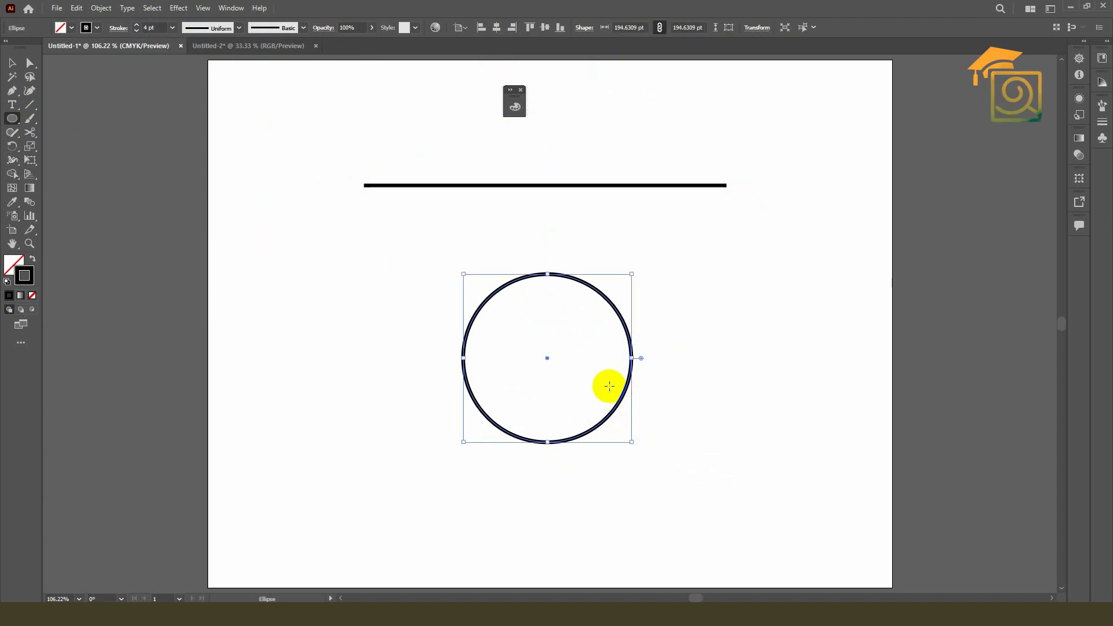
# - Draw a flat-topped hexagon about 211 pt wide with the Polygon tool, to the right of the circle
pyautogui.click(12, 119)
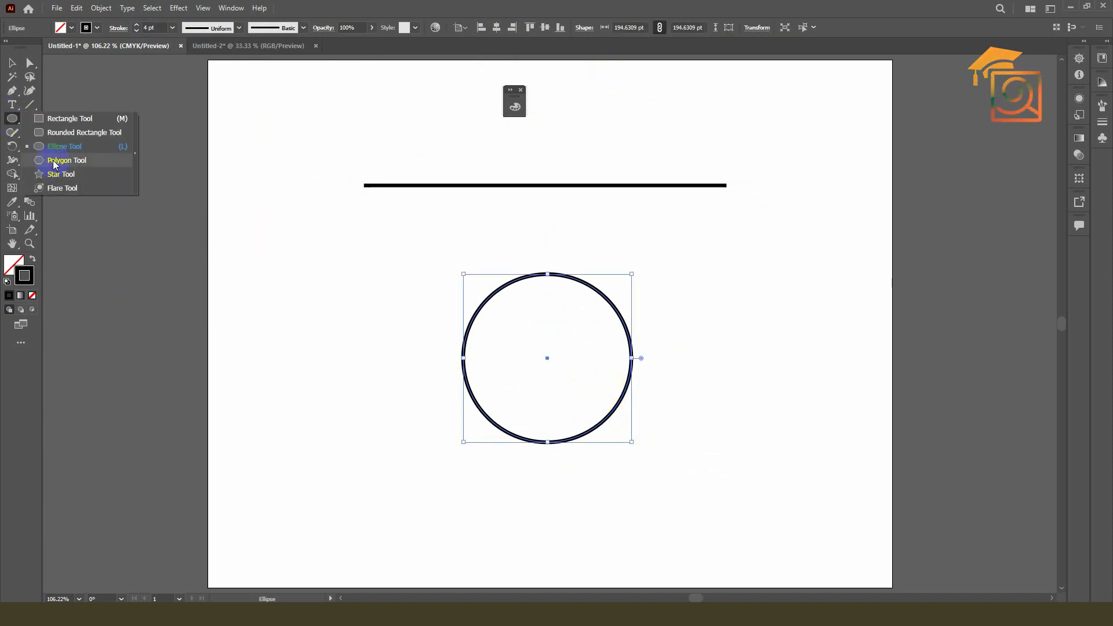
pyautogui.click(64, 161)
pyautogui.scroll(-3, 547, 418)
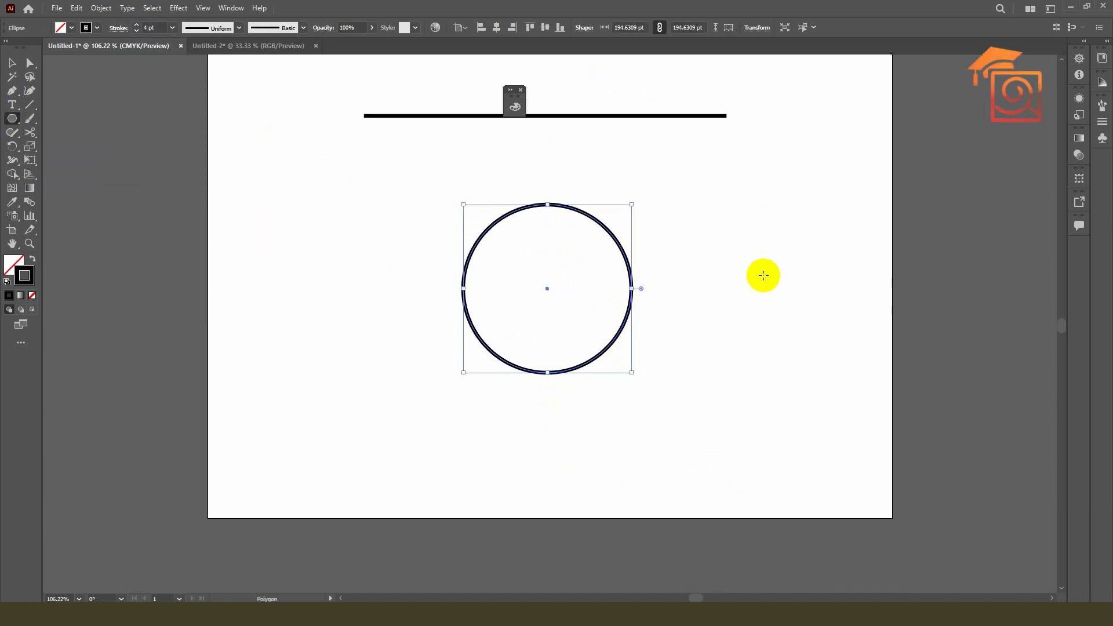
pyautogui.moveTo(762, 284); pyautogui.dragTo(834, 340)
# - Move the circle and the hexagon a little to the left on the artboard and close the small floating panel
pyautogui.click(13, 63)
pyautogui.click(597, 219)
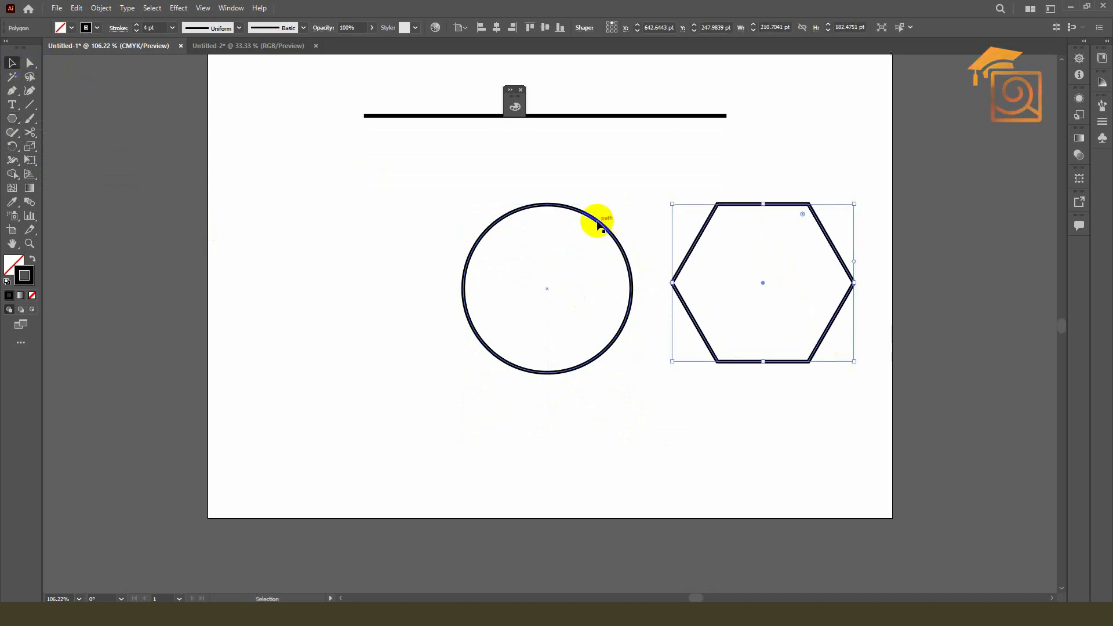
pyautogui.moveTo(589, 214); pyautogui.dragTo(525, 210)
pyautogui.moveTo(766, 206); pyautogui.dragTo(721, 206)
pyautogui.moveTo(625, 216); pyautogui.dragTo(639, 310)
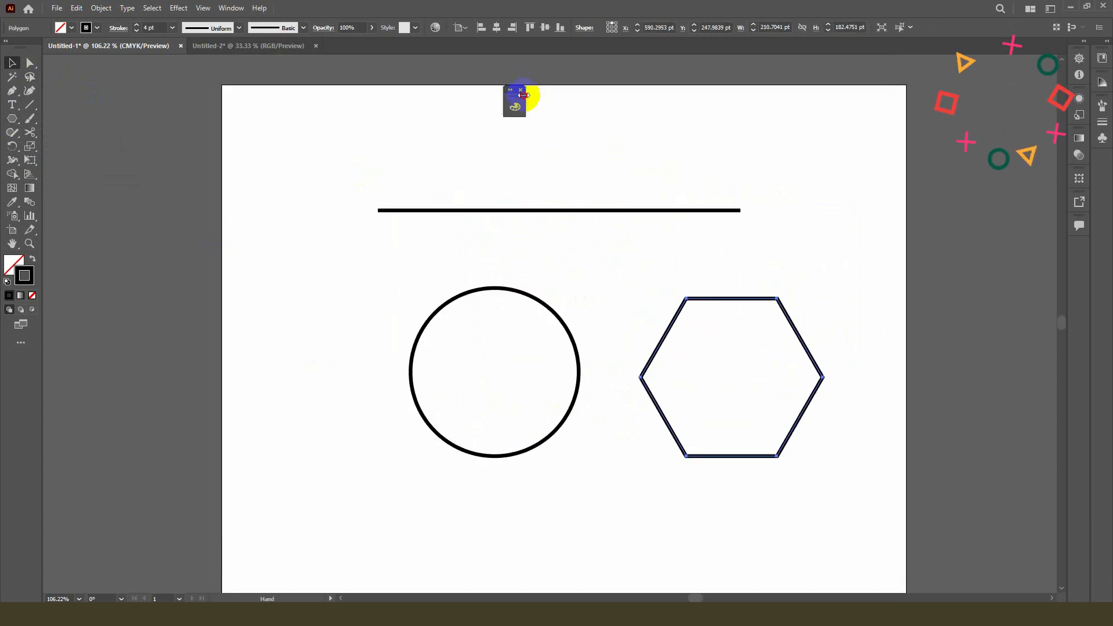
pyautogui.click(521, 89)
# - Duplicate the horizontal line above the circle and hexagon, and open the Zig Zag effect settings for the upper line
pyautogui.moveTo(572, 211); pyautogui.dragTo(635, 133)
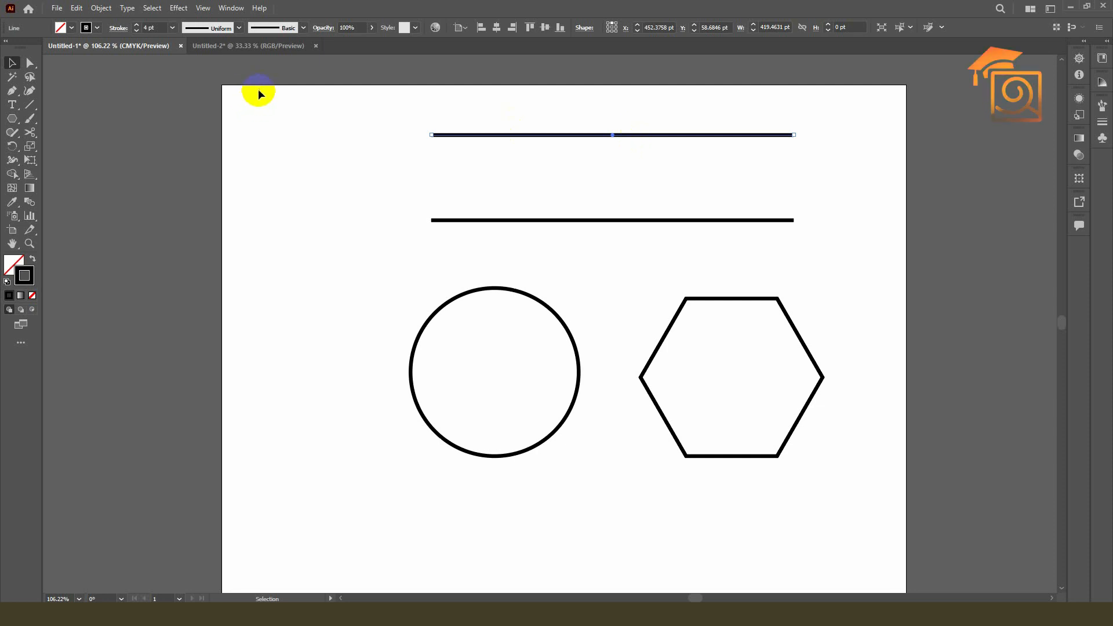
pyautogui.click(179, 10)
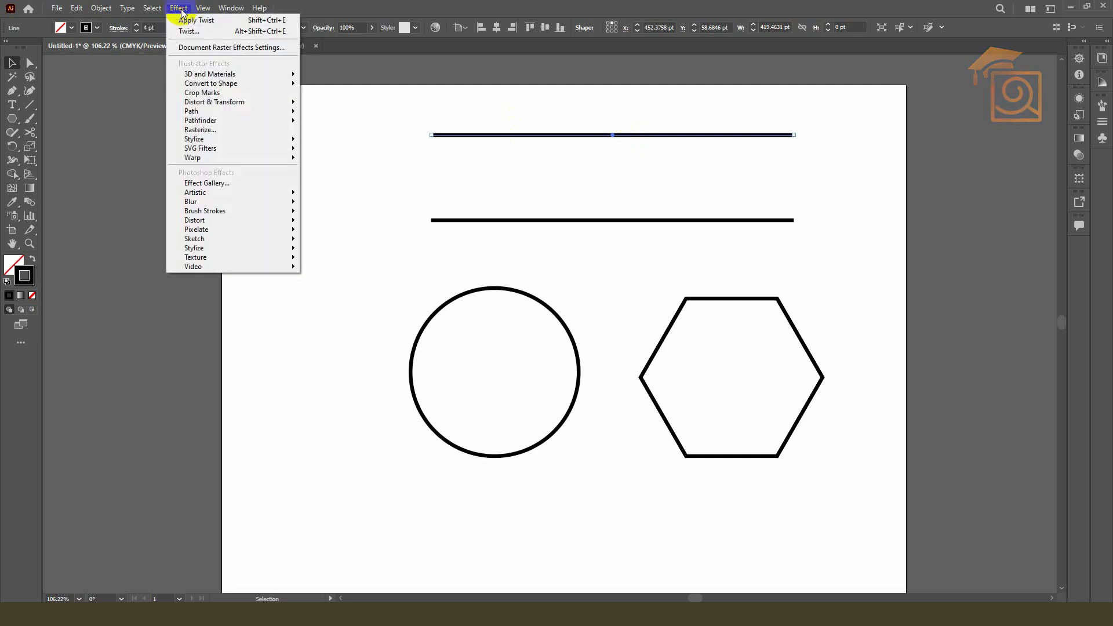
pyautogui.moveTo(230, 106)
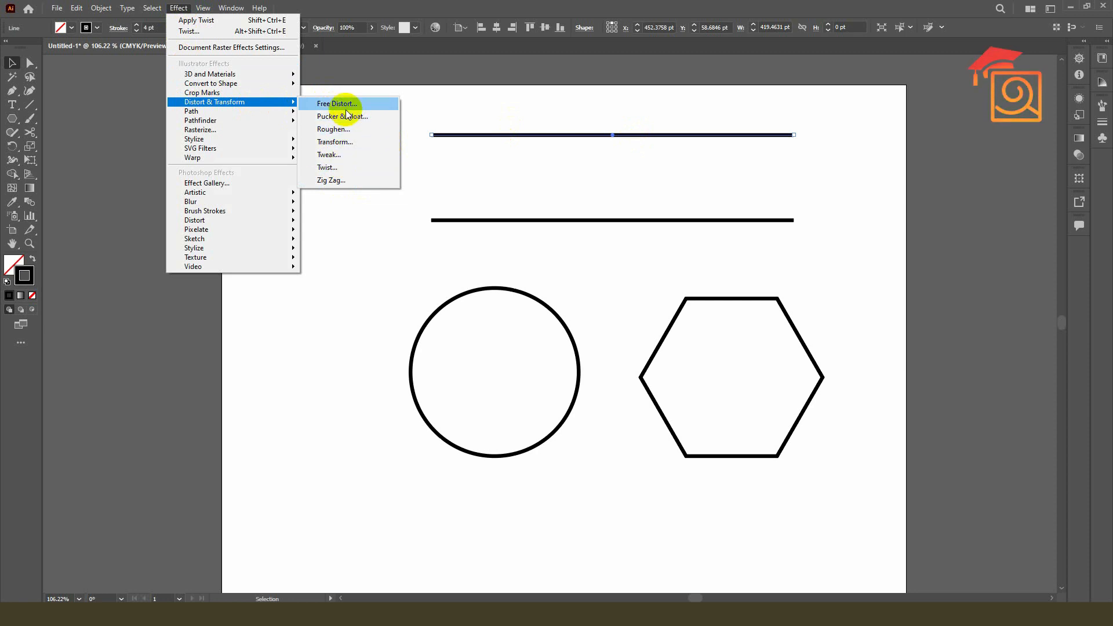
pyautogui.click(338, 182)
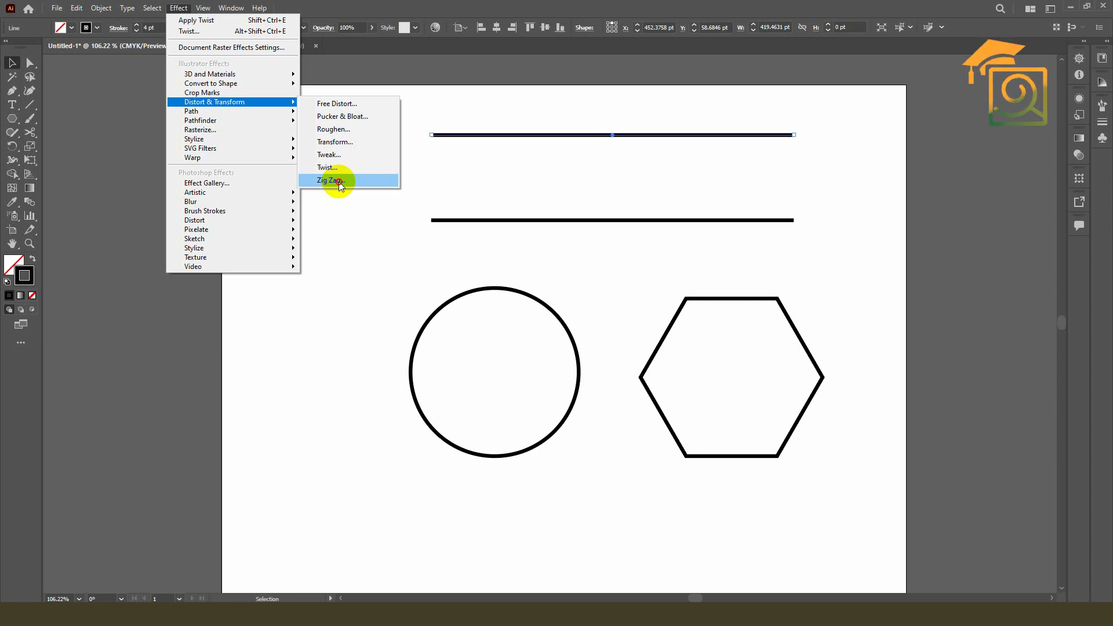
pyautogui.click(735, 112)
pyautogui.moveTo(735, 112); pyautogui.dragTo(865, 82)
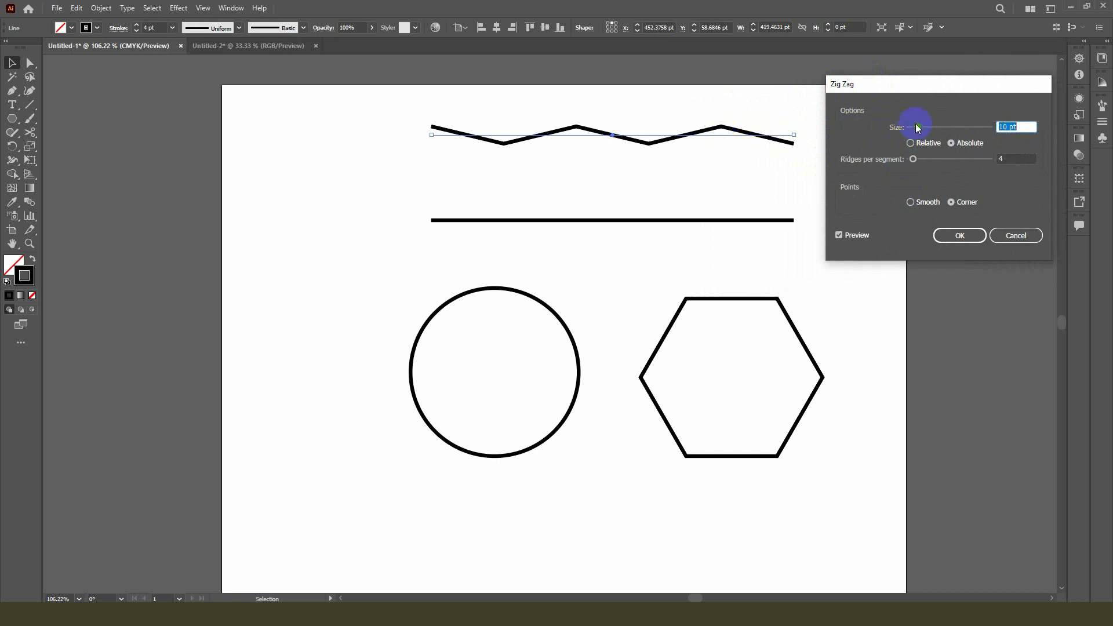
# - Try Zig Zag sizes of 31 pt absolute and 31% relative, then return to an absolute size of 23 pt
pyautogui.moveTo(922, 129)
pyautogui.mouseDown()
pyautogui.moveTo(952, 132)
pyautogui.moveTo(935, 127)
pyautogui.mouseUp()
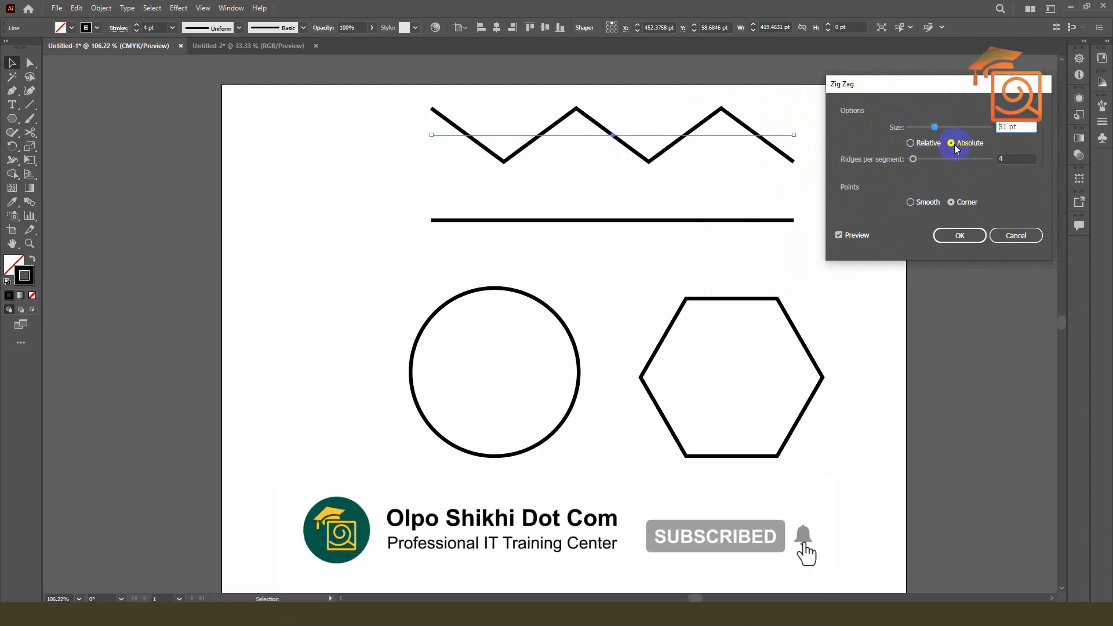
pyautogui.click(911, 143)
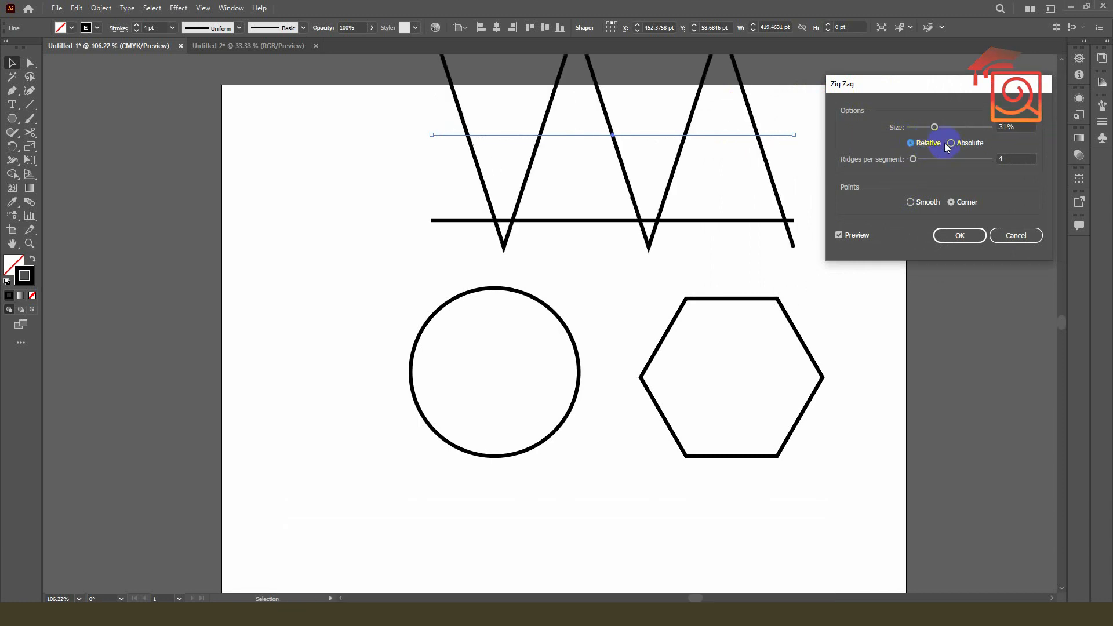
pyautogui.moveTo(934, 128)
pyautogui.mouseDown()
pyautogui.moveTo(952, 126)
pyautogui.moveTo(906, 123)
pyautogui.moveTo(930, 126)
pyautogui.mouseUp()
pyautogui.click(954, 144)
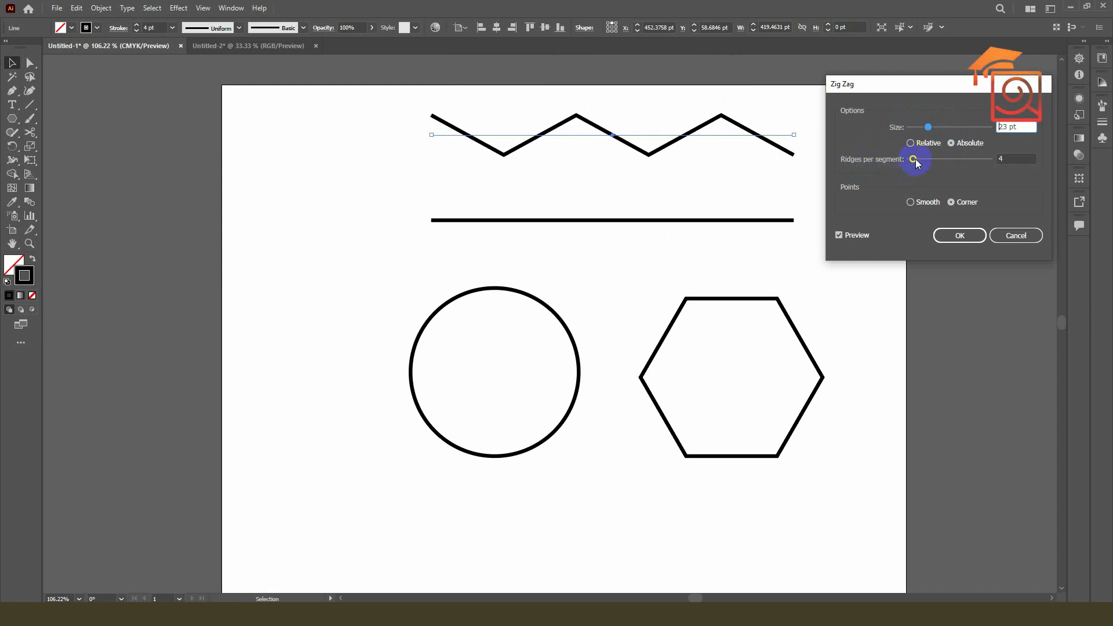
# - Try 21 ridges per segment at 13 pt on the upper line, comparing smooth and corner points
pyautogui.moveTo(862, 93); pyautogui.dragTo(878, 93)
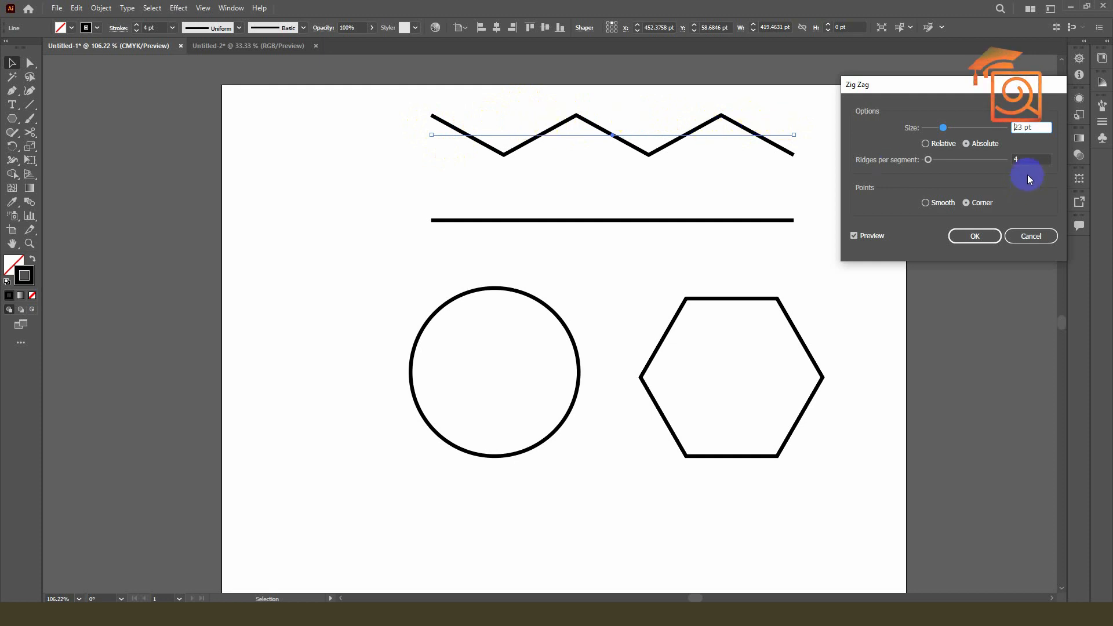
pyautogui.moveTo(930, 162); pyautogui.dragTo(935, 130)
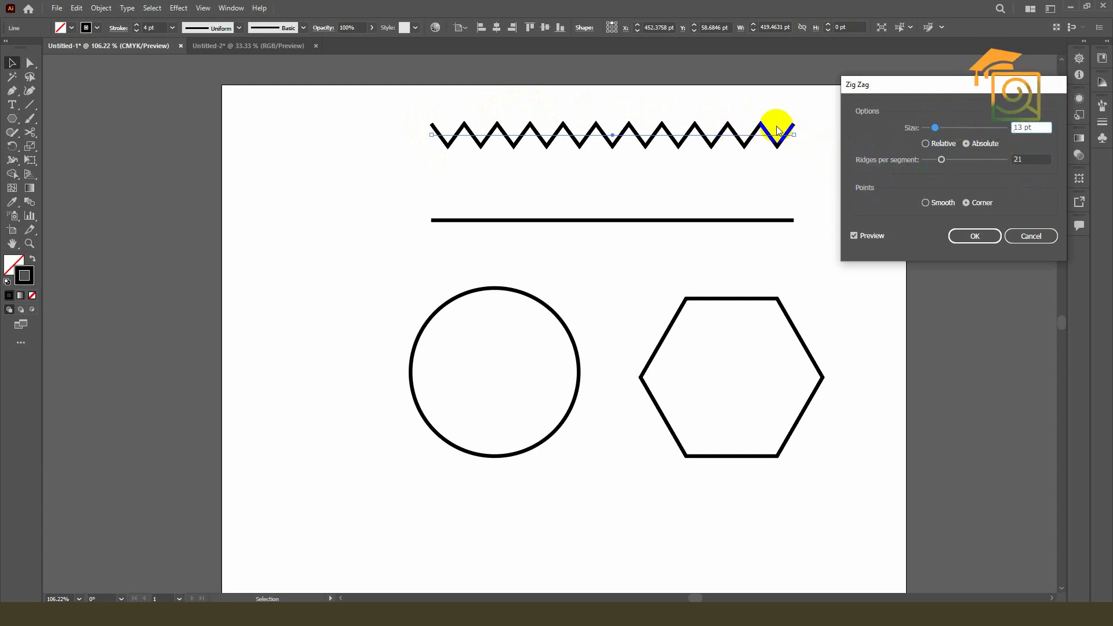
pyautogui.click(925, 202)
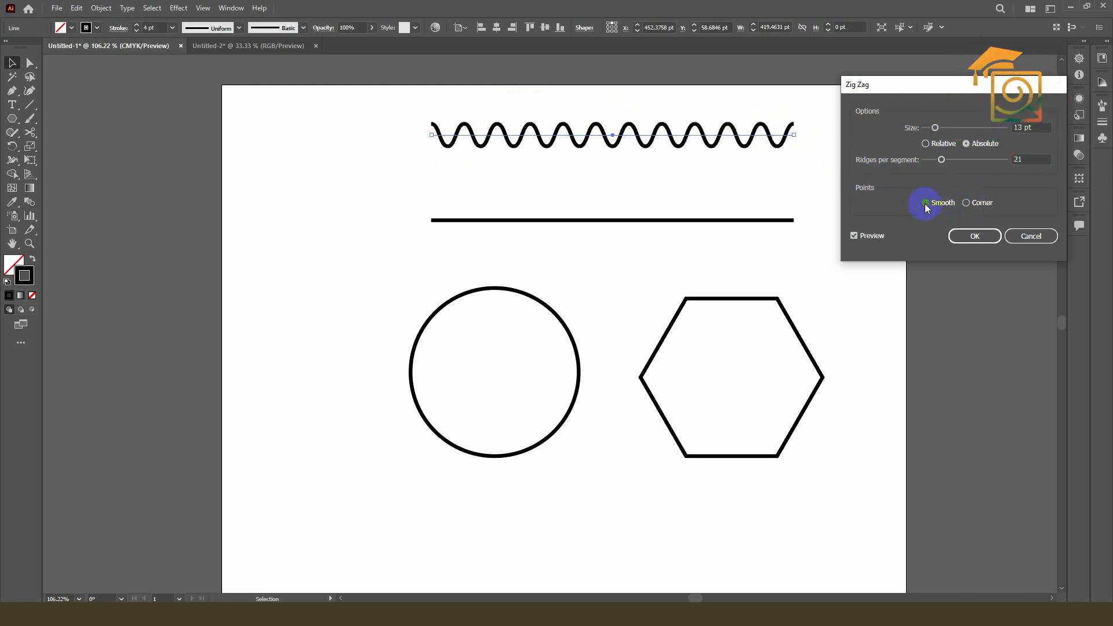
pyautogui.click(966, 202)
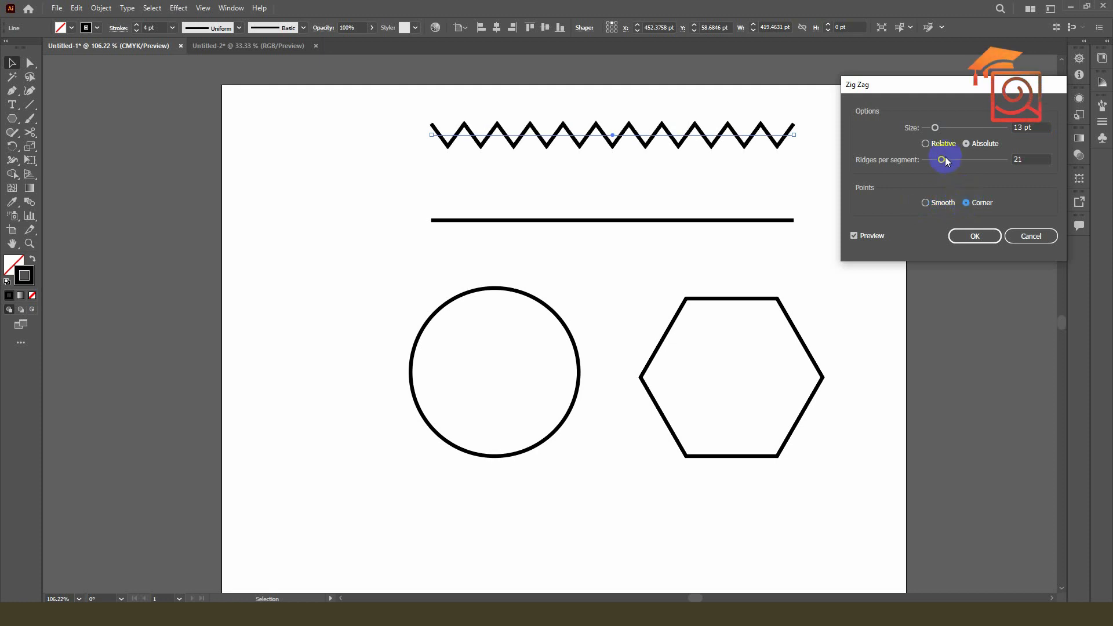
# - Set the Zig Zag size to 12 pt, adjust the ridges per segment to slightly above 12, and apply the effect with corner points
pyautogui.moveTo(944, 161); pyautogui.dragTo(934, 159)
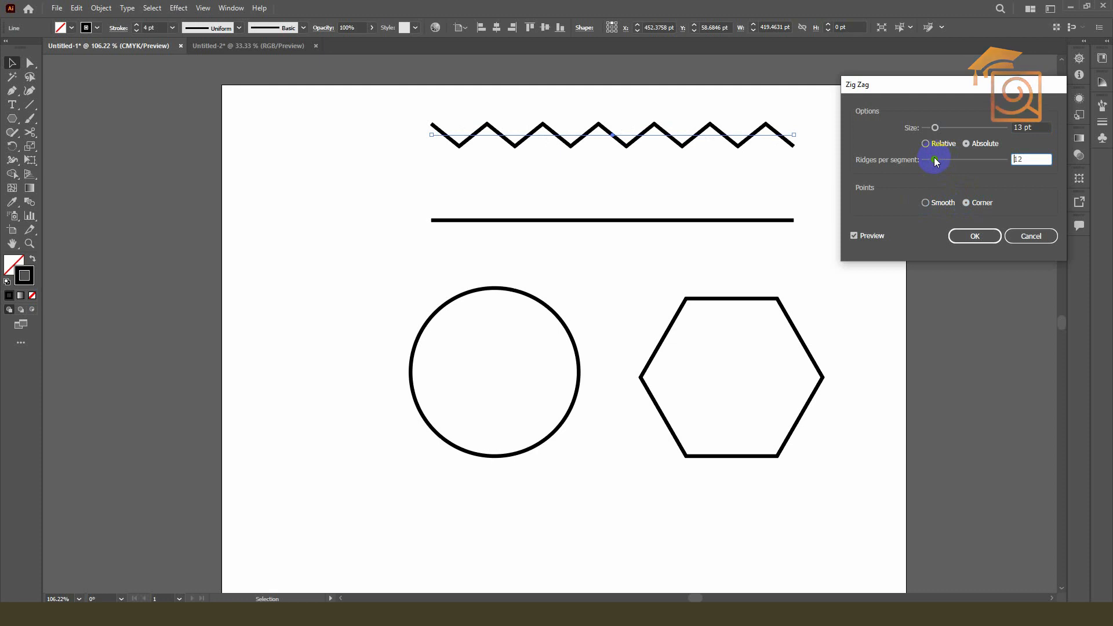
pyautogui.click(934, 129)
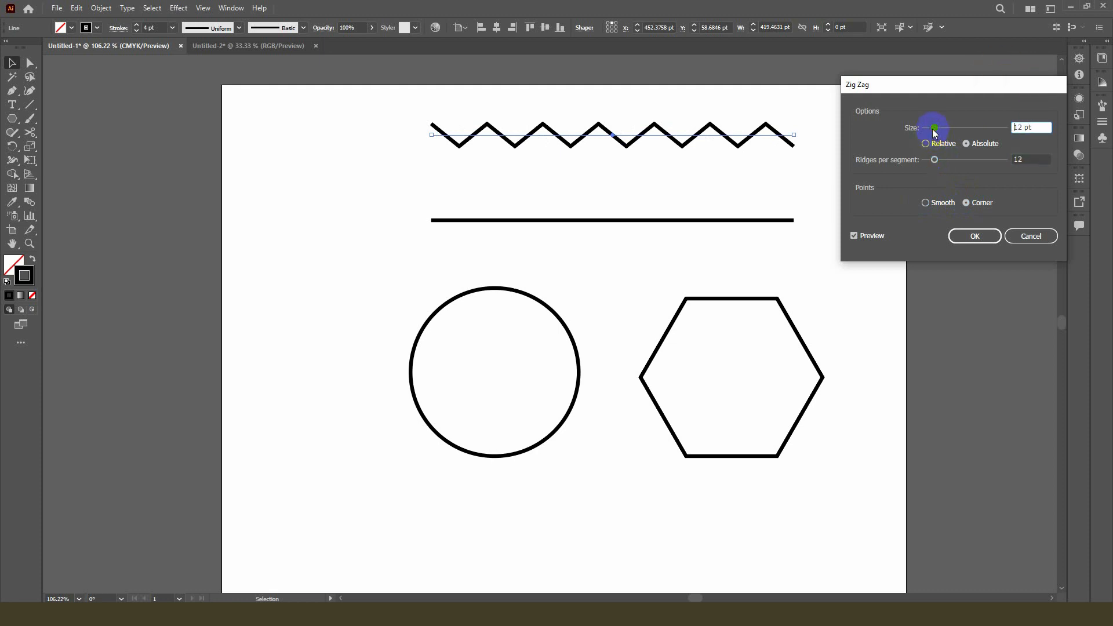
pyautogui.moveTo(933, 159); pyautogui.dragTo(938, 160)
pyautogui.click(973, 234)
# - Duplicate the straight line and apply a smooth 10 pt Zig Zag with 6 ridges per segment to the upper one
pyautogui.moveTo(725, 220); pyautogui.dragTo(727, 192)
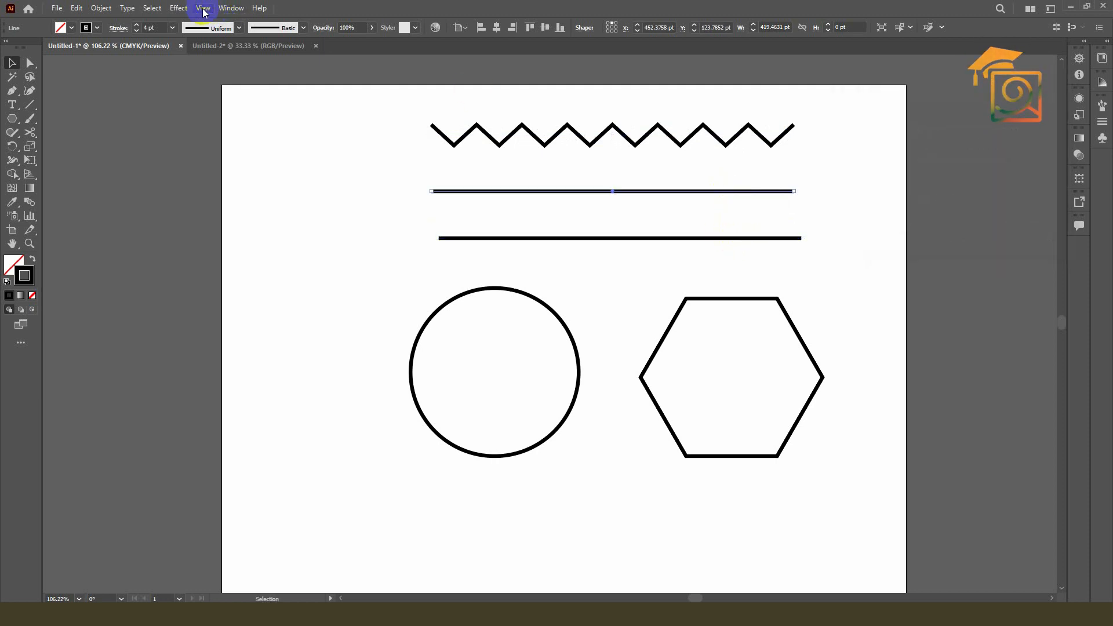
pyautogui.click(184, 13)
pyautogui.moveTo(214, 102)
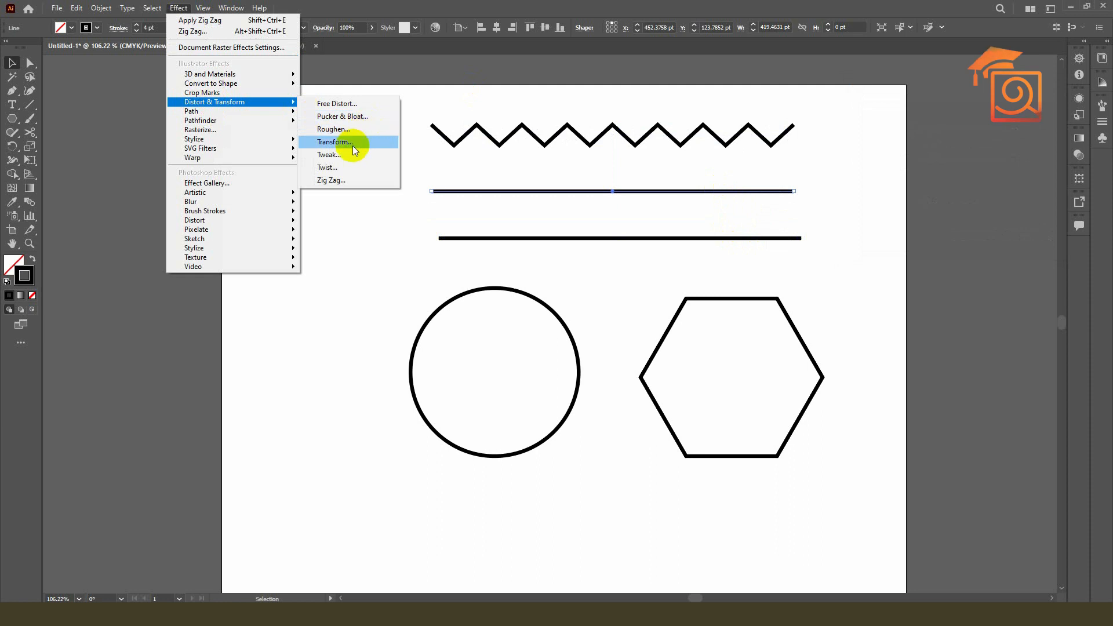
pyautogui.click(328, 181)
pyautogui.moveTo(932, 167); pyautogui.dragTo(929, 164)
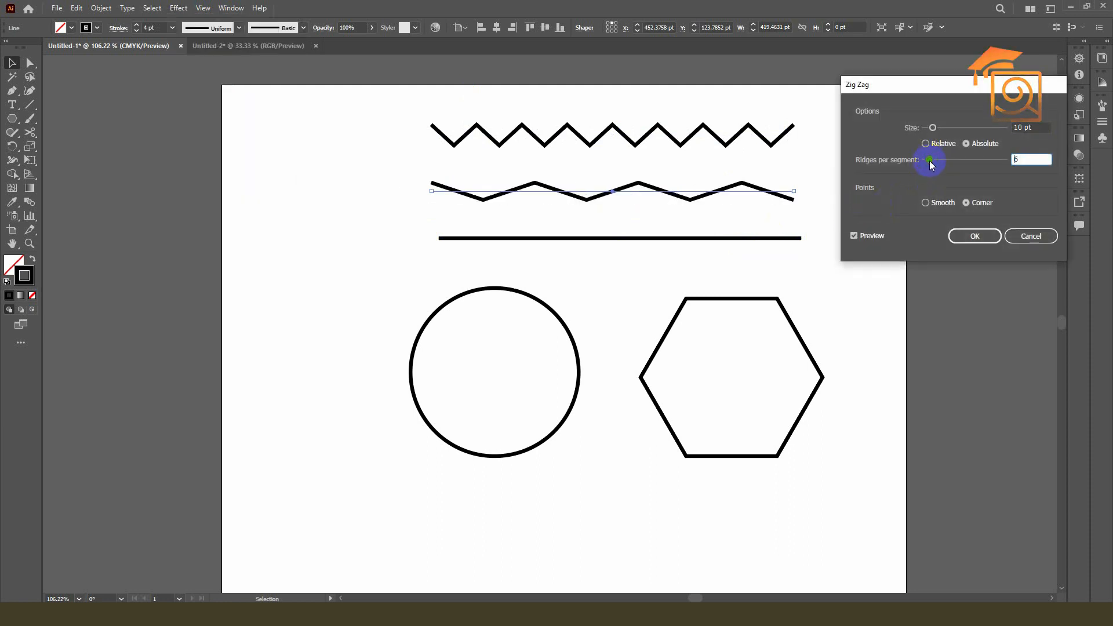
pyautogui.click(926, 203)
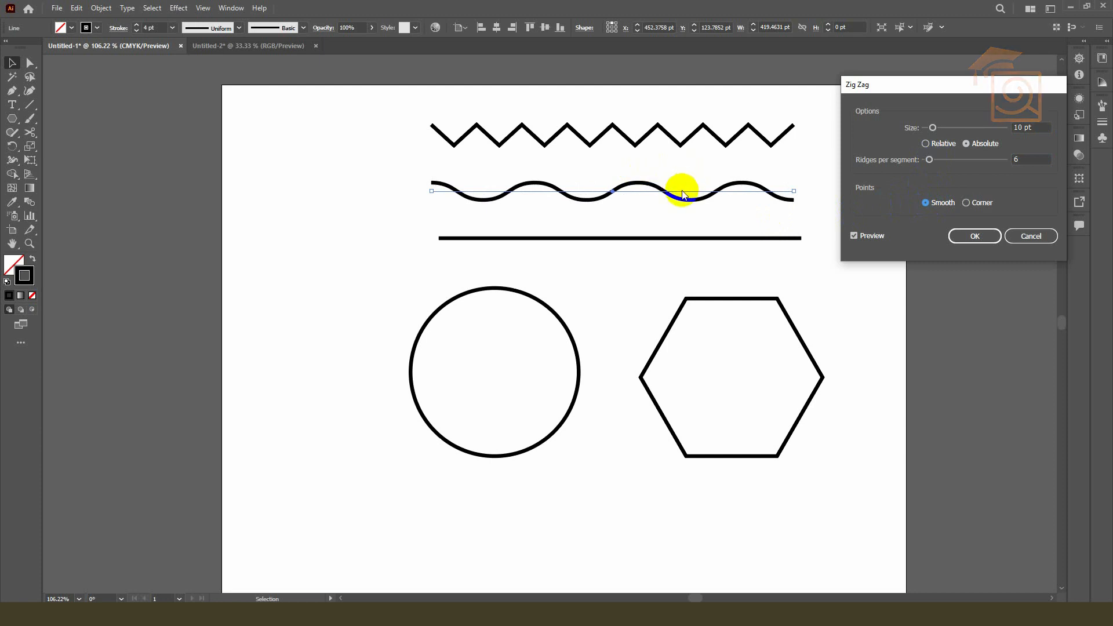
pyautogui.click(972, 238)
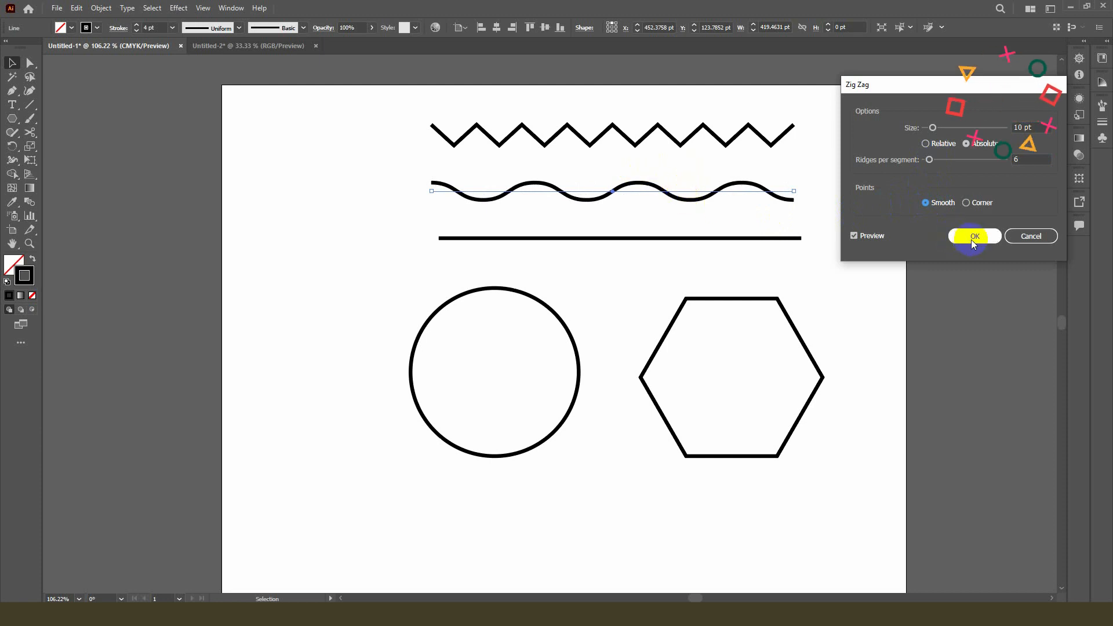
# - Apply a 10 pt Zig Zag with 40 ridges per segment and corner points to the remaining straight line
pyautogui.click(701, 238)
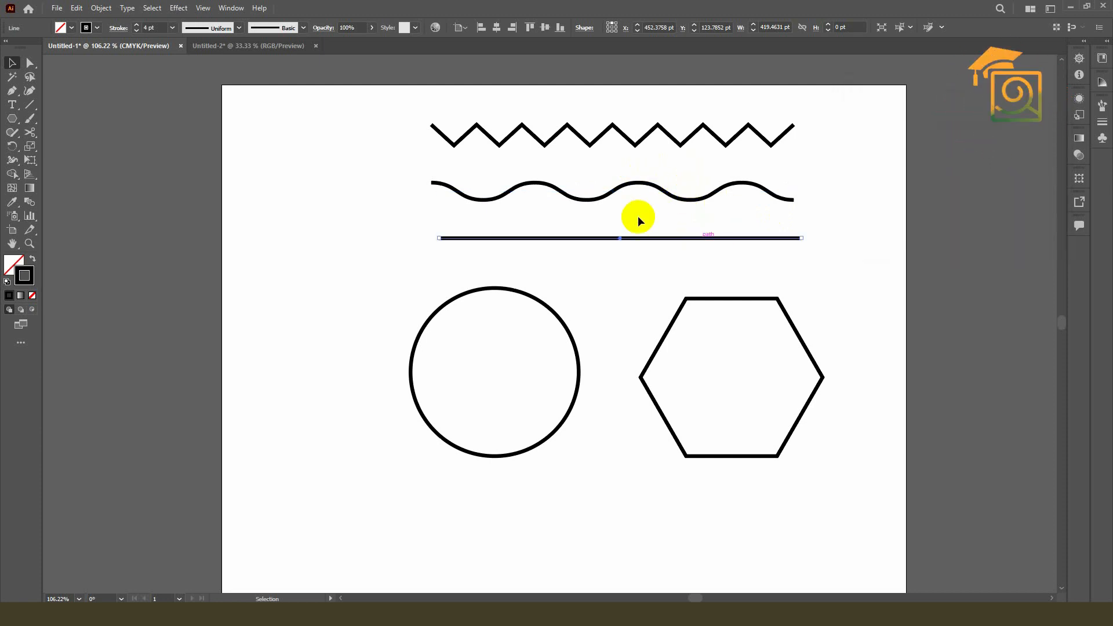
pyautogui.click(555, 194)
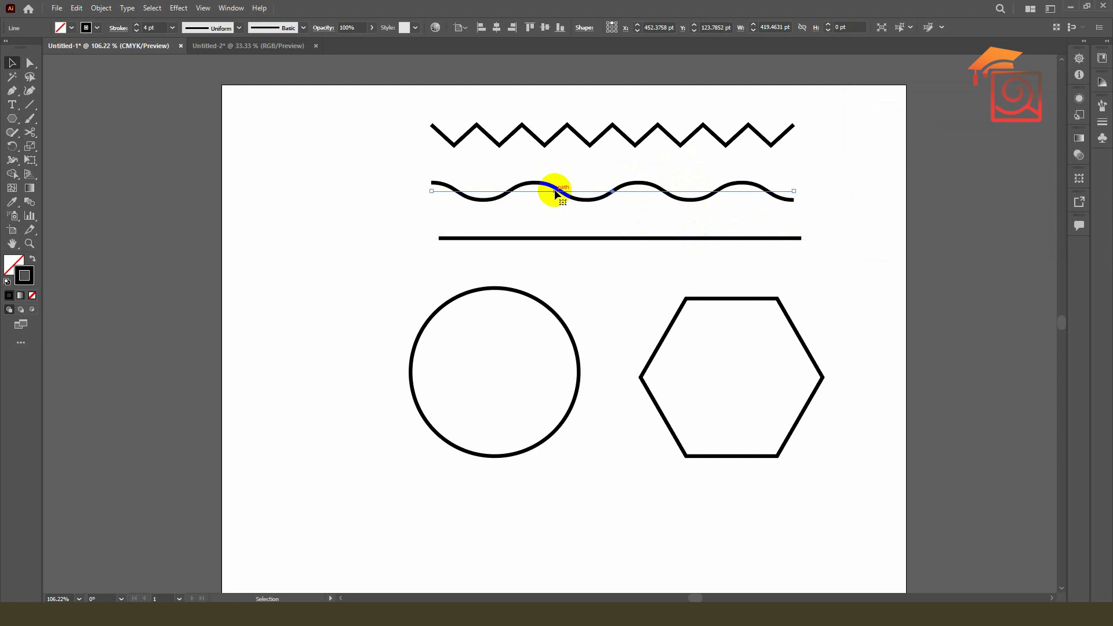
pyautogui.click(574, 238)
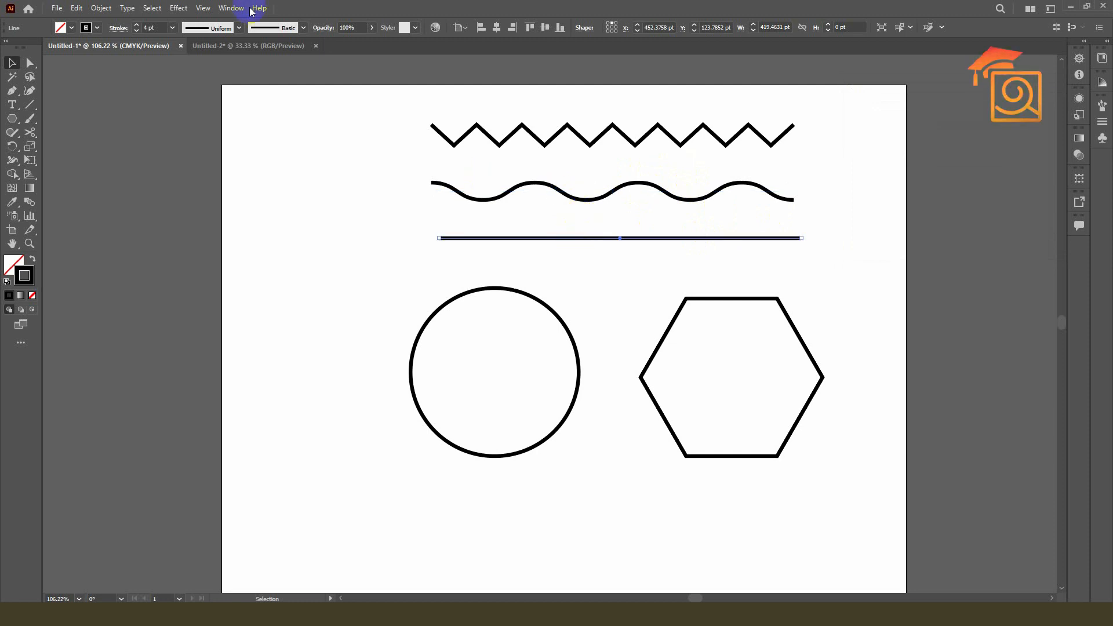
pyautogui.click(178, 8)
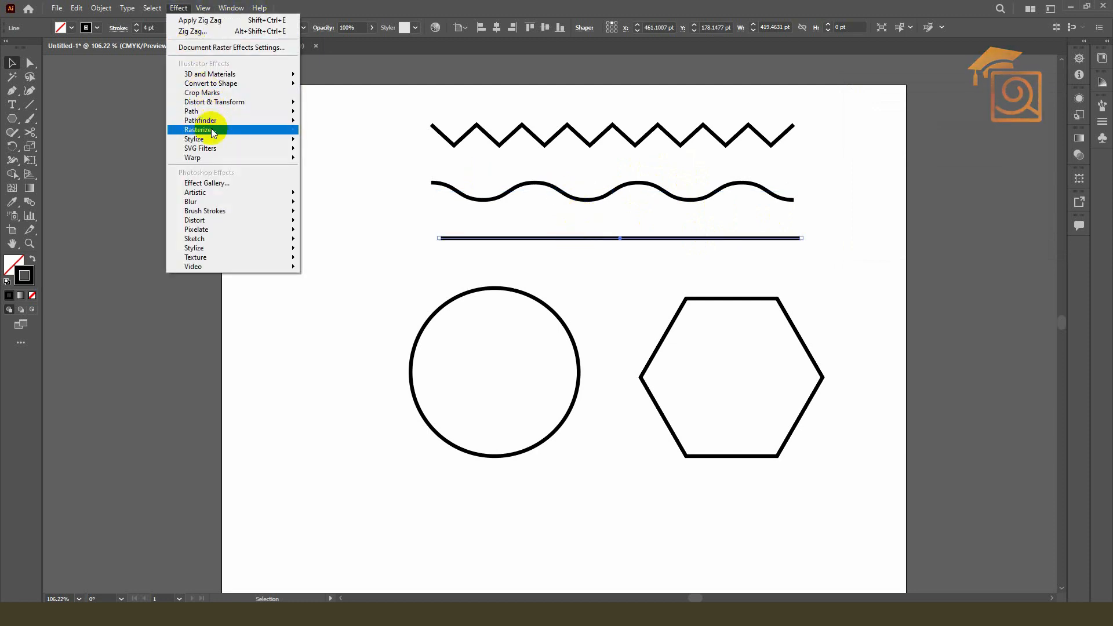
pyautogui.moveTo(224, 103)
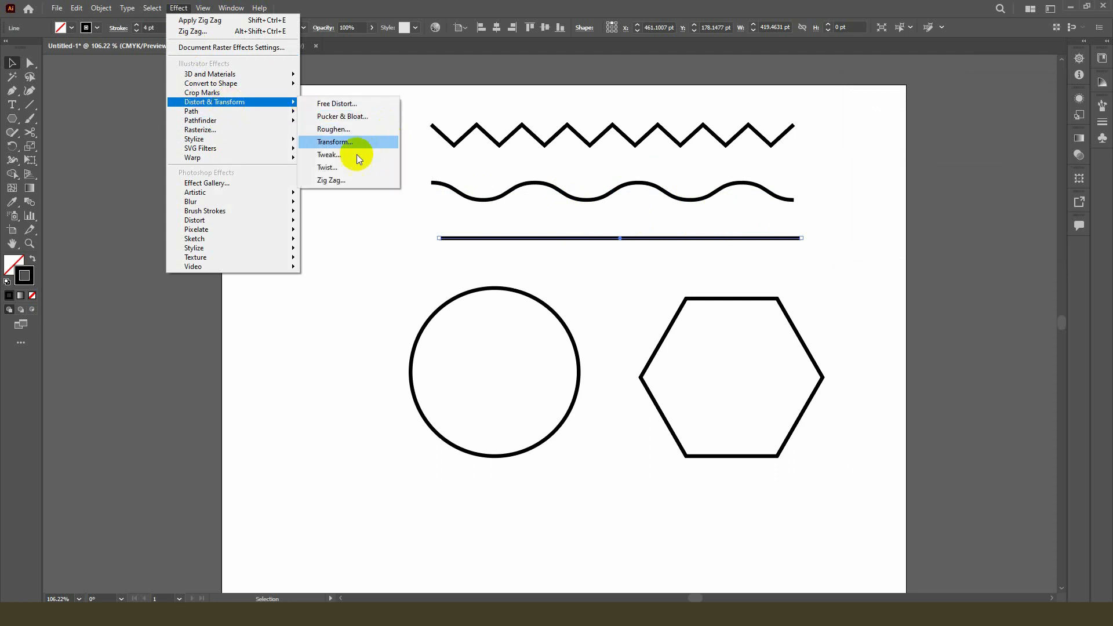
pyautogui.click(339, 183)
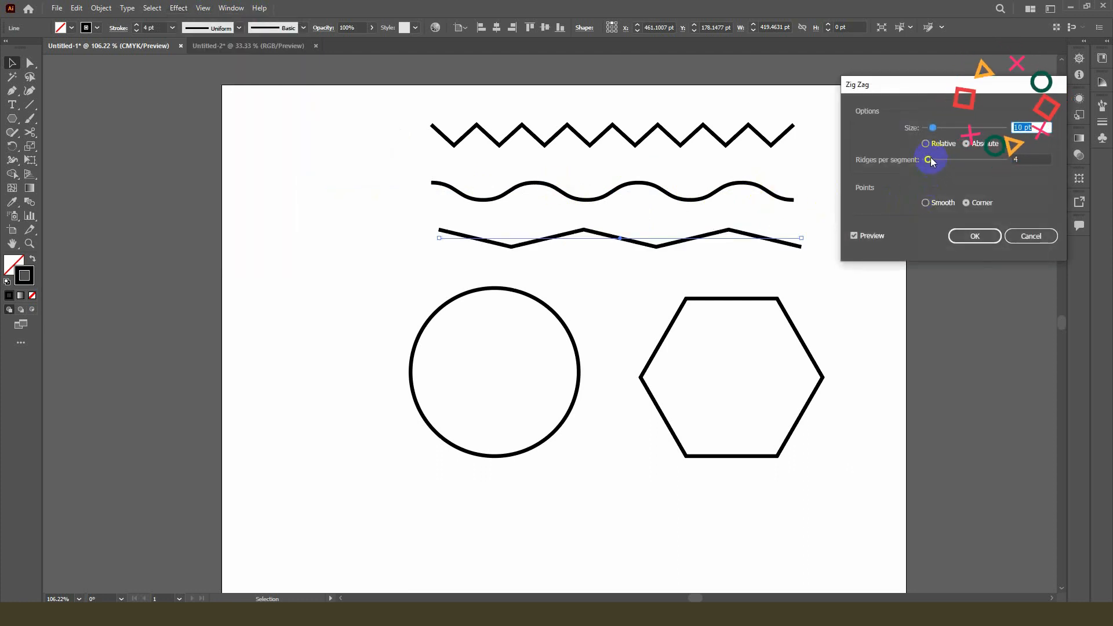
pyautogui.moveTo(927, 154); pyautogui.dragTo(959, 158)
pyautogui.click(967, 236)
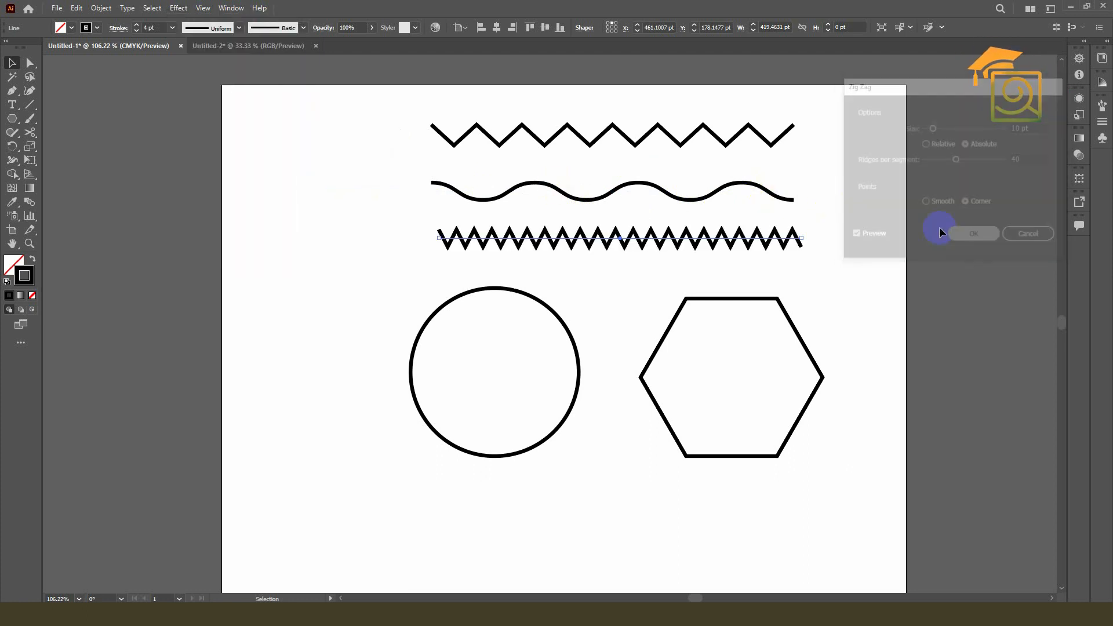
# - Expand the appearance of the lowest zigzag line and pull three of its anchor points outward into two downward spikes and one upward spike
pyautogui.click(100, 8)
pyautogui.click(138, 158)
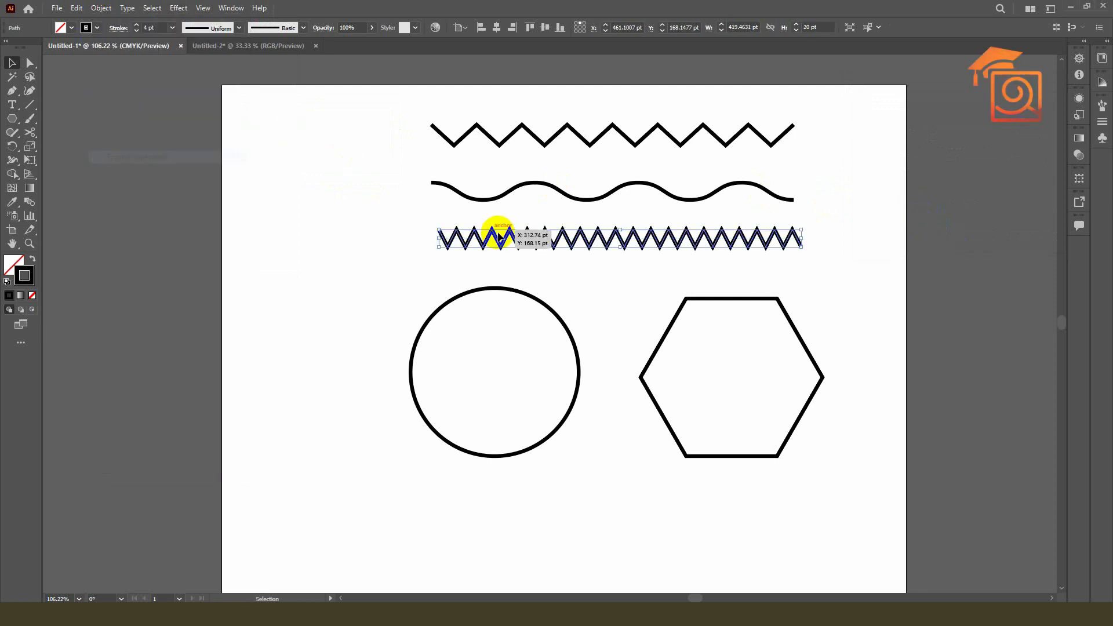
pyautogui.click(30, 62)
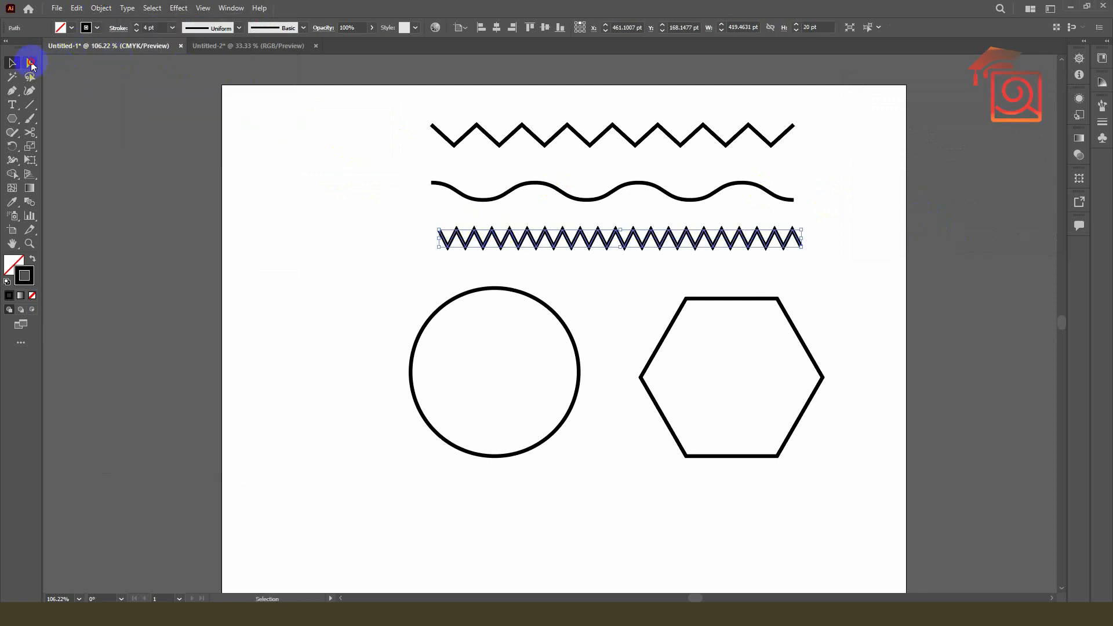
pyautogui.click(518, 249)
pyautogui.moveTo(518, 249); pyautogui.dragTo(517, 271)
pyautogui.moveTo(546, 232); pyautogui.dragTo(543, 203)
pyautogui.moveTo(606, 250); pyautogui.dragTo(606, 271)
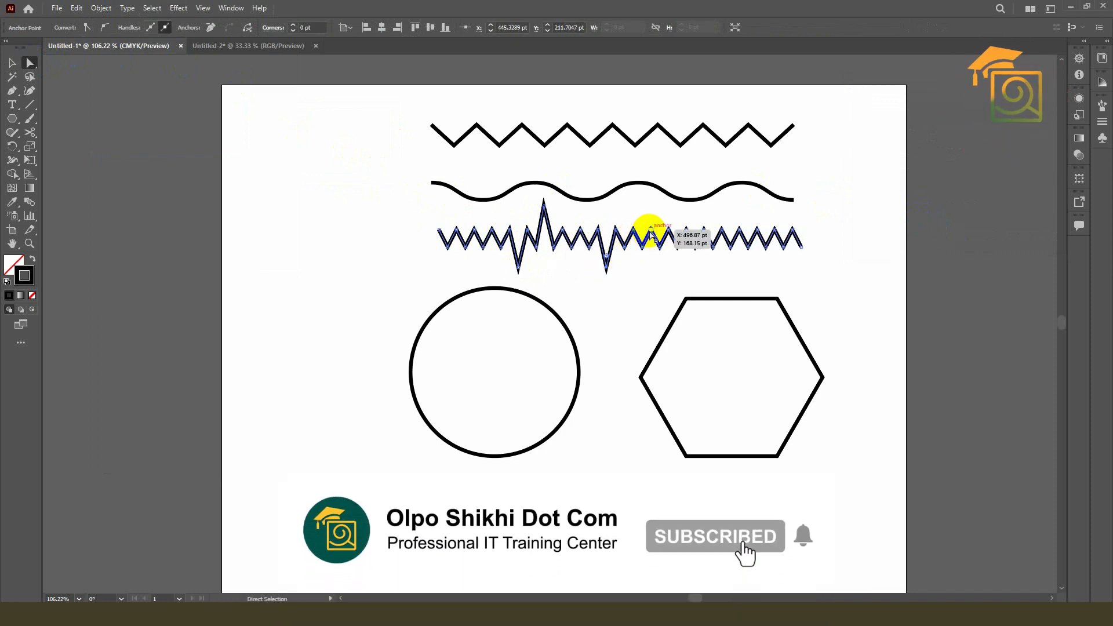
# - Pull one more anchor point of the lowest zigzag line upward into a second upward spike and deselect the line
pyautogui.moveTo(650, 231); pyautogui.dragTo(650, 210)
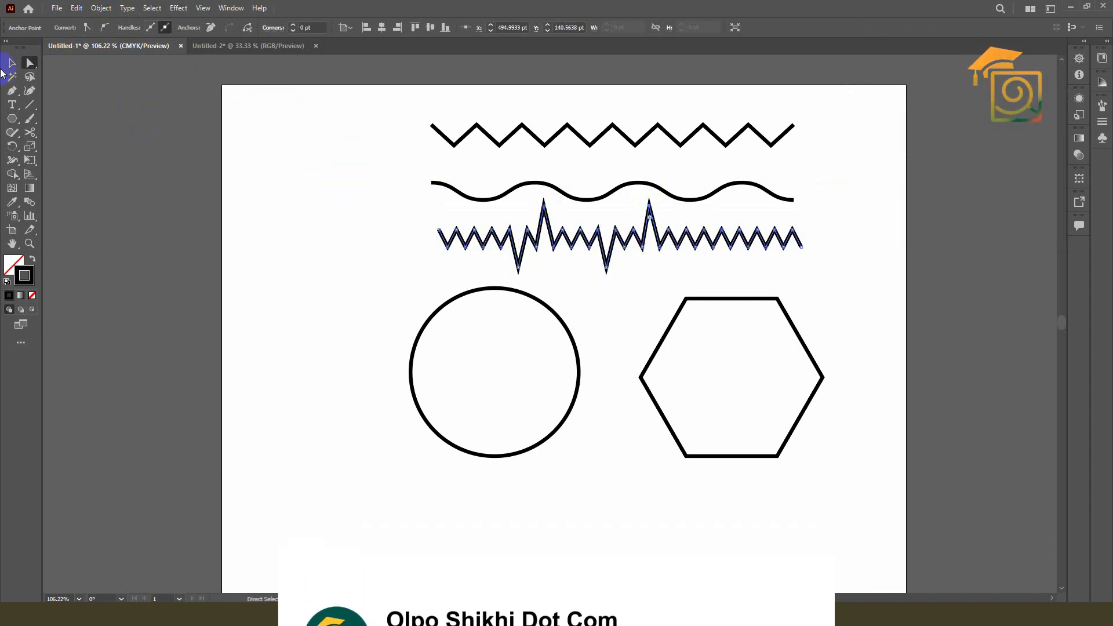
pyautogui.click(14, 63)
pyautogui.click(142, 123)
# - Give the spiked zigzag line the lens-shaped width profile that tapers at both ends and a 2 pt stroke
pyautogui.click(506, 233)
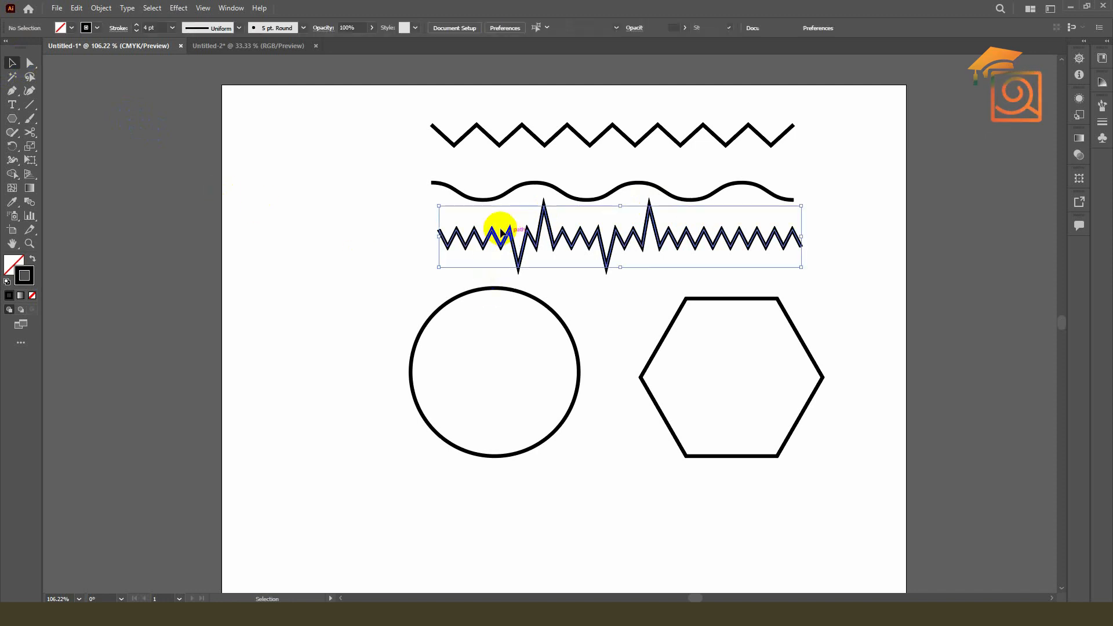
pyautogui.click(238, 30)
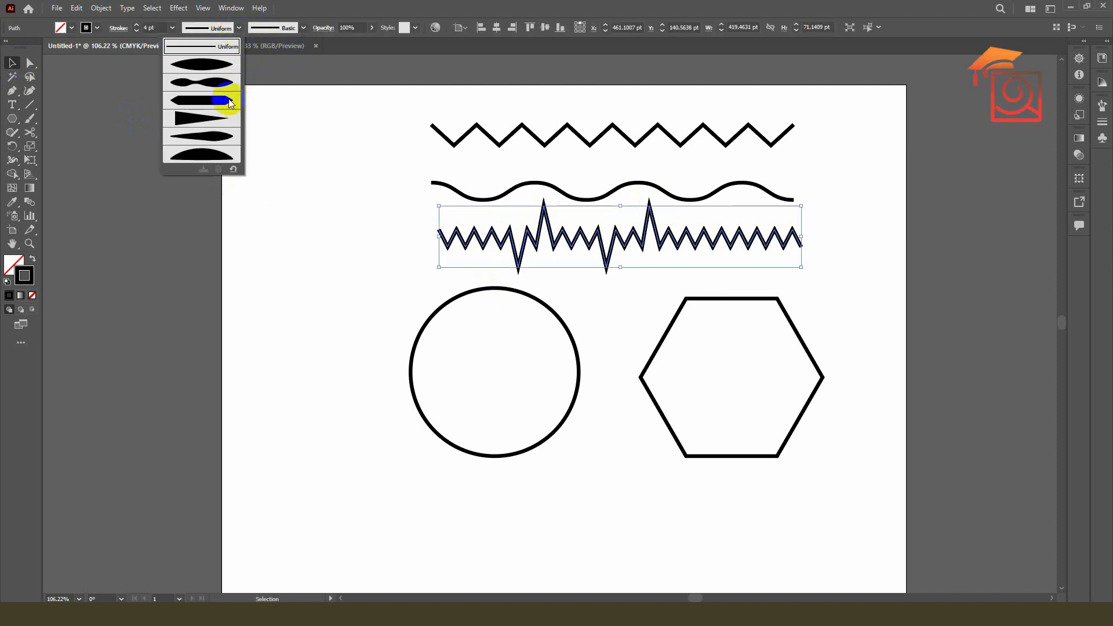
pyautogui.click(211, 67)
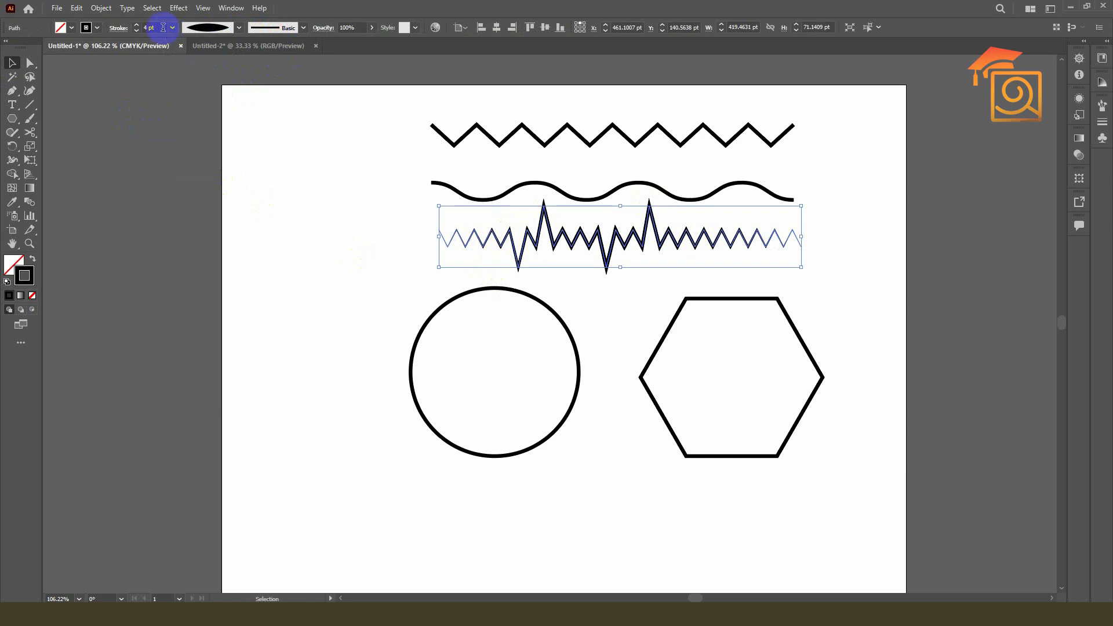
pyautogui.click(137, 31)
pyautogui.click(137, 30)
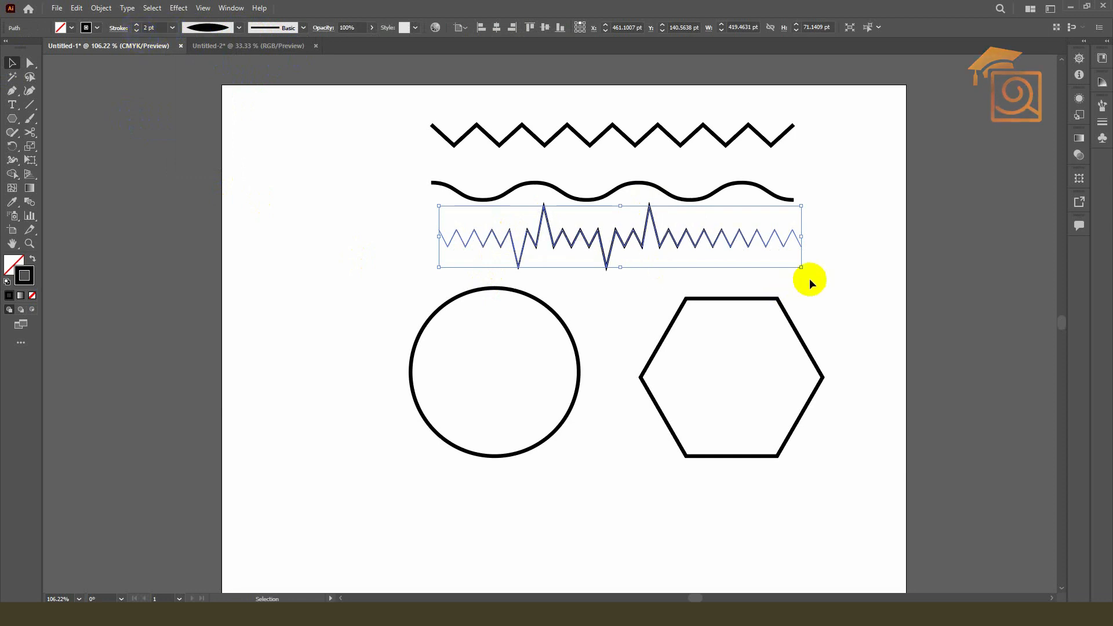
pyautogui.click(805, 236)
pyautogui.hotkey('ctrl', '=')
pyautogui.hotkey('ctrl', '-')
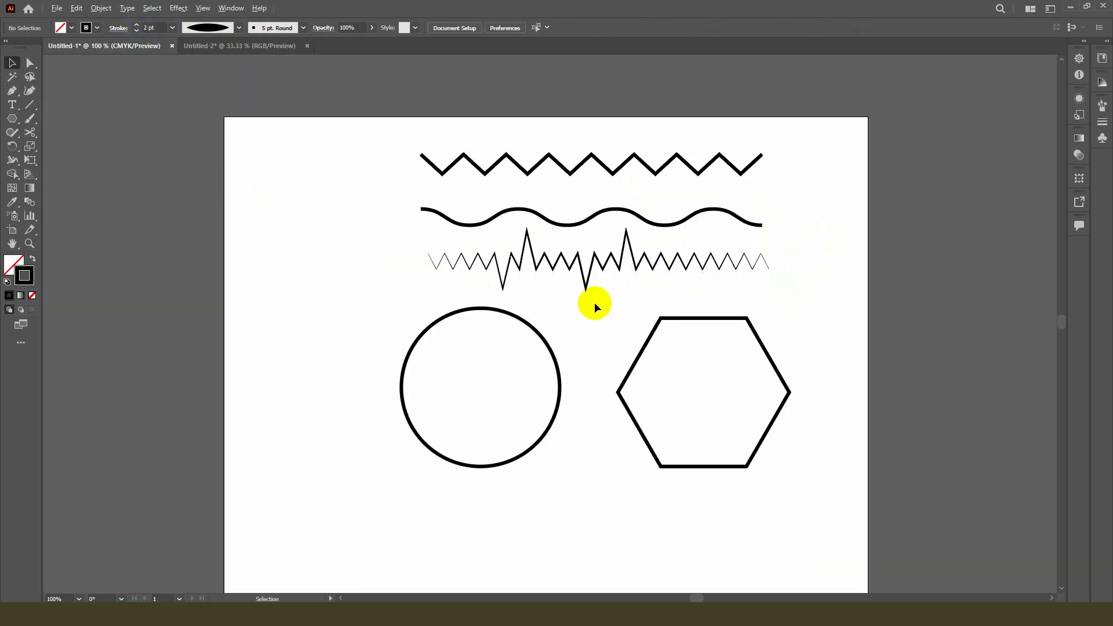
# - Move the circle toward the artboard's left edge and place a duplicate between it and the hexagon
pyautogui.click(531, 330)
pyautogui.scroll(1, 510, 336)
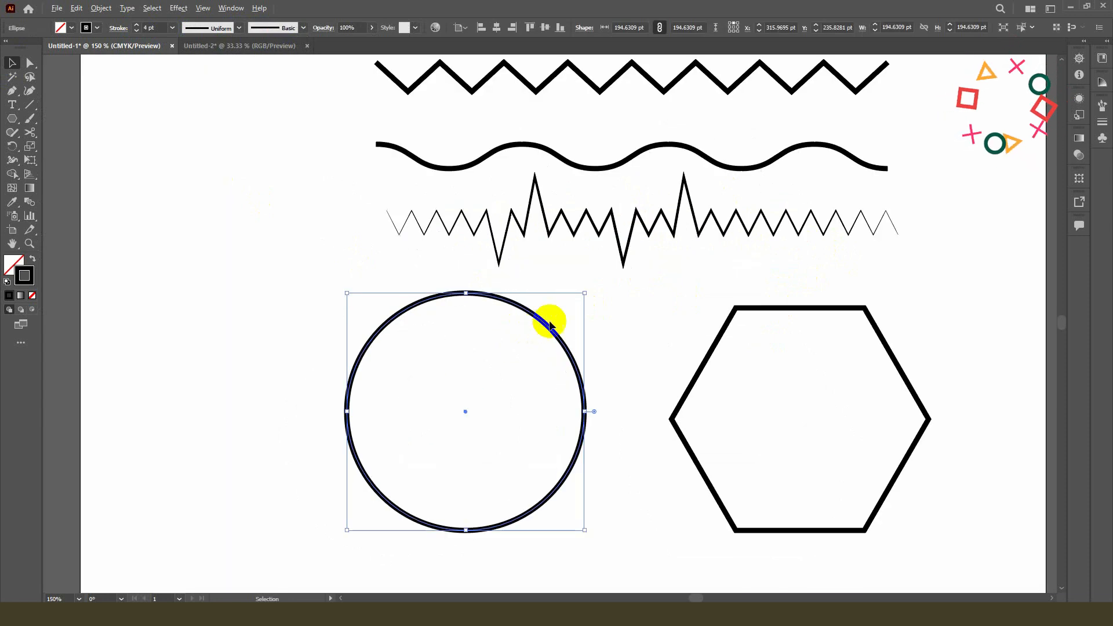
pyautogui.scroll(-2, 547, 320)
pyautogui.moveTo(548, 322); pyautogui.dragTo(473, 343)
pyautogui.moveTo(500, 317); pyautogui.dragTo(534, 317)
# - Apply a smooth Zig Zag of about 5 pt absolute size with 9 ridges per segment to the duplicate circle
pyautogui.click(177, 10)
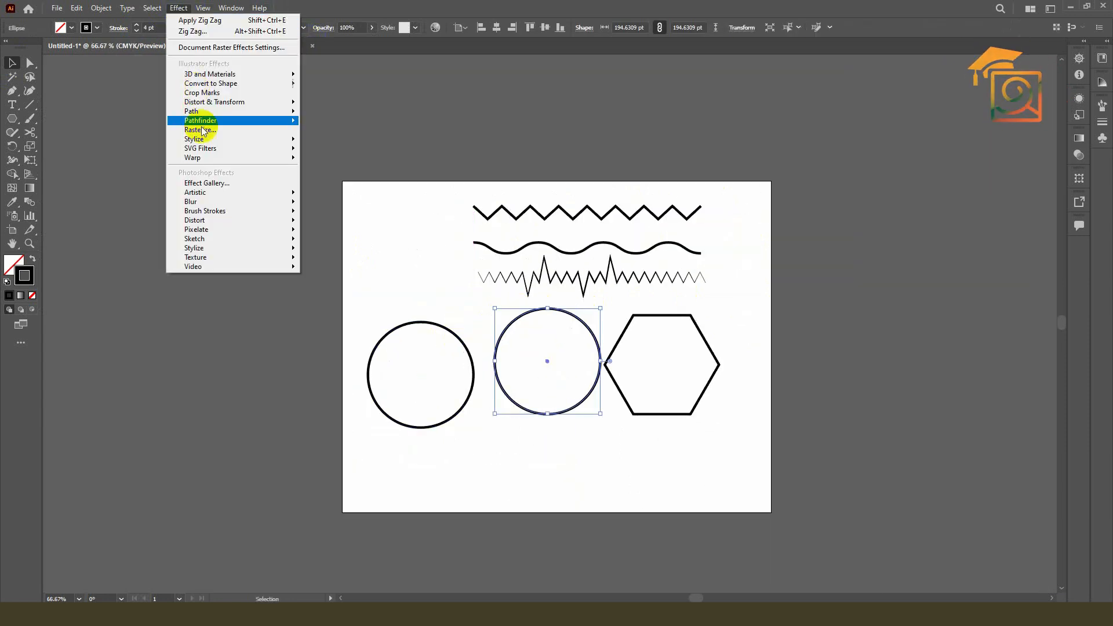
pyautogui.moveTo(267, 102)
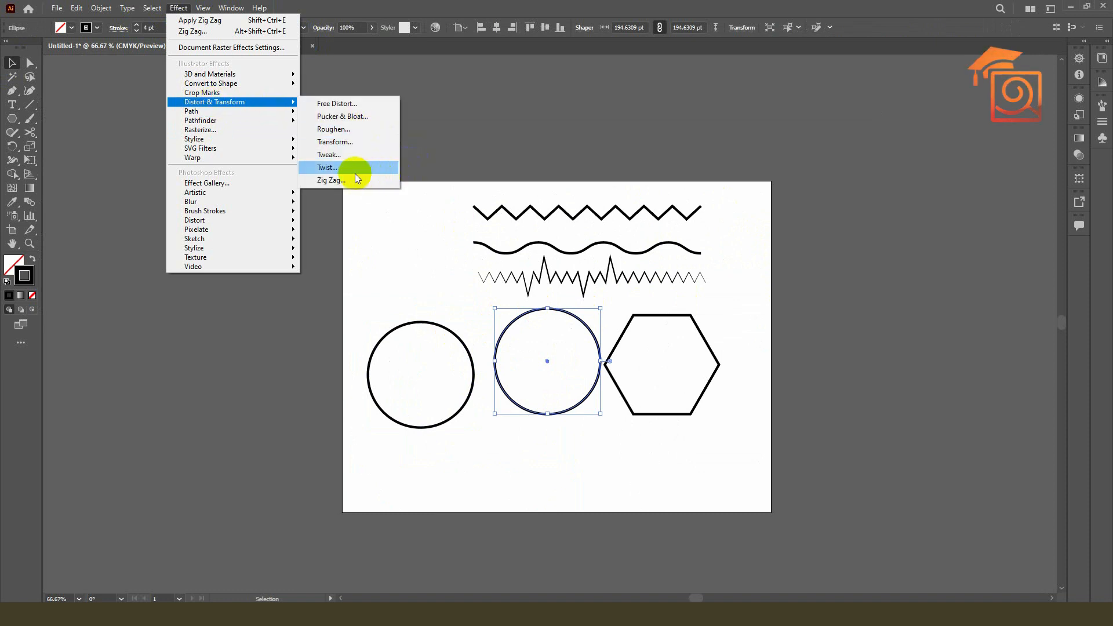
pyautogui.click(325, 180)
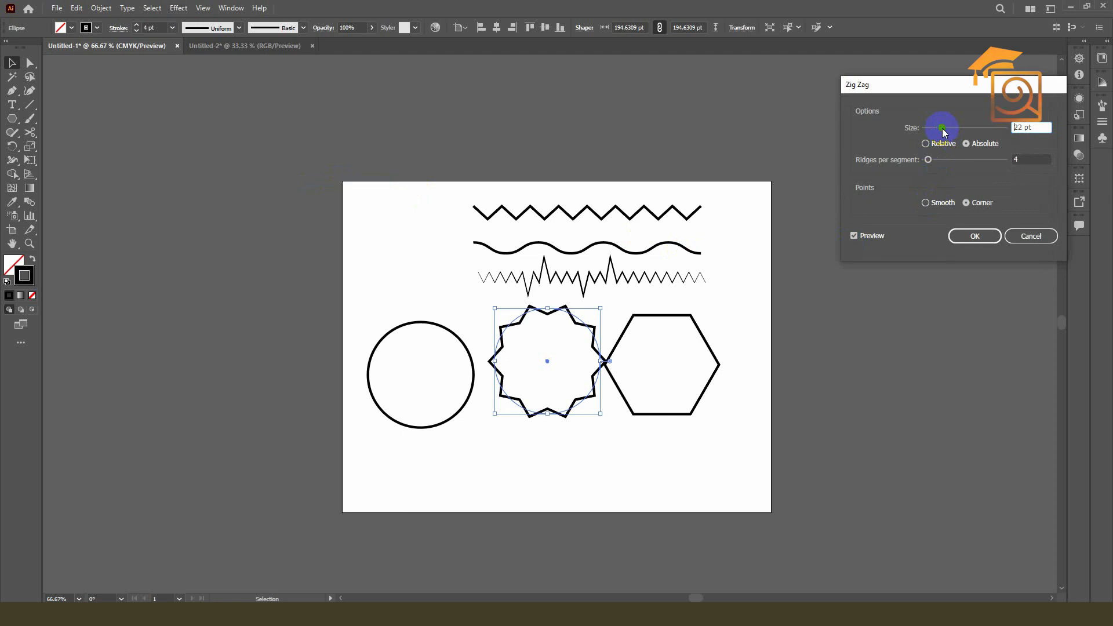
pyautogui.moveTo(941, 132); pyautogui.dragTo(936, 131)
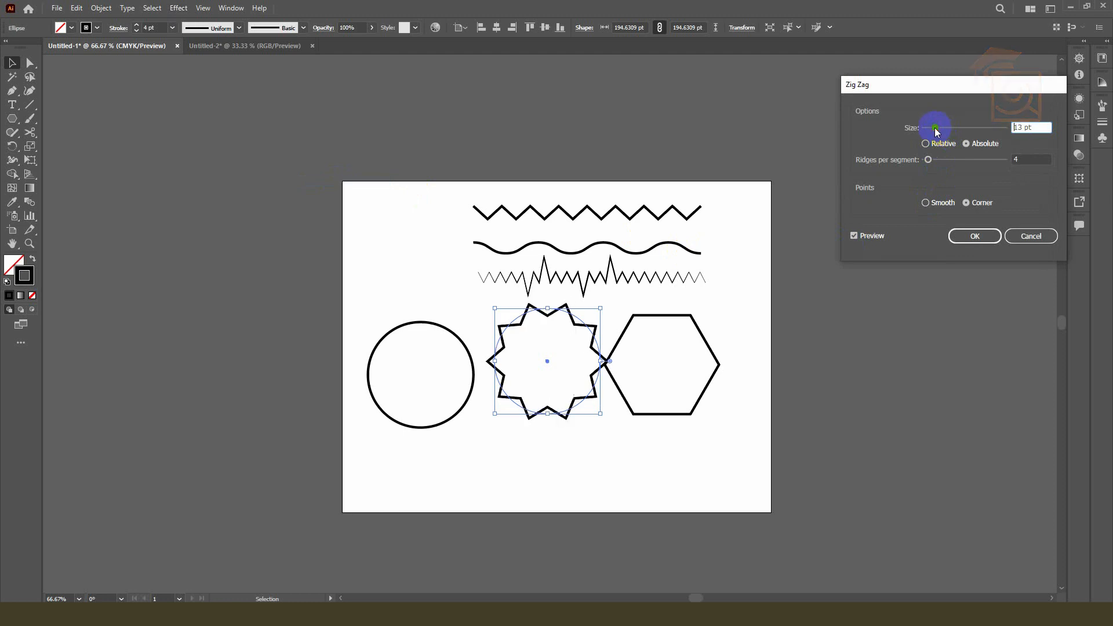
pyautogui.click(927, 204)
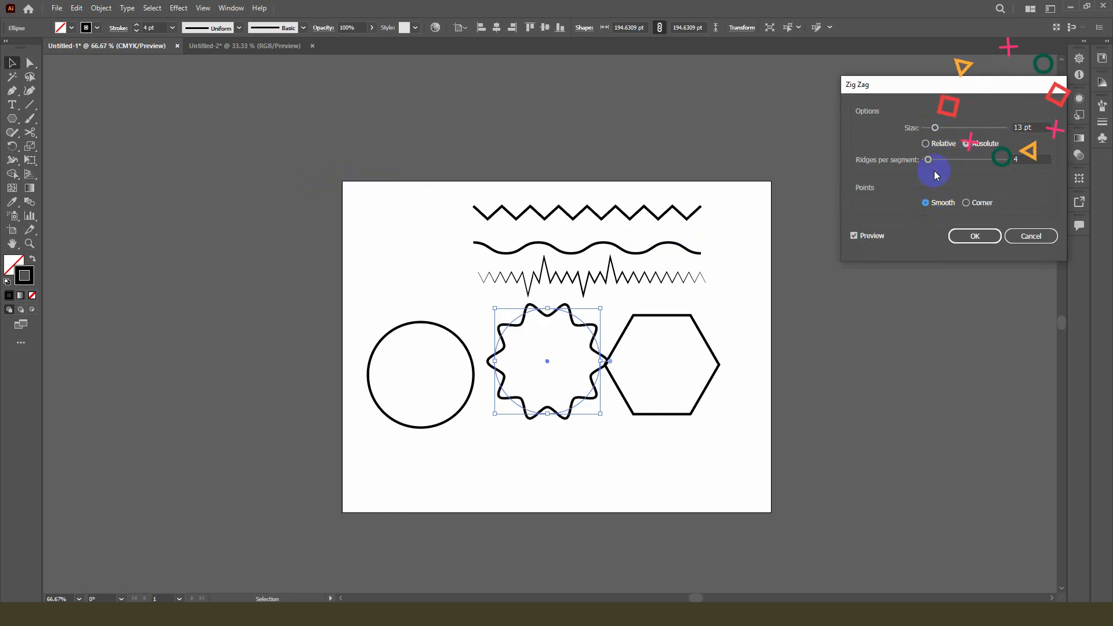
pyautogui.moveTo(930, 159)
pyautogui.mouseDown()
pyautogui.moveTo(940, 132)
pyautogui.moveTo(929, 131)
pyautogui.mouseUp()
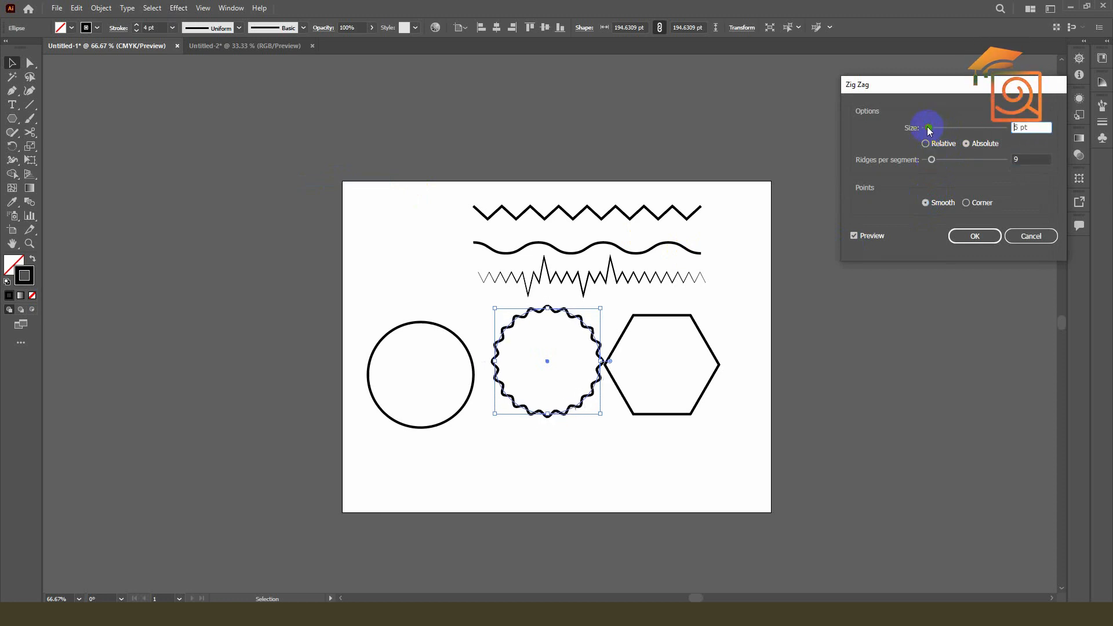
pyautogui.click(963, 236)
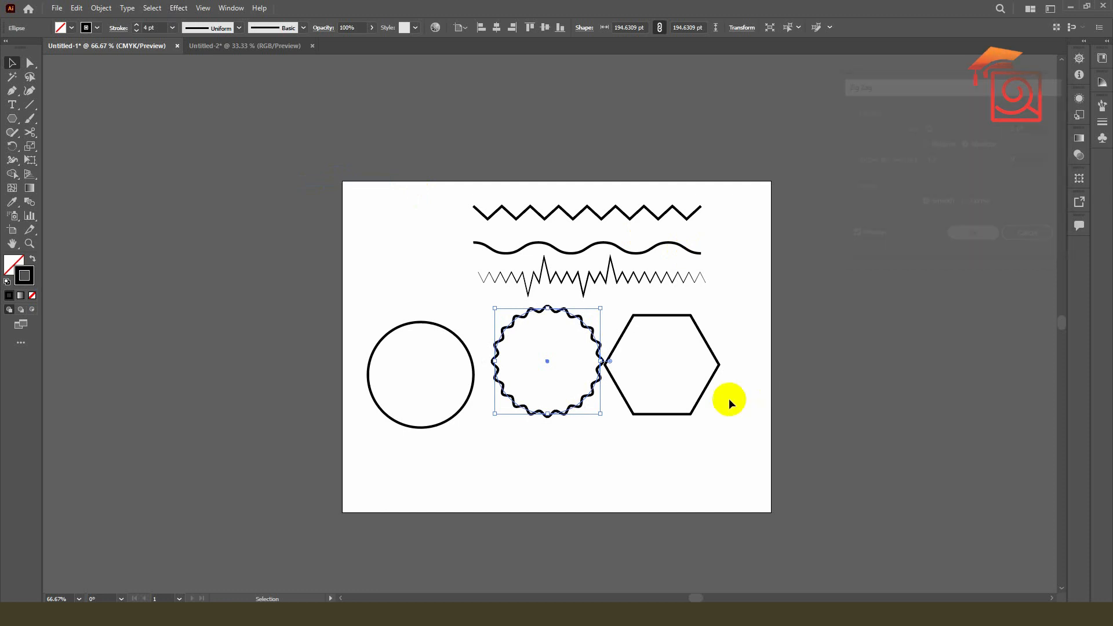
# - Scale the wavy-edged circle down proportionally around its centre
pyautogui.click(728, 397)
pyautogui.click(597, 341)
pyautogui.moveTo(601, 308)
pyautogui.mouseDown()
pyautogui.moveTo(589, 307)
pyautogui.moveTo(591, 323)
pyautogui.mouseUp()
# - Apply a 10 pt absolute Zig Zag with 4 ridges per segment and corner points to the hexagon
pyautogui.click(641, 315)
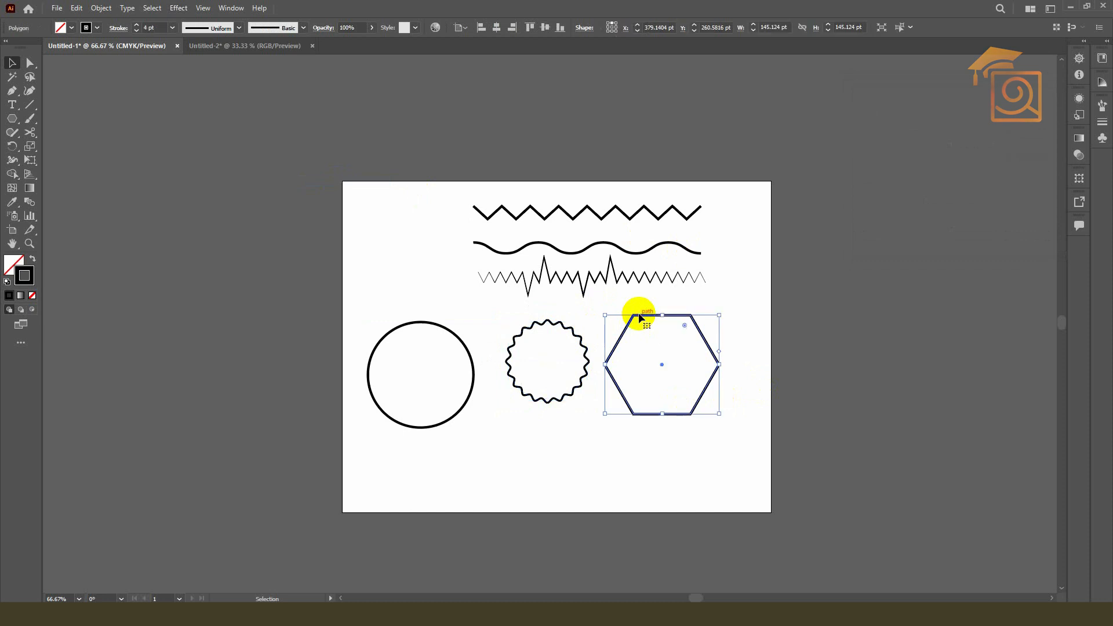
pyautogui.click(179, 9)
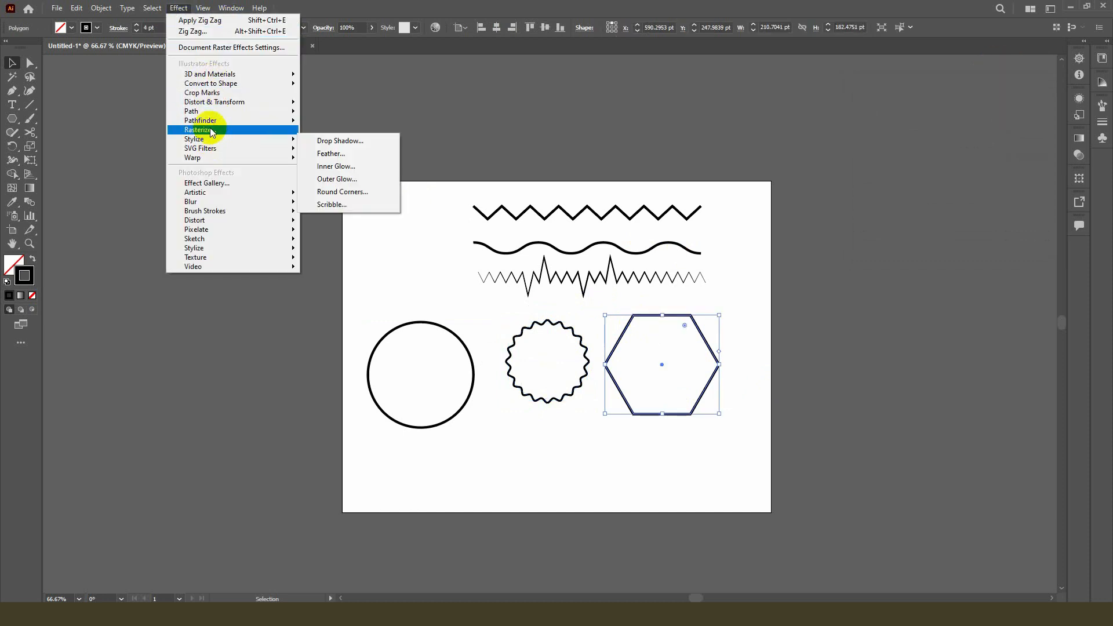
pyautogui.moveTo(227, 102)
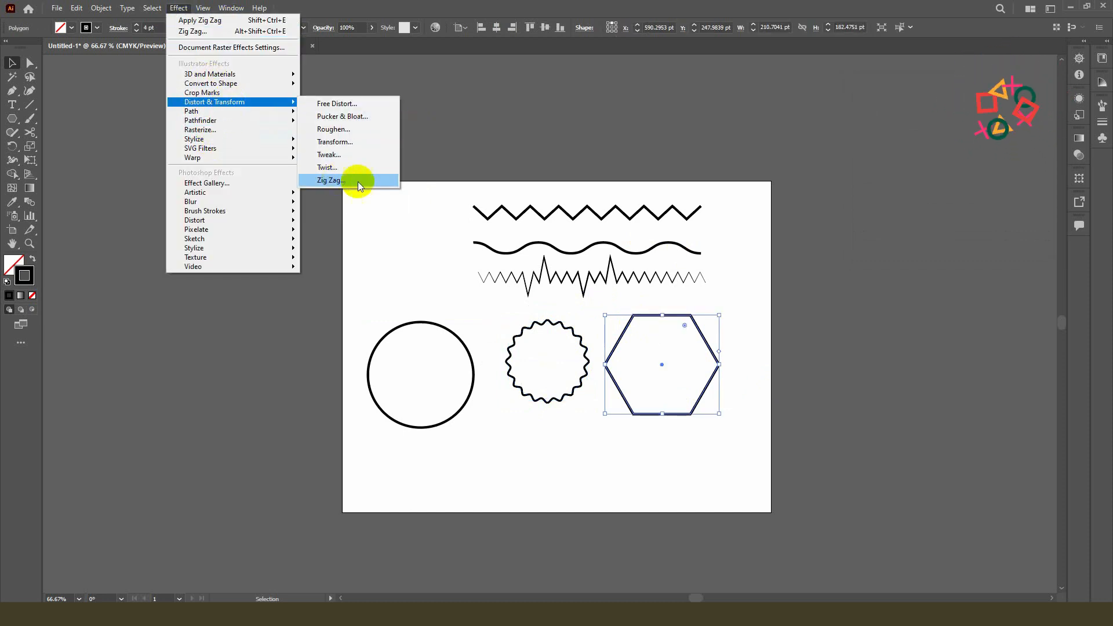
pyautogui.click(331, 179)
pyautogui.click(972, 235)
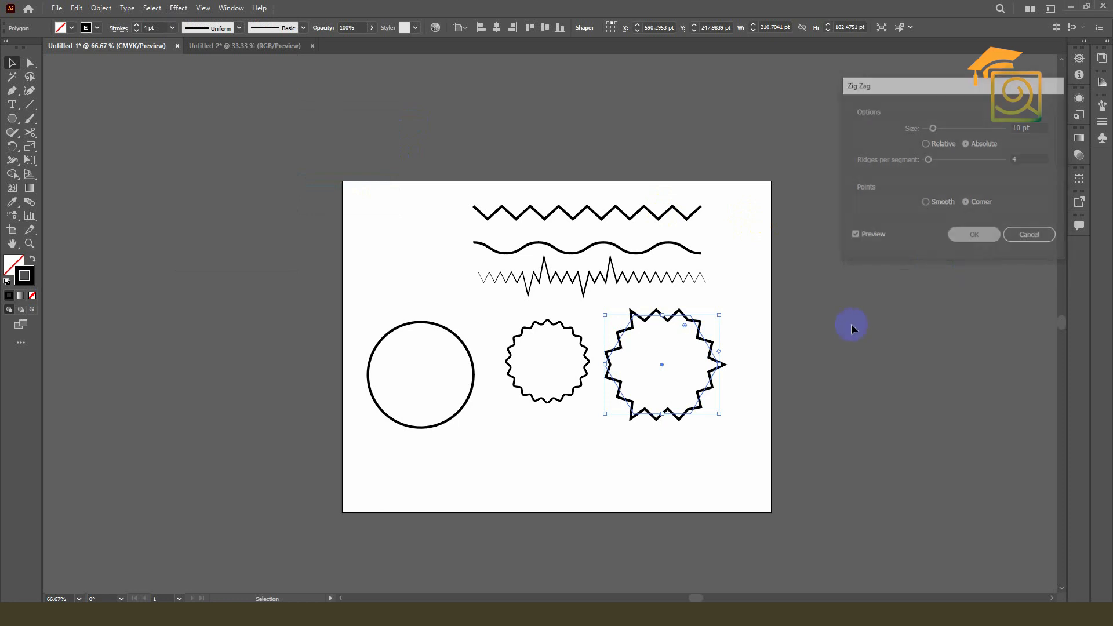
# - Select all the artwork and move it off the artboard to the empty canvas on its left
pyautogui.click(615, 389)
pyautogui.hotkey('ctrl', '1')
pyautogui.scroll(-1, 780, 376)
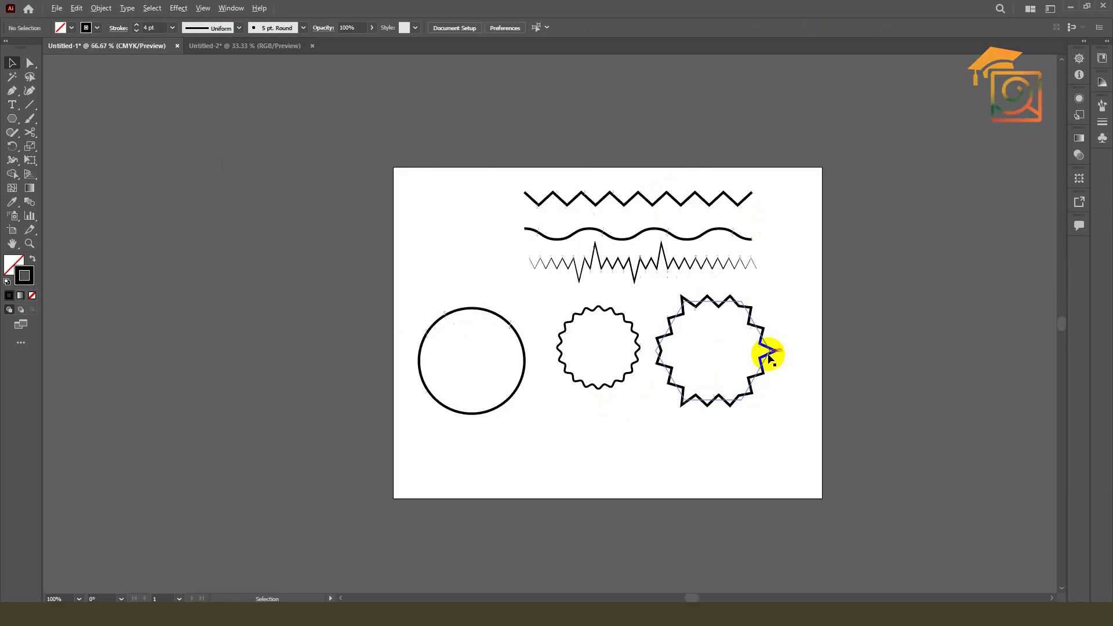
pyautogui.scroll(-1, 708, 325)
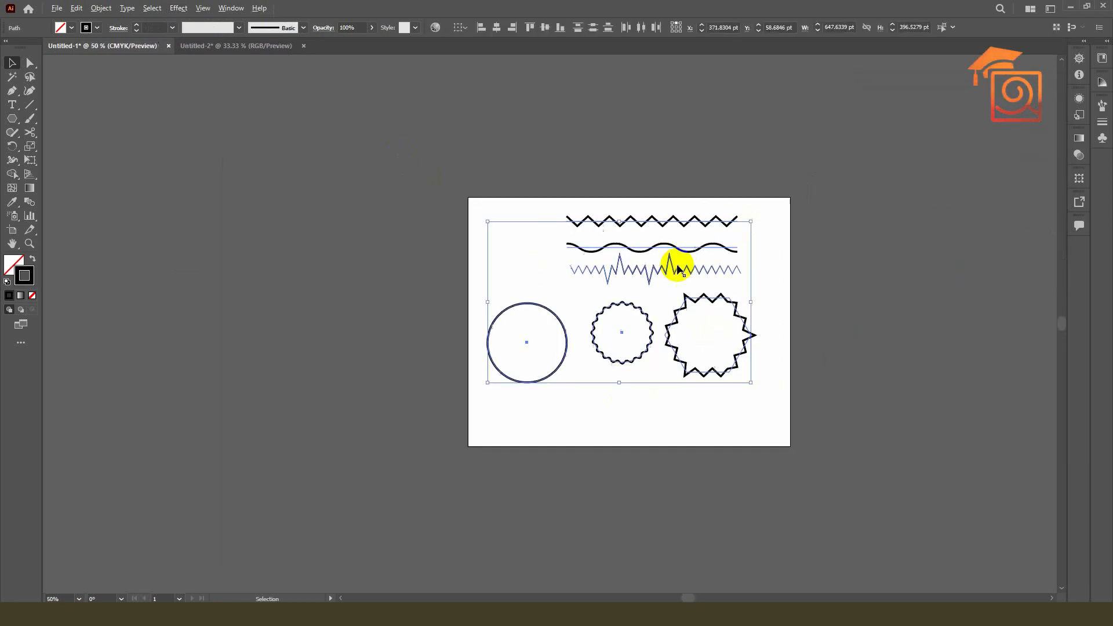
pyautogui.click(560, 323)
pyautogui.scroll(2, 530, 323)
pyautogui.scroll(-2, 530, 323)
pyautogui.hotkey('ctrl', 'a')
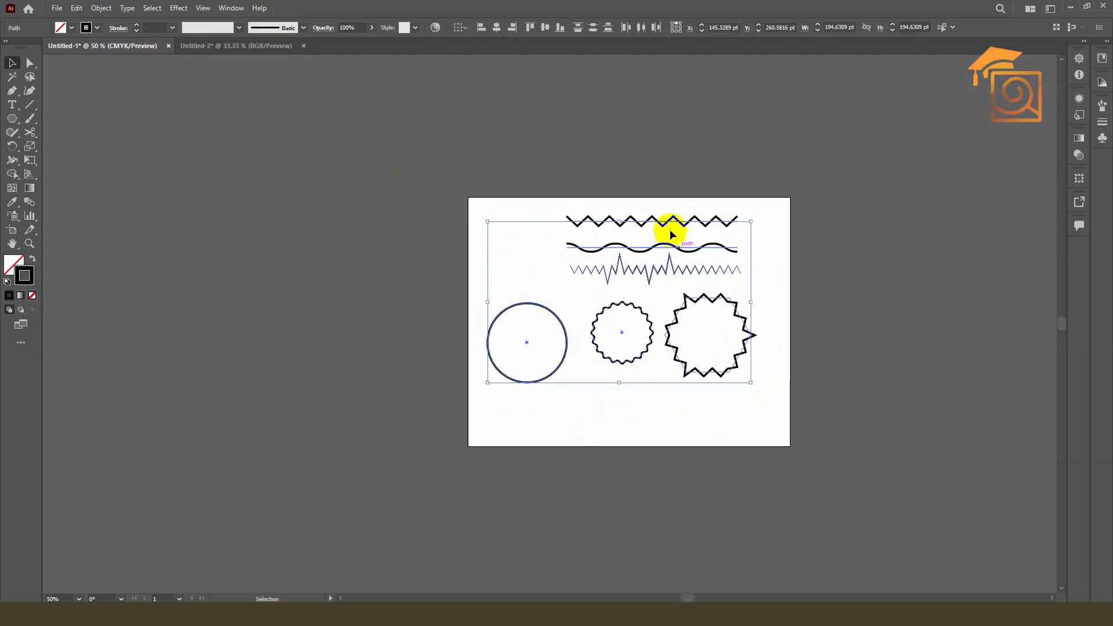
pyautogui.moveTo(682, 265); pyautogui.dragTo(339, 295)
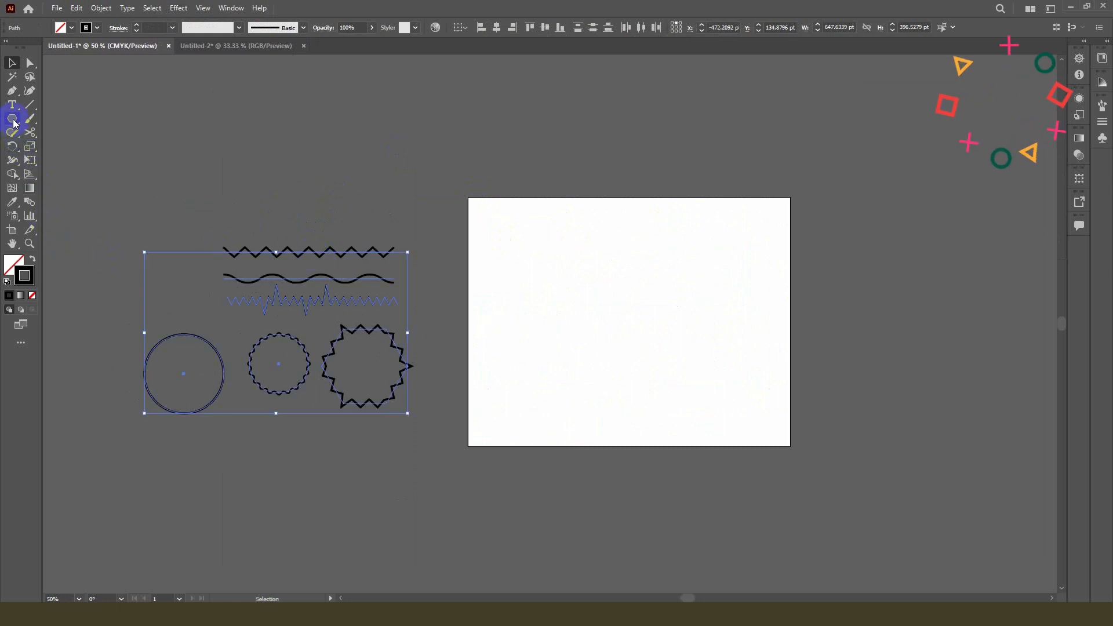
# - Draw a trial many-pointed star on the artboard, swap its stroke for a solid black fill, and delete the star
pyautogui.moveTo(14, 122); pyautogui.dragTo(32, 169)
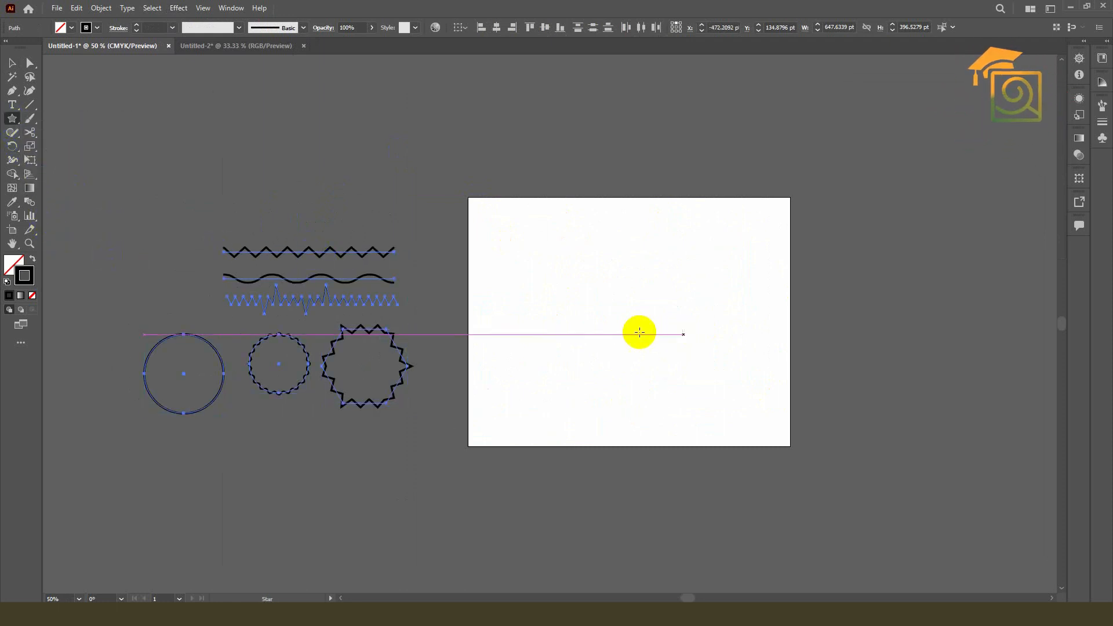
pyautogui.moveTo(628, 313); pyautogui.dragTo(659, 367)
pyautogui.click(32, 259)
pyautogui.click(10, 265)
pyautogui.click(15, 63)
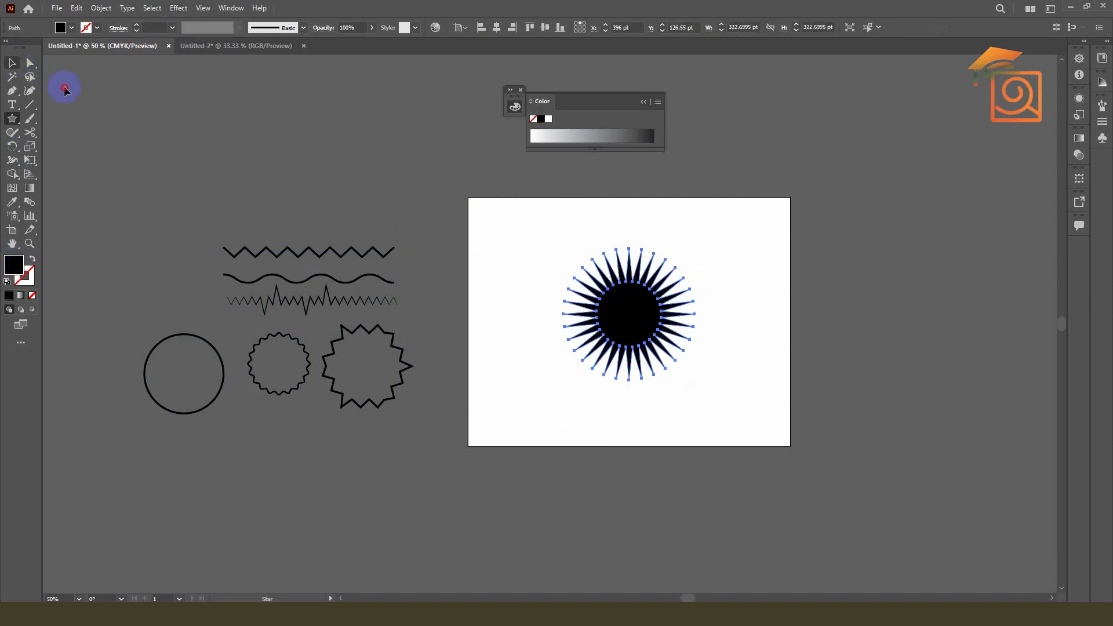
pyautogui.click(642, 105)
pyautogui.press('Delete')
# - Draw a solid black six-pointed star about 288 by 333 pt in the middle of the artboard
pyautogui.click(12, 118)
pyautogui.moveTo(628, 313); pyautogui.dragTo(631, 382)
pyautogui.press('Down')
pyautogui.press('Down')
pyautogui.press('Down')
pyautogui.press('Down')
pyautogui.press('Down')
pyautogui.press('Down')
pyautogui.press('Down')
pyautogui.press('Down')
pyautogui.press('Down')
pyautogui.press('Down')
pyautogui.press('Down')
pyautogui.press('Down')
pyautogui.press('Down')
pyautogui.press('Down')
pyautogui.press('Down')
pyautogui.press('Down')
pyautogui.press('Down')
pyautogui.press('Down')
pyautogui.press('Down')
pyautogui.press('Down')
pyautogui.press('v')
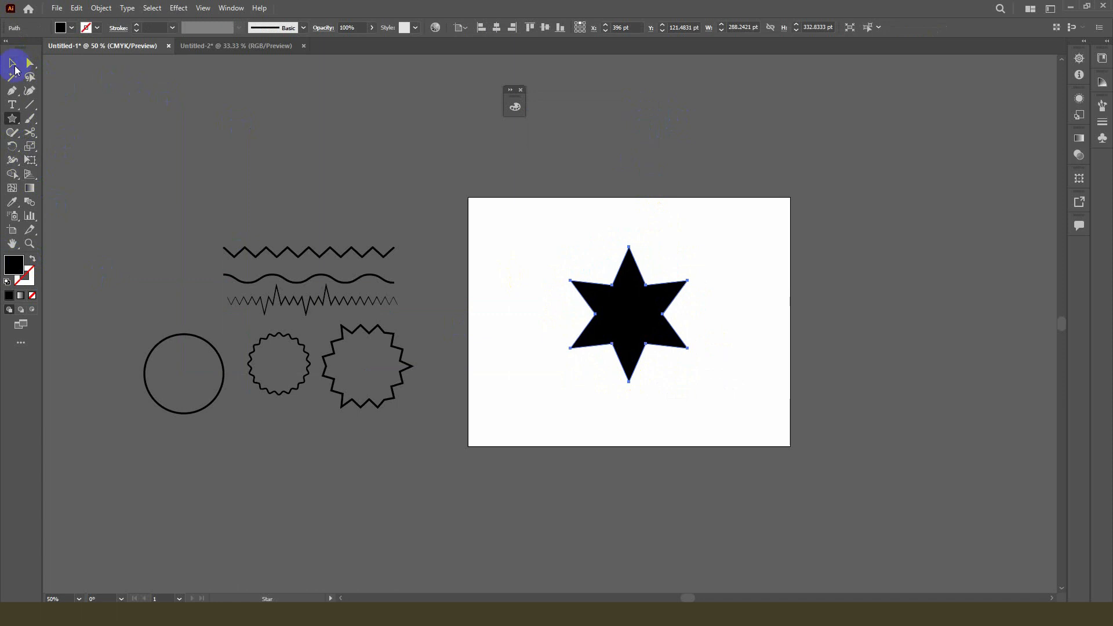
# - Apply the Twist effect with an angle of 360° to the six-pointed star and deselect it
pyautogui.scroll(1, 662, 328)
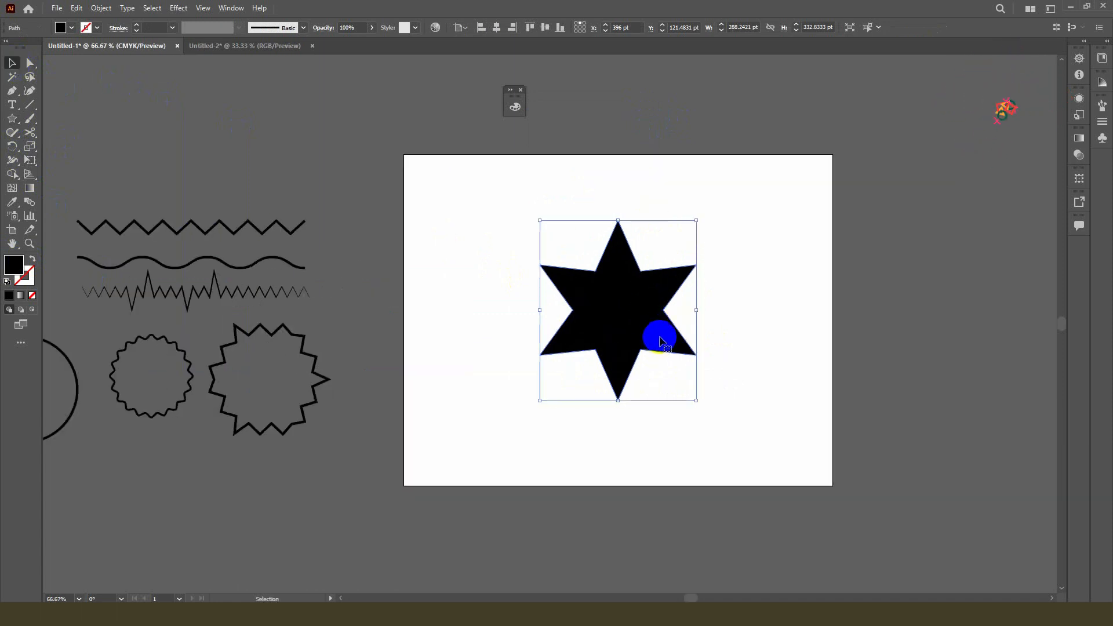
pyautogui.click(177, 11)
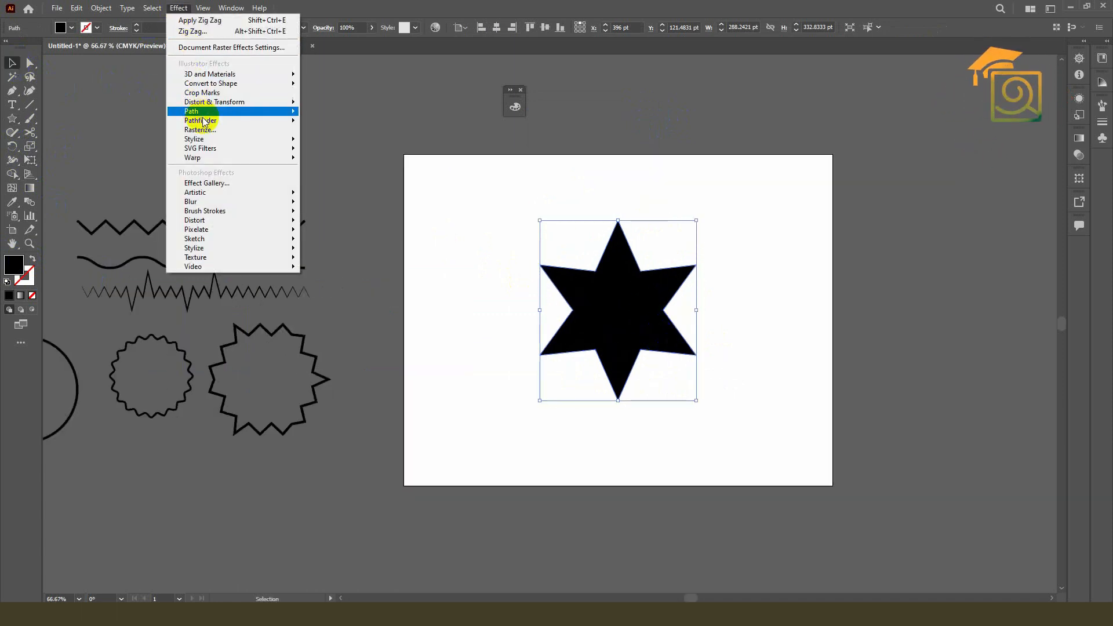
pyautogui.moveTo(227, 106)
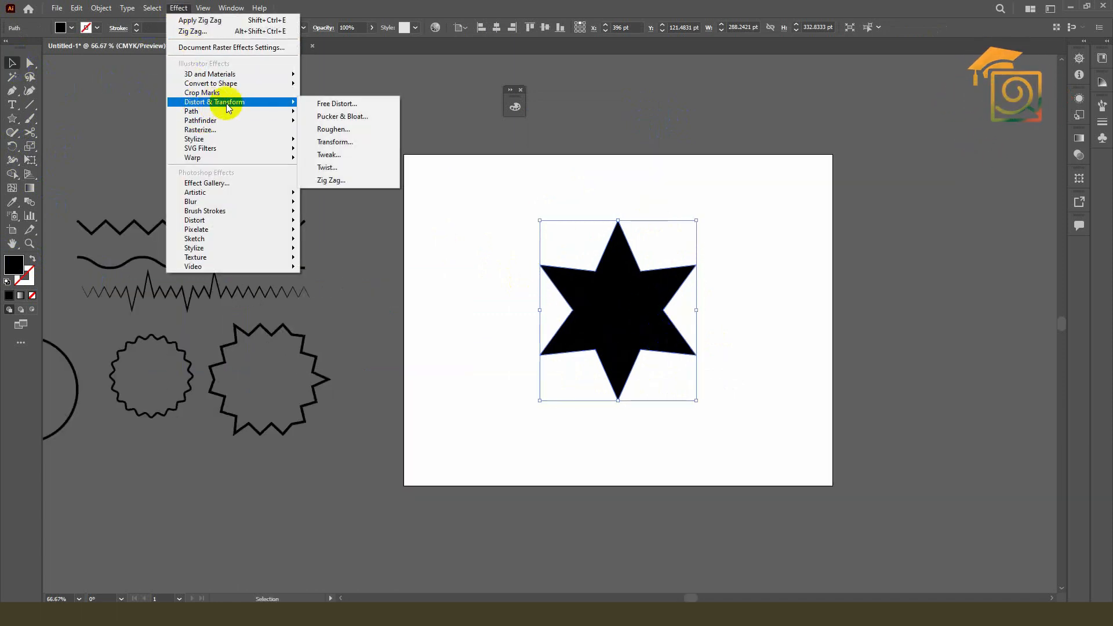
pyautogui.click(345, 169)
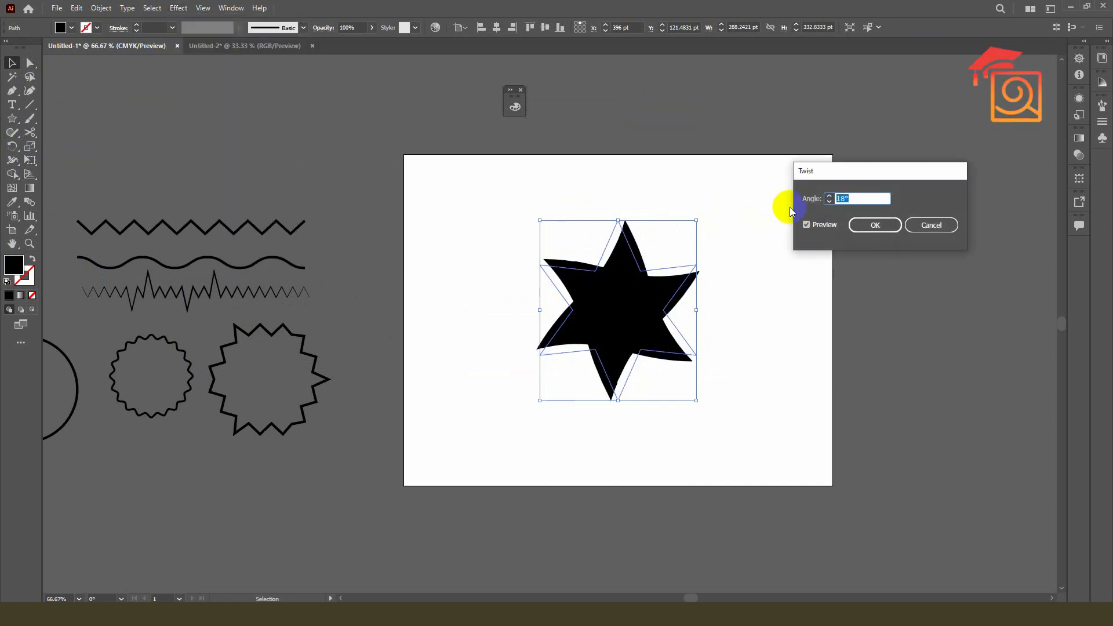
pyautogui.click(831, 197)
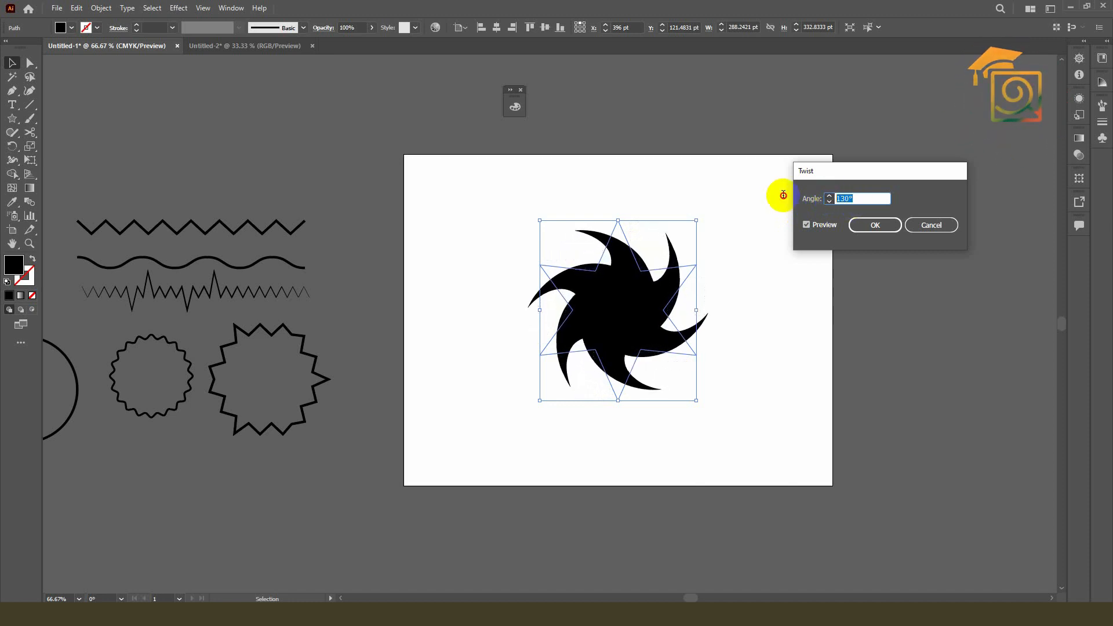
pyautogui.write('360')
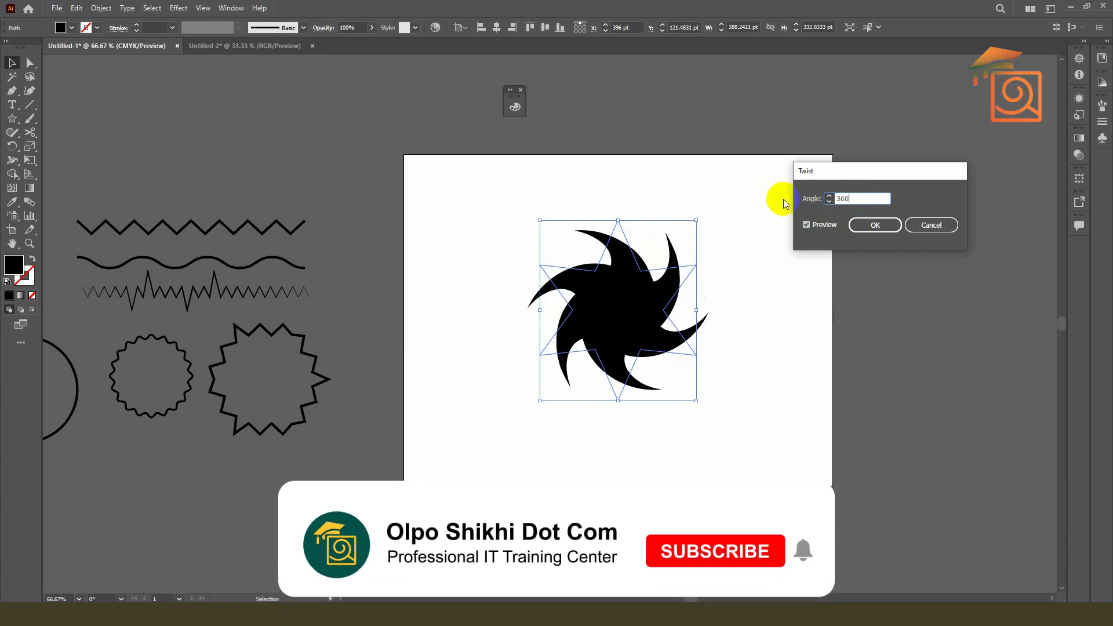
pyautogui.click(806, 225)
pyautogui.click(806, 224)
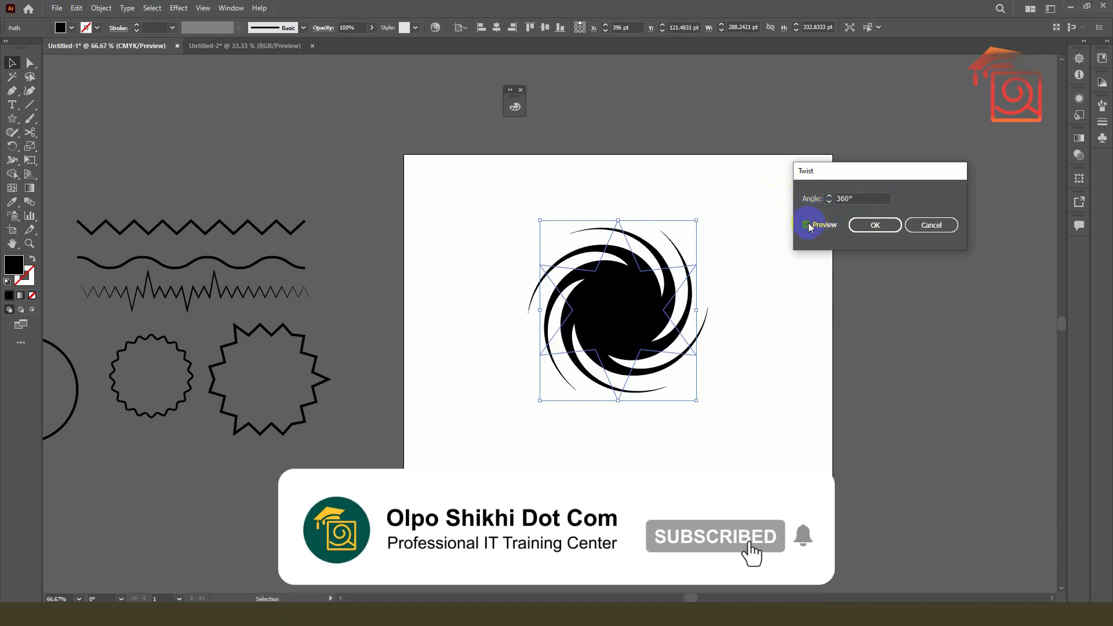
pyautogui.click(875, 225)
pyautogui.click(738, 308)
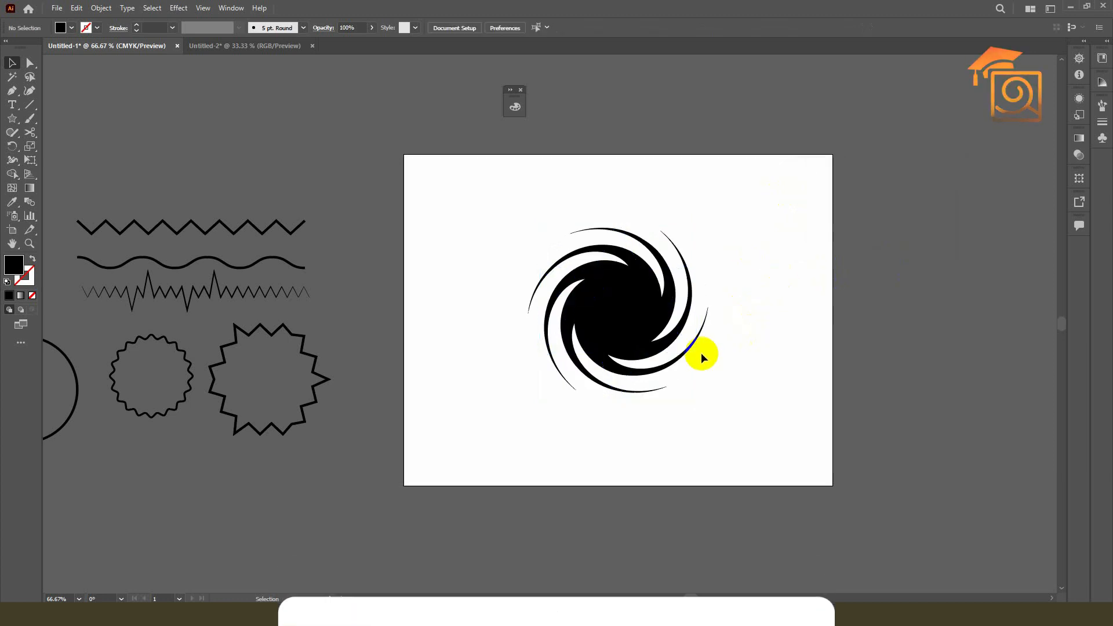
# - Move the twisted star off the artboard beside the other artwork, and shift the whole set further left across the empty canvas
pyautogui.scroll(1, 634, 347)
pyautogui.scroll(1, 634, 347)
pyautogui.scroll(-1, 762, 331)
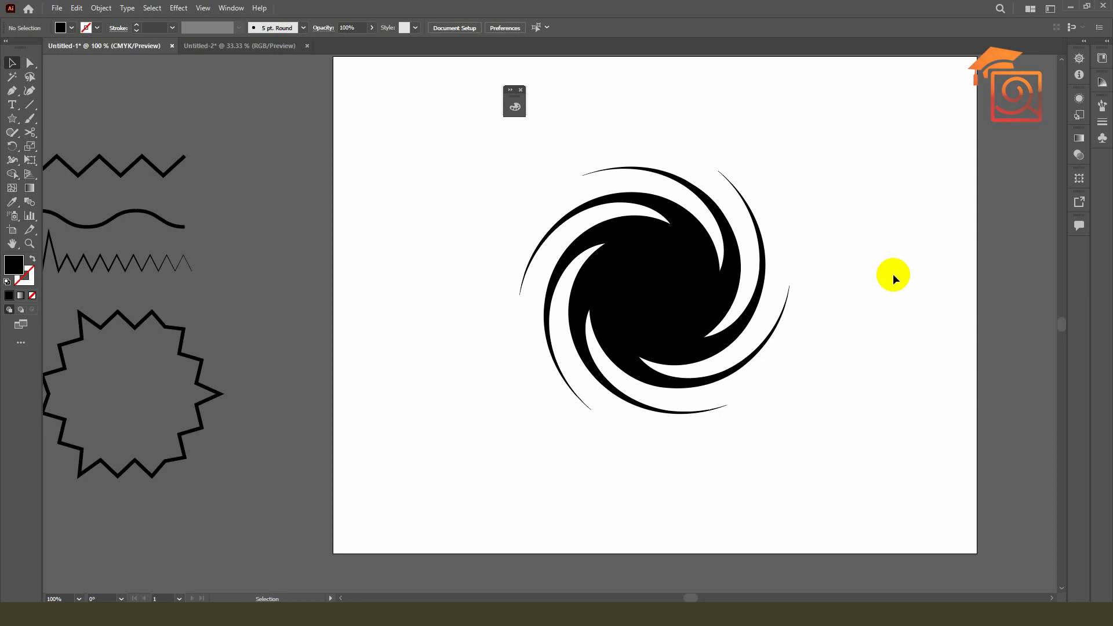
pyautogui.click(666, 256)
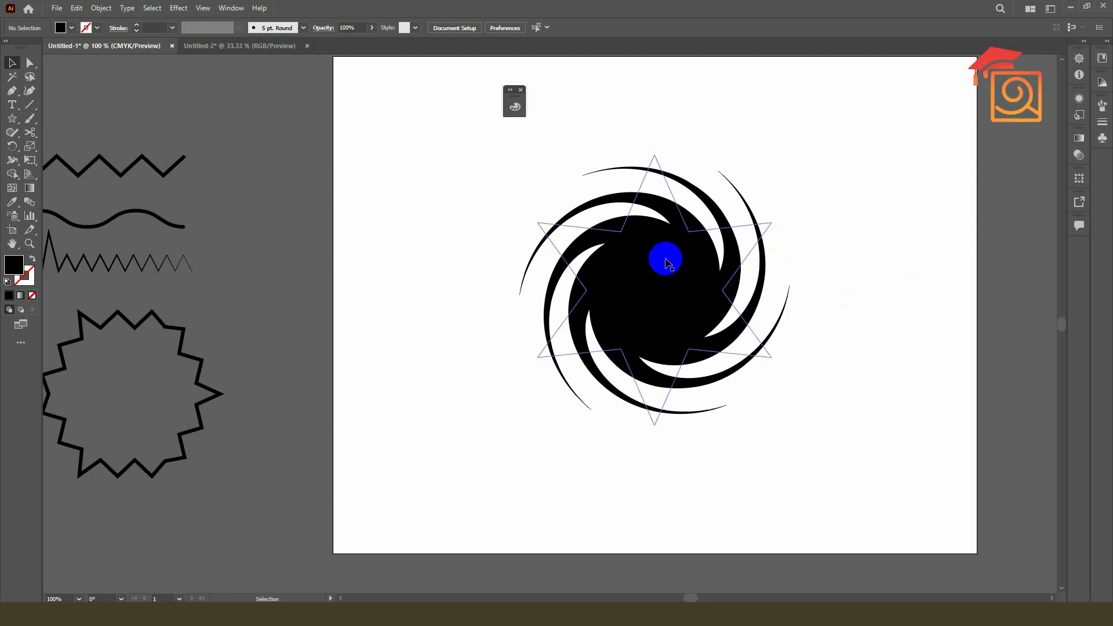
pyautogui.click(653, 311)
pyautogui.scroll(-3, 827, 278)
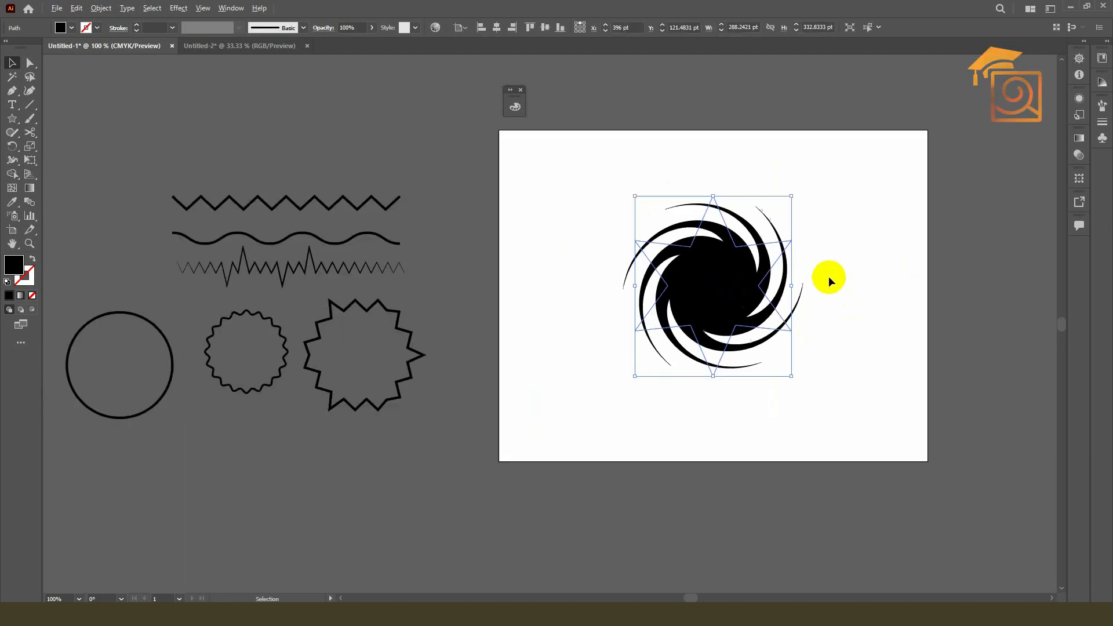
pyautogui.moveTo(800, 279); pyautogui.dragTo(458, 236)
pyautogui.moveTo(268, 123); pyautogui.dragTo(678, 368)
pyautogui.moveTo(464, 236); pyautogui.dragTo(325, 232)
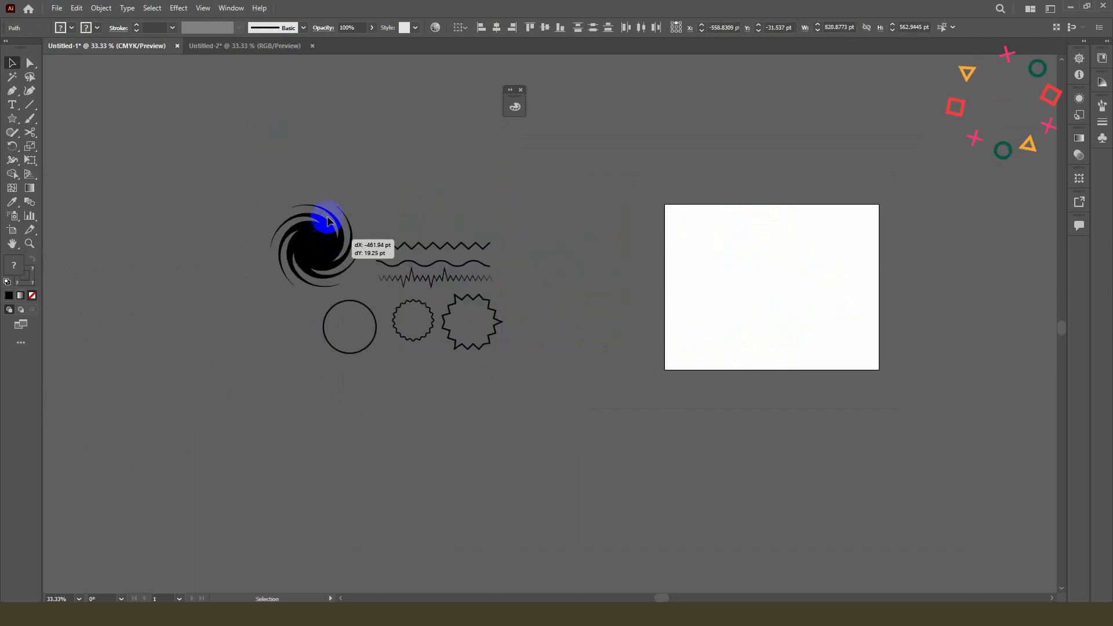
# - Cut the red sunburst and the gradient squares from the Untitled-2 document and paste them into Untitled-1
pyautogui.click(264, 48)
pyautogui.scroll(-1, 505, 267)
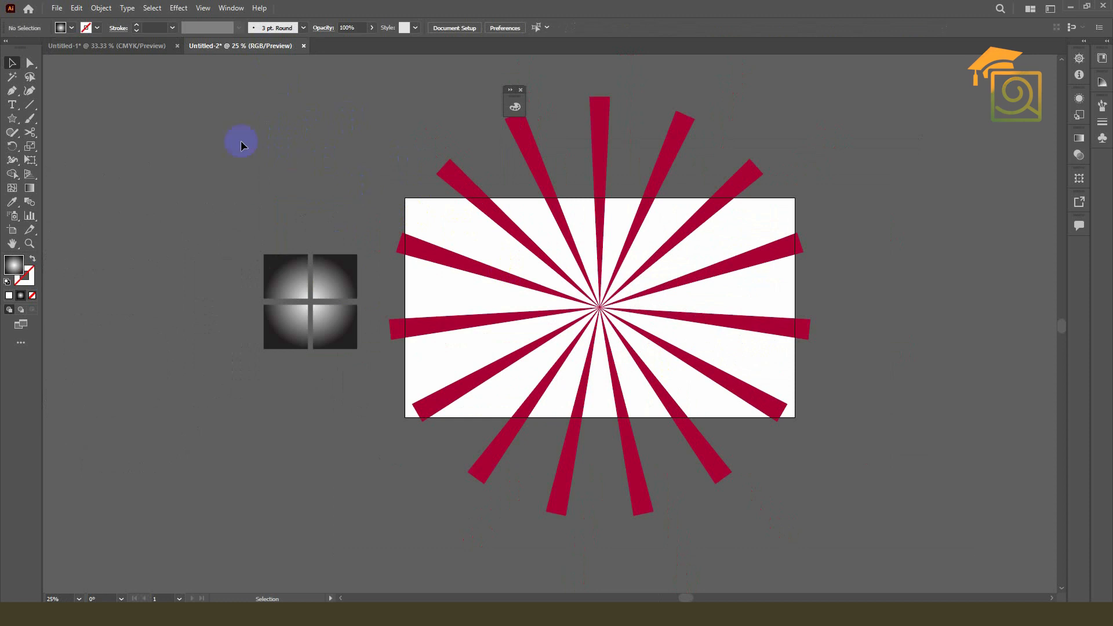
pyautogui.hotkey('ctrl', 'a')
pyautogui.hotkey('ctrl', 'x')
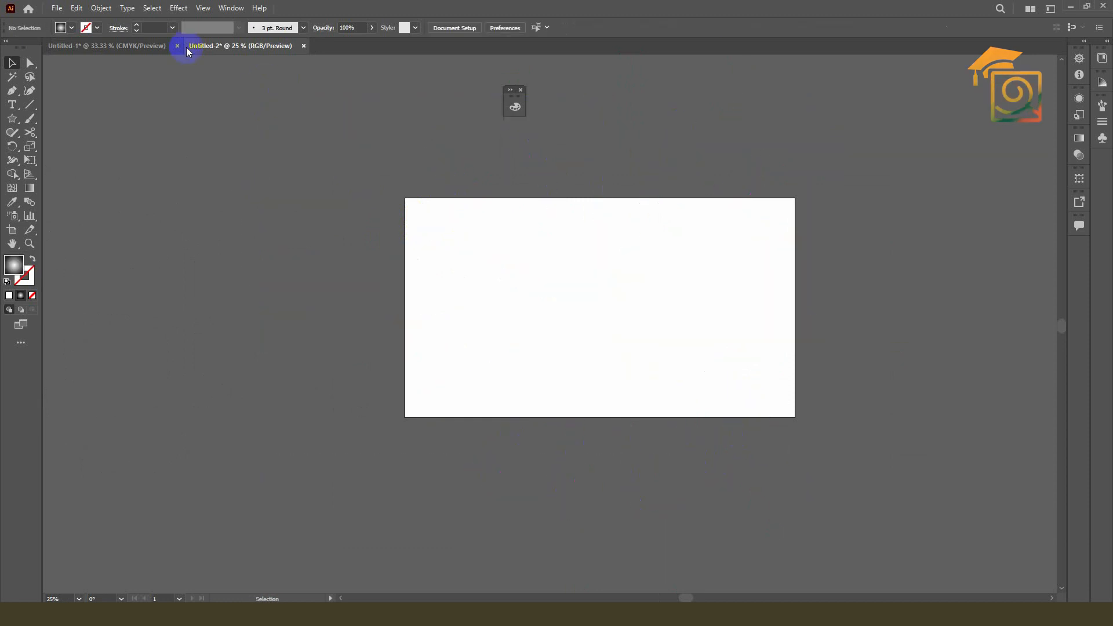
pyautogui.click(126, 50)
pyautogui.hotkey('ctrl', 'v')
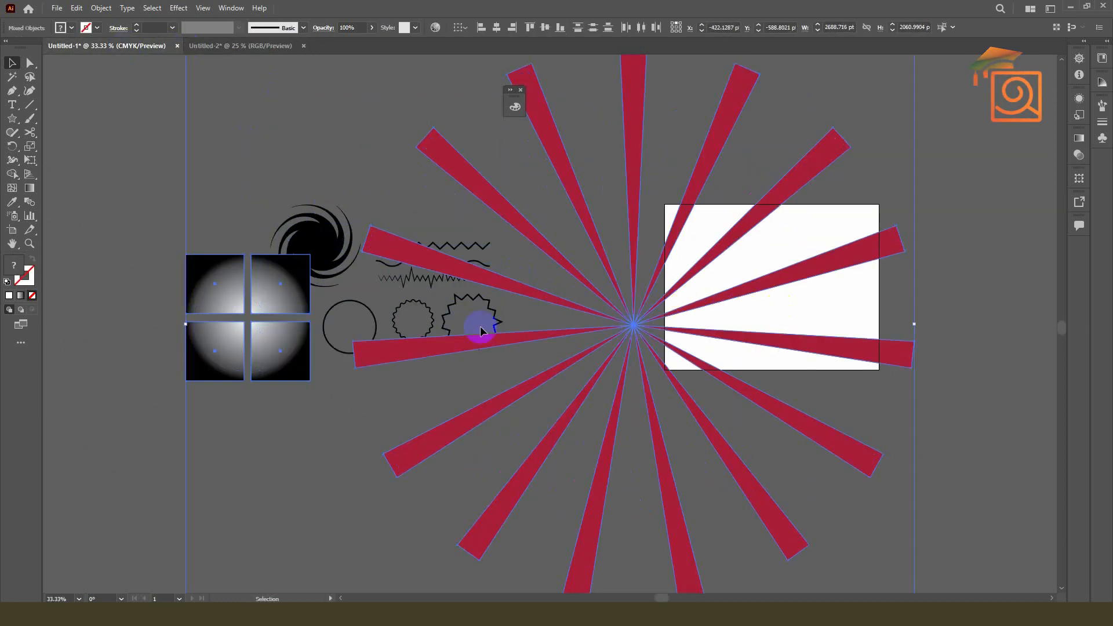
# - Place the pasted sunburst over the artboard and scale it down to about 1069 by 1063 pt, centred near the artboard's middle
pyautogui.scroll(-2, 340, 339)
pyautogui.moveTo(513, 311); pyautogui.dragTo(556, 314)
pyautogui.click(826, 549)
pyautogui.click(777, 422)
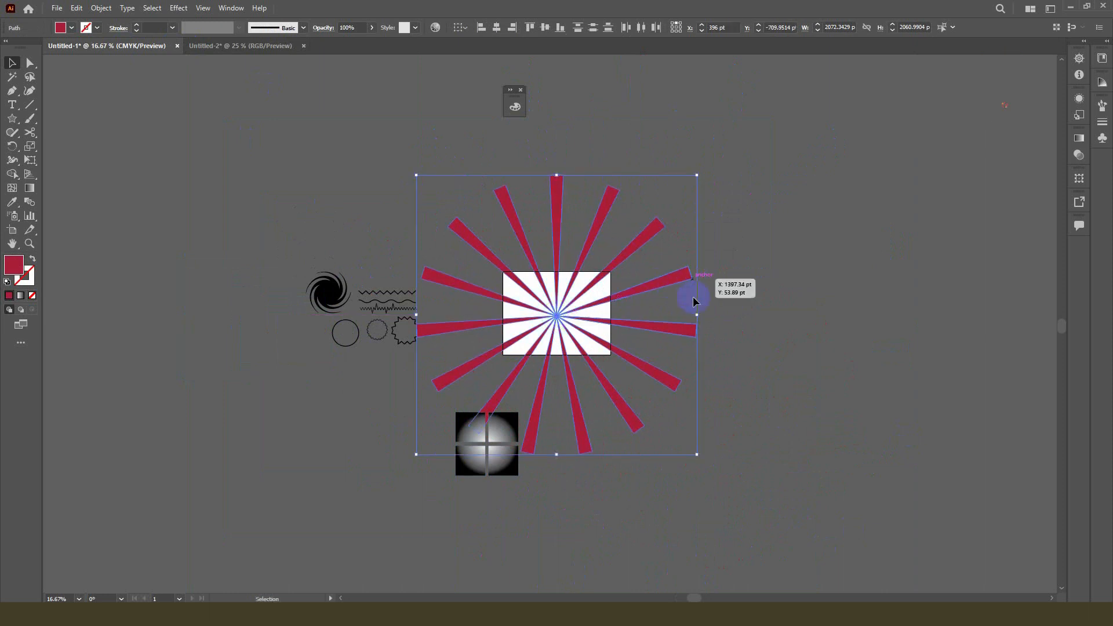
pyautogui.moveTo(696, 315); pyautogui.dragTo(631, 325)
pyautogui.scroll(3, 567, 308)
pyautogui.moveTo(551, 325)
pyautogui.mouseDown()
pyautogui.moveTo(558, 308)
pyautogui.moveTo(562, 318)
pyautogui.mouseUp()
pyautogui.scroll(1, 570, 324)
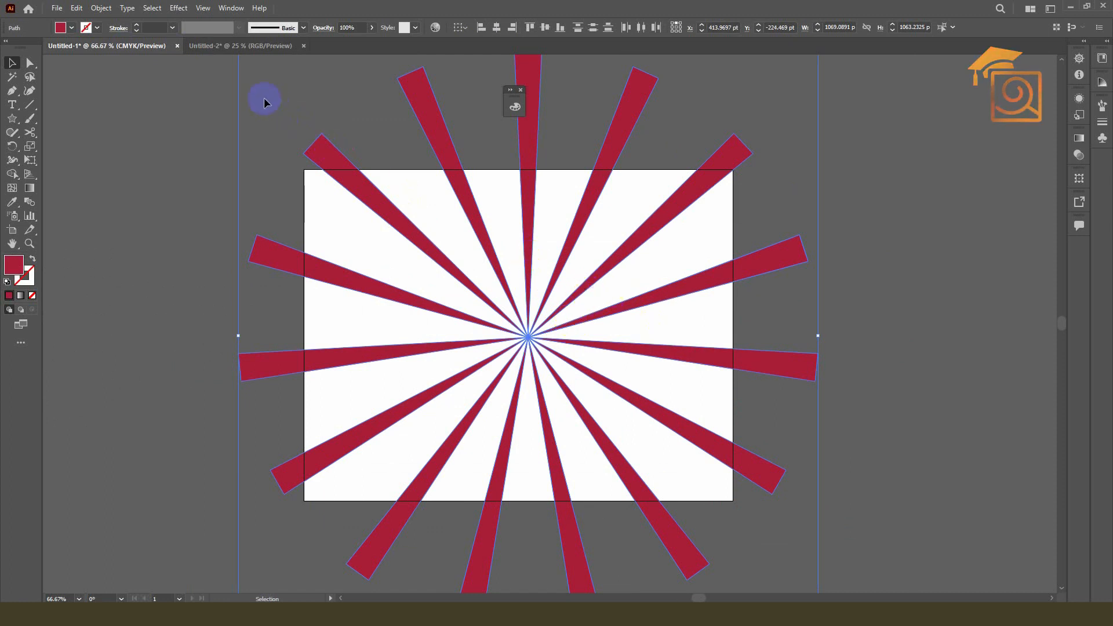
# - Group the sunburst rays and apply the Zig Zag effect with a relative size, 4 ridges per segment and corner points
pyautogui.press('a')
pyautogui.press('v')
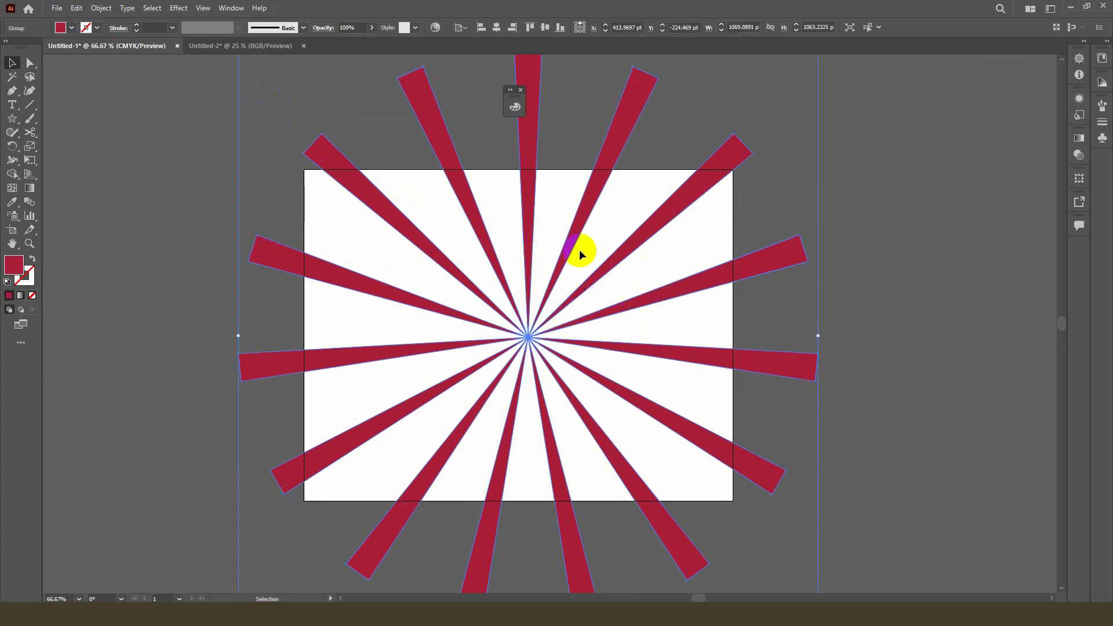
pyautogui.click(182, 13)
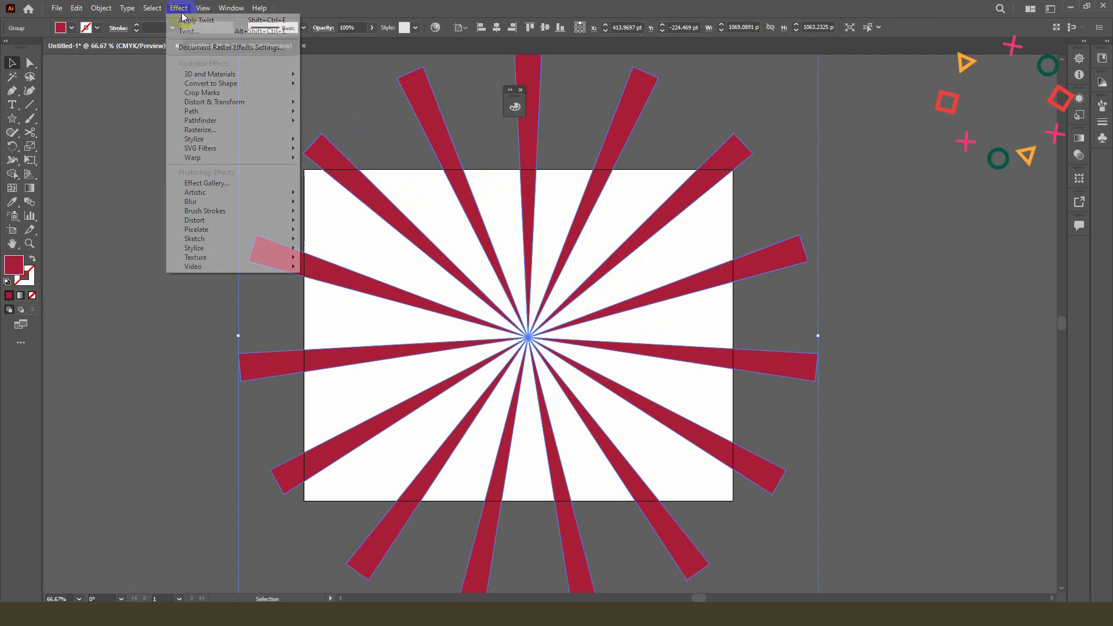
pyautogui.moveTo(223, 105)
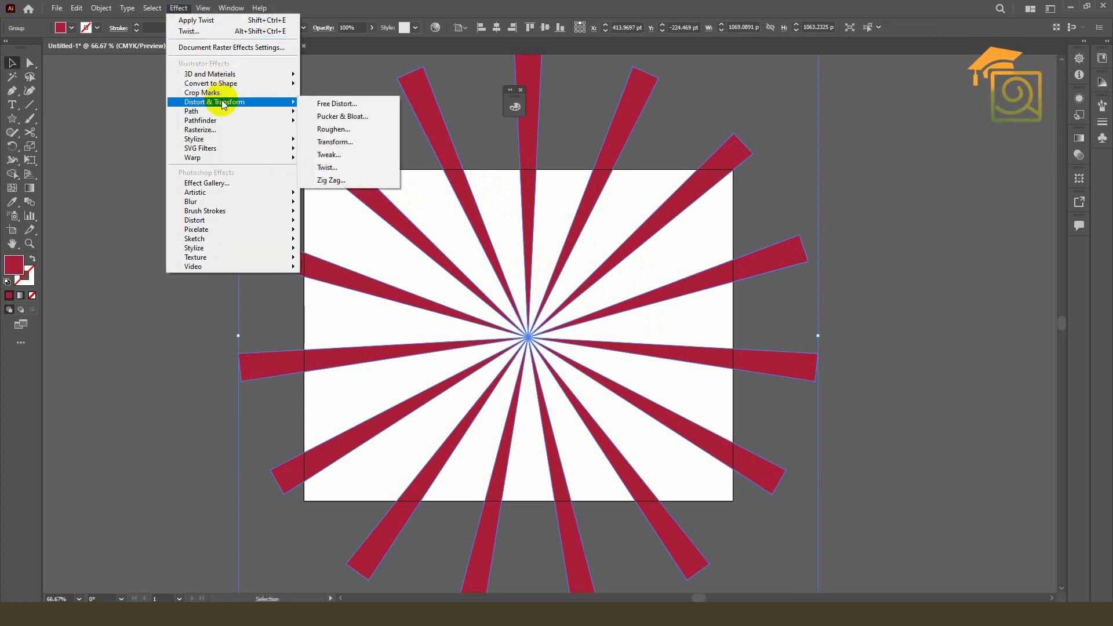
pyautogui.click(326, 180)
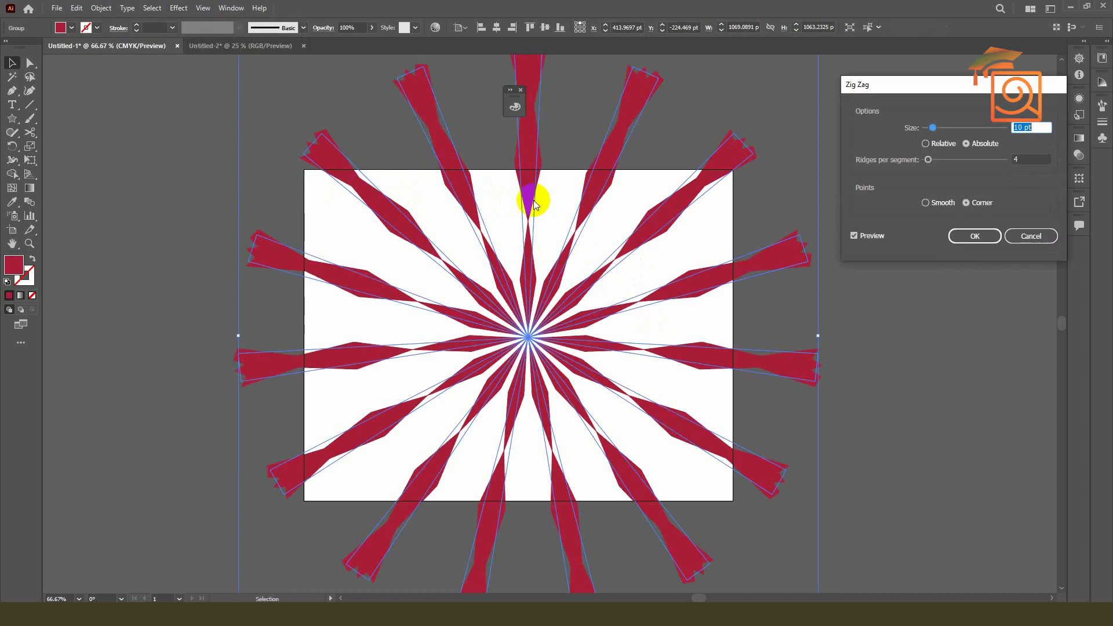
pyautogui.click(926, 144)
pyautogui.moveTo(932, 128)
pyautogui.mouseDown()
pyautogui.moveTo(949, 134)
pyautogui.moveTo(934, 133)
pyautogui.mouseUp()
pyautogui.click(975, 236)
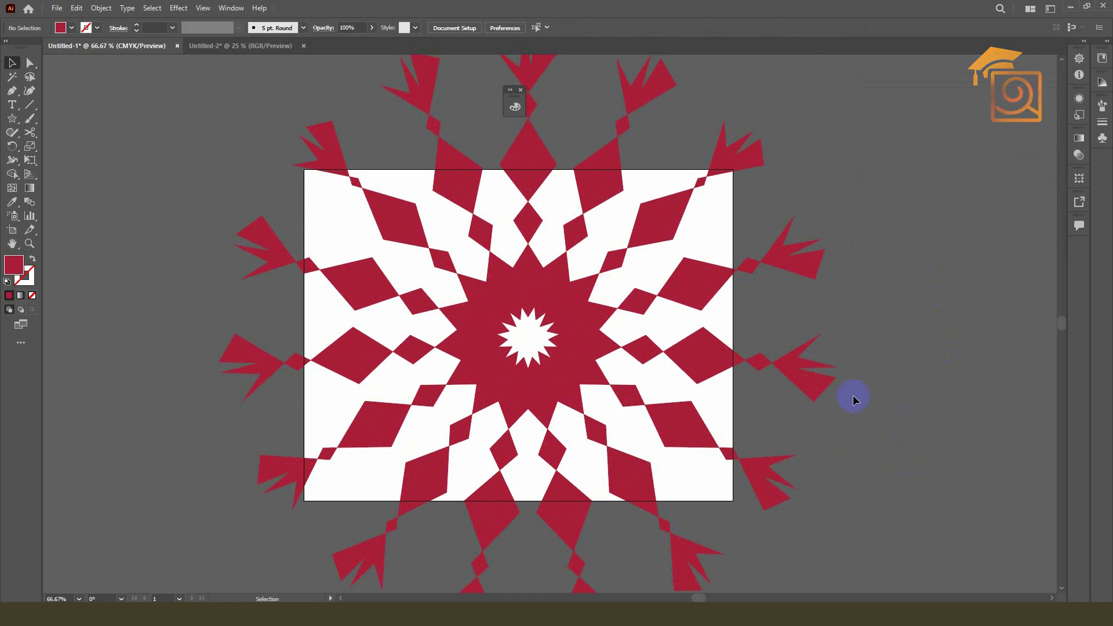
# - Place a zigzagged copy of the sunburst on the empty canvas right of the artboard, keeping a plain sunburst on the artboard
pyautogui.scroll(-2, 590, 254)
pyautogui.hotkey('ctrl', 'a')
pyautogui.press('a')
pyautogui.hotkey('ctrl', 'z')
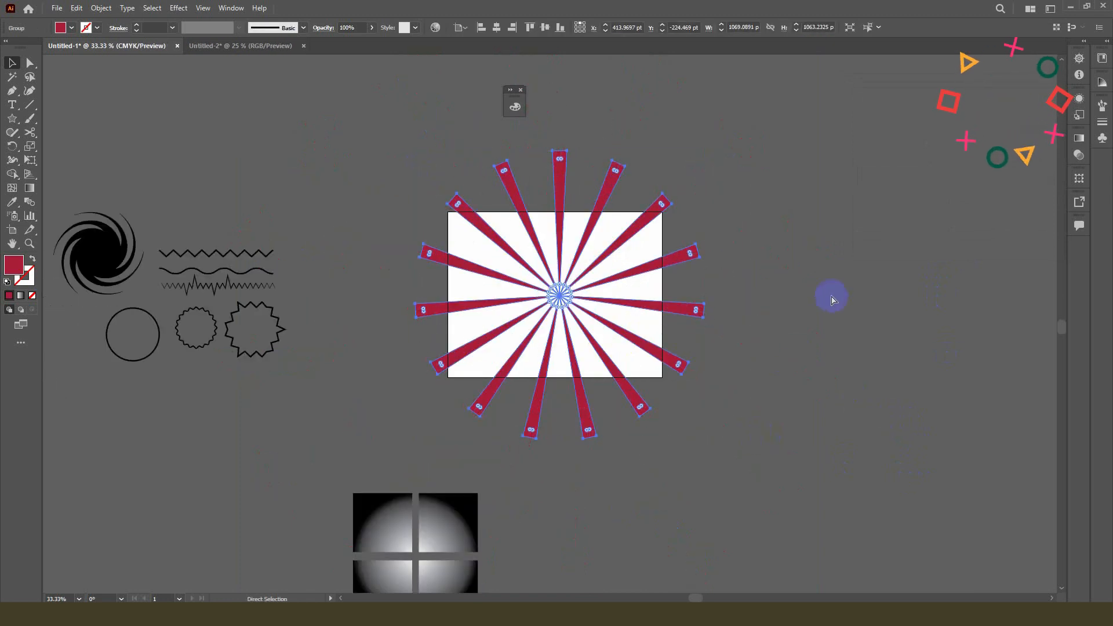
pyautogui.hotkey('ctrl', 'v')
pyautogui.moveTo(618, 266); pyautogui.dragTo(991, 240)
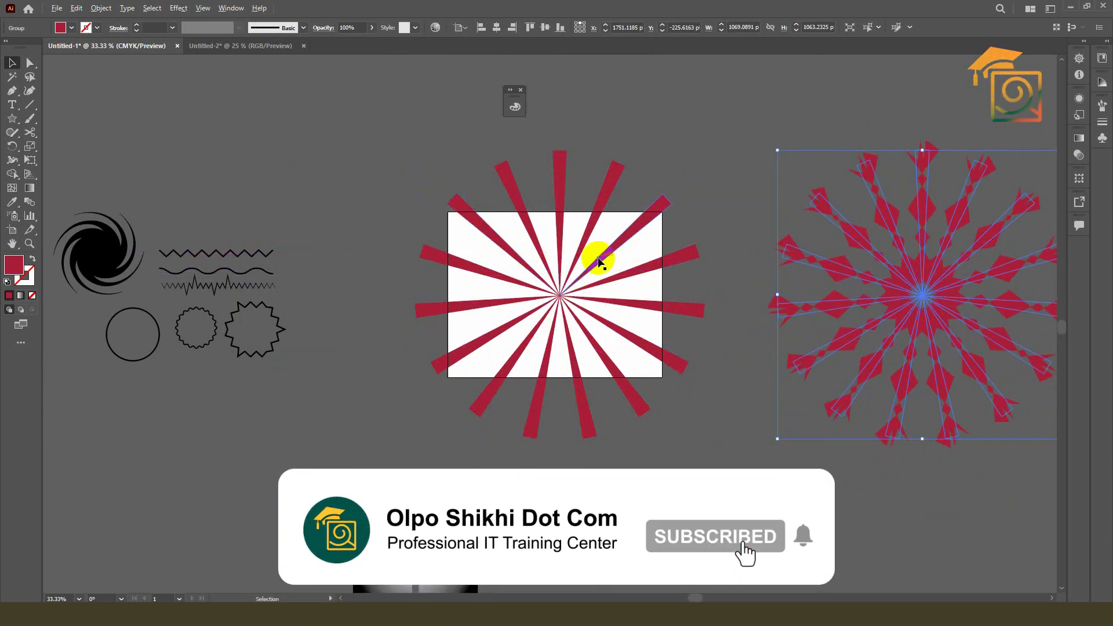
# - Apply the Twist effect with an angle of 30° to the plain sunburst on the artboard
pyautogui.hotkey('ctrl', '+')
pyautogui.click(538, 238)
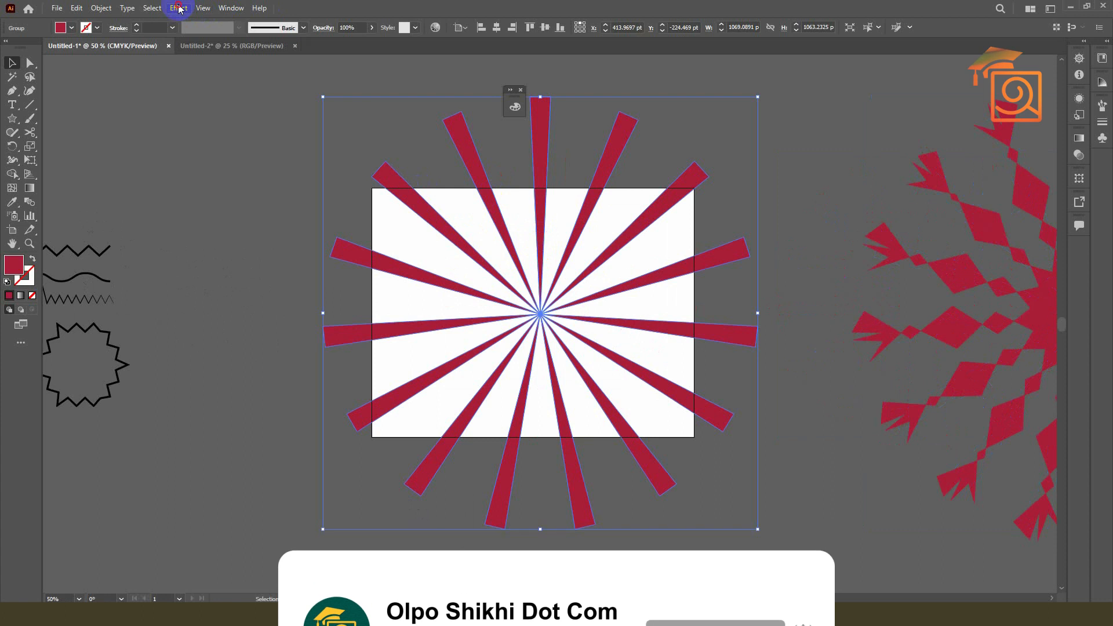
pyautogui.click(178, 8)
pyautogui.moveTo(224, 102)
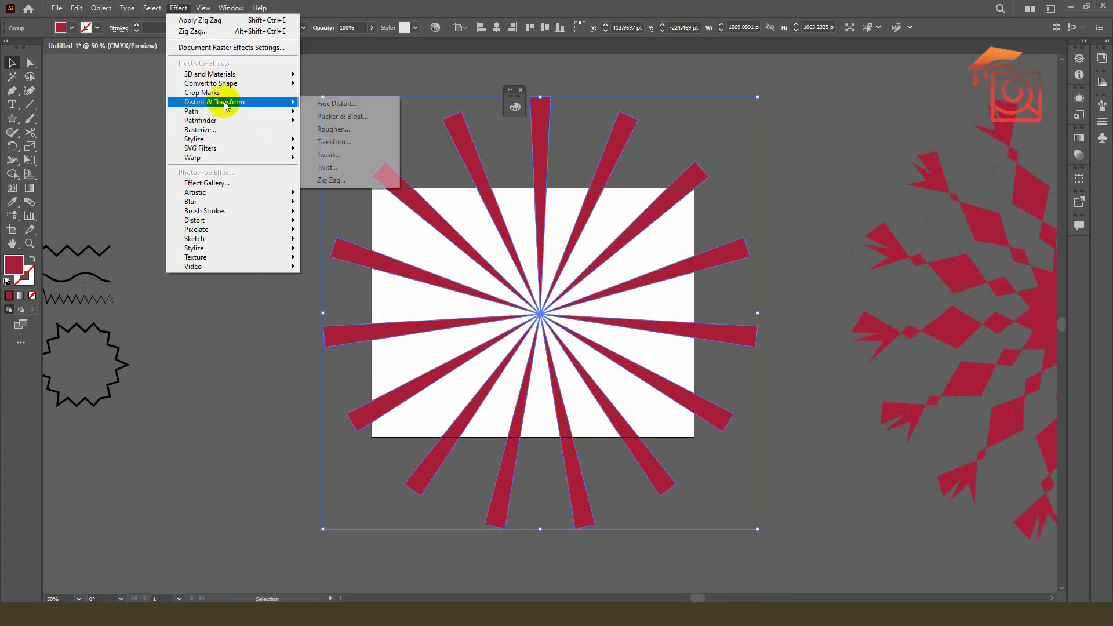
pyautogui.click(347, 167)
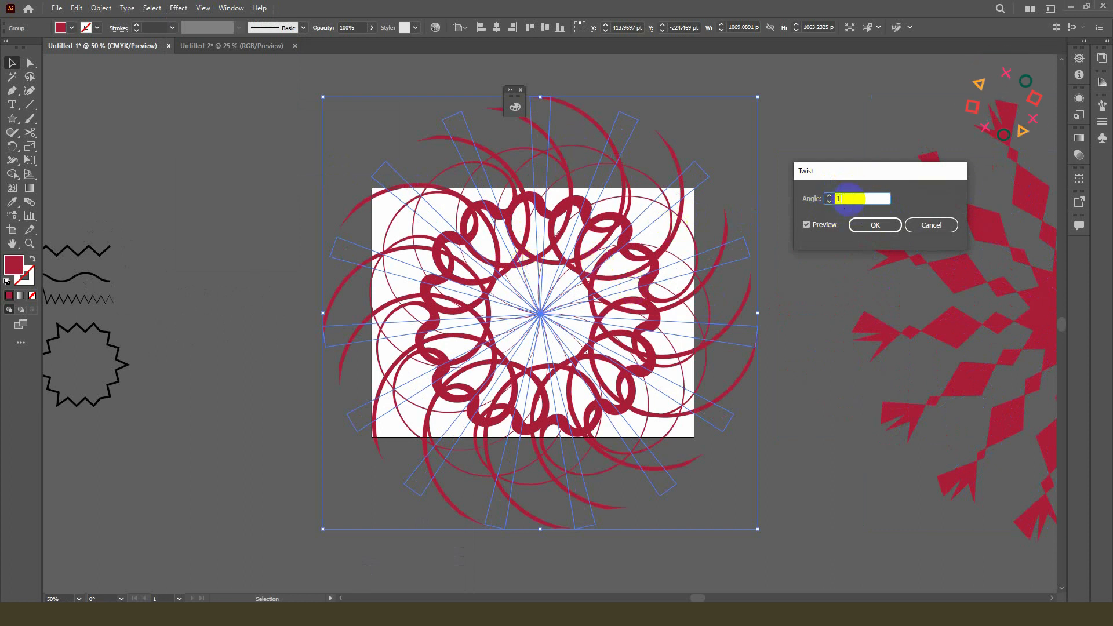
pyautogui.click(807, 225)
pyautogui.click(807, 225)
pyautogui.click(830, 197)
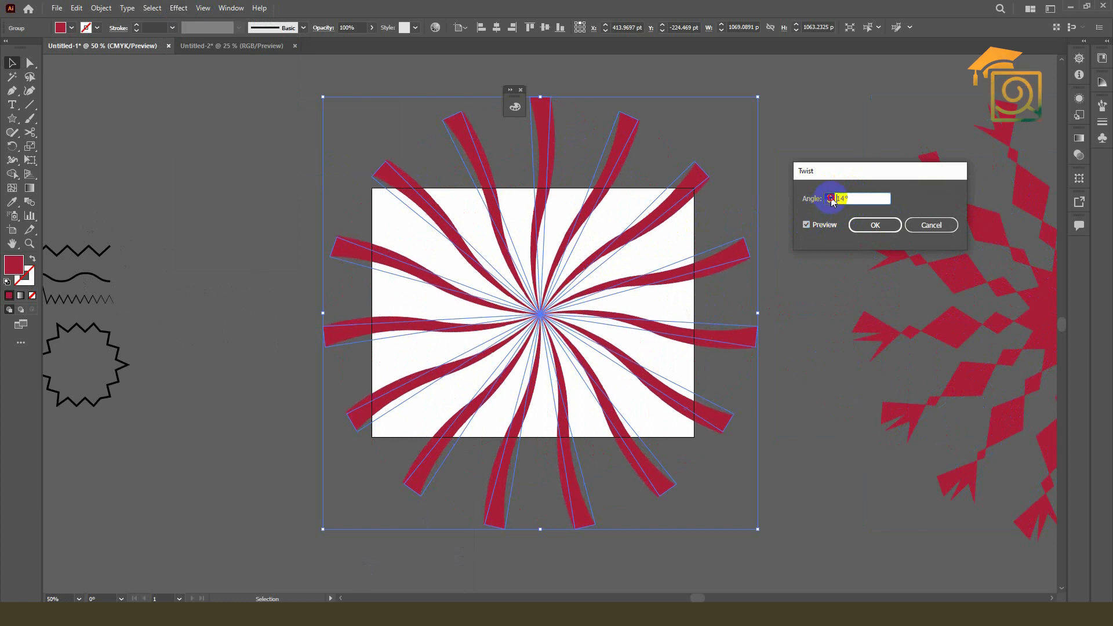
pyautogui.click(830, 197)
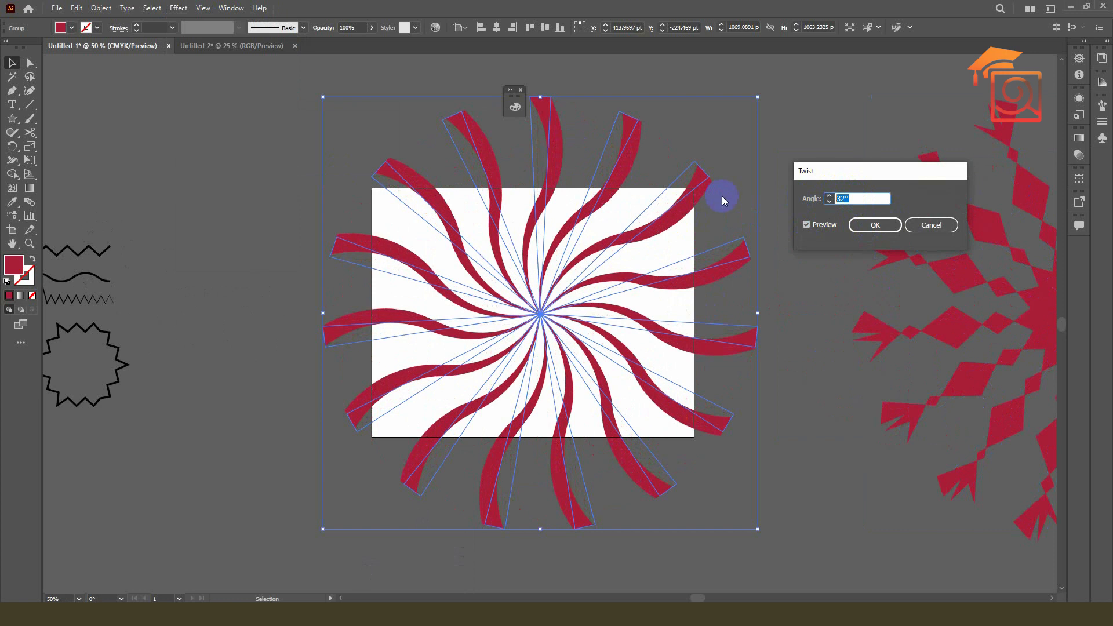
pyautogui.write('30')
pyautogui.click(869, 225)
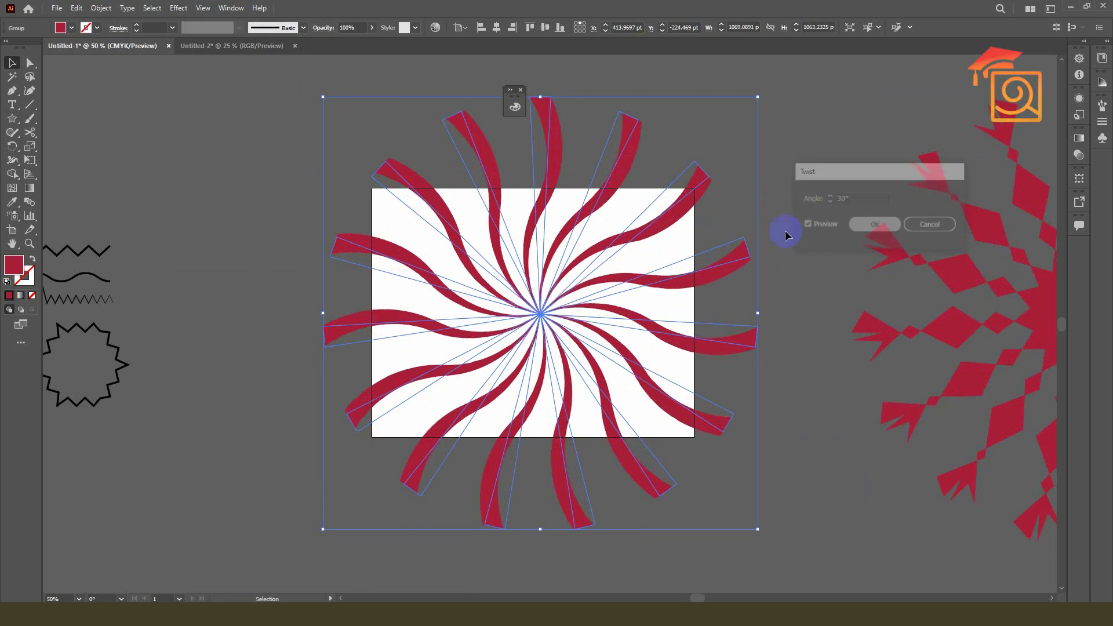
# - Turn on Trim View and examine the twisted sunburst cropped to the artboard with nothing selected
pyautogui.click(766, 274)
pyautogui.scroll(1, 737, 481)
pyautogui.moveTo(808, 356); pyautogui.dragTo(834, 436)
pyautogui.click(454, 148)
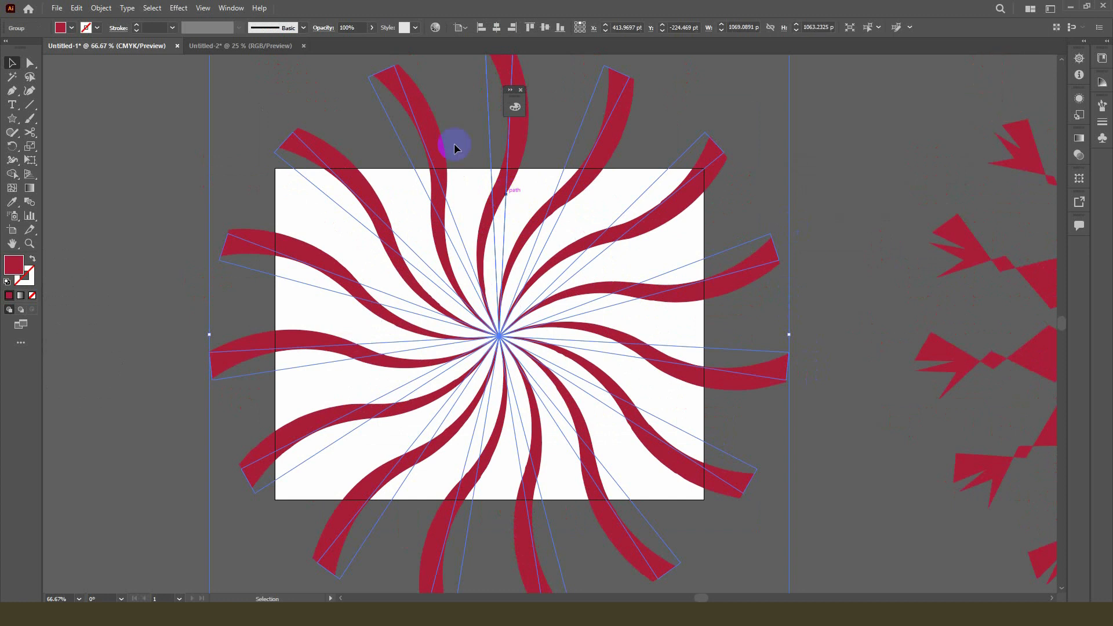
pyautogui.click(202, 8)
pyautogui.click(229, 76)
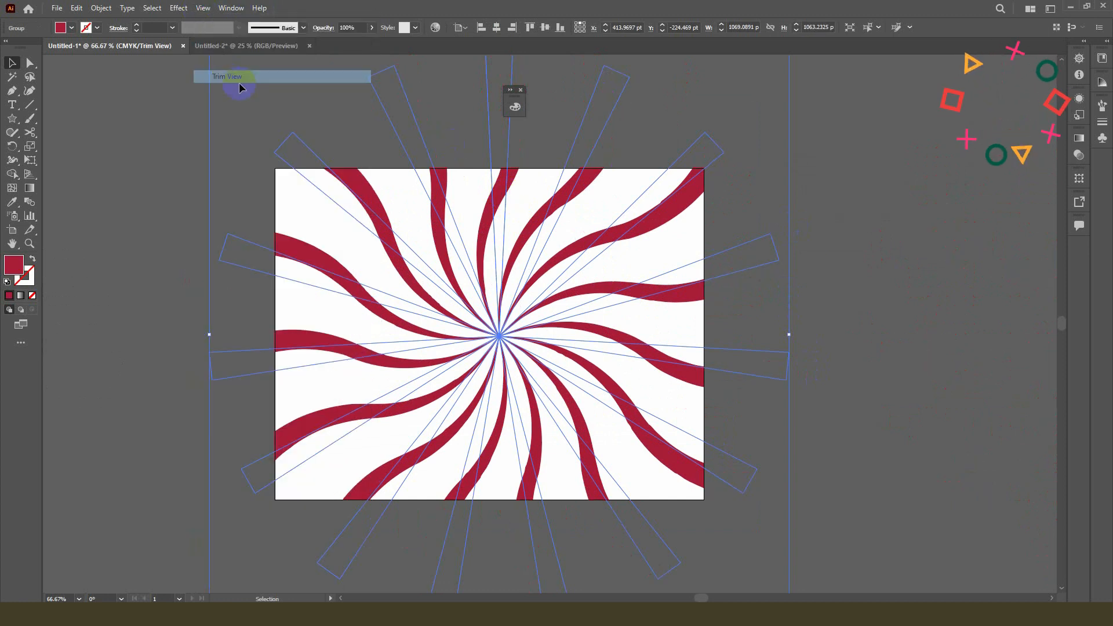
pyautogui.click(853, 185)
pyautogui.scroll(-2, 815, 325)
pyautogui.scroll(1, 815, 325)
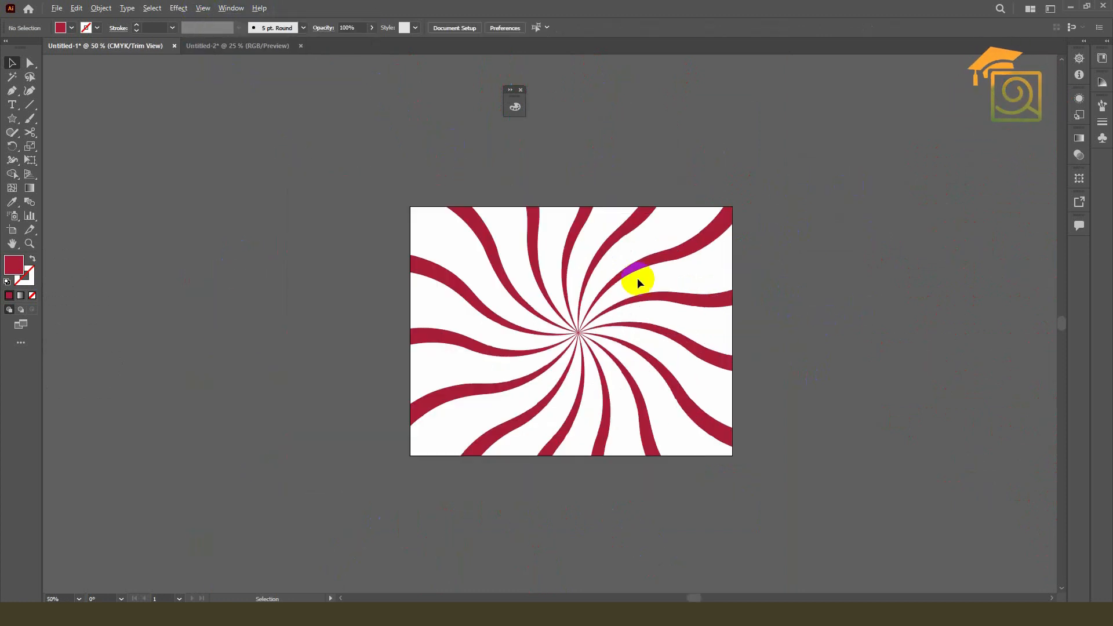
pyautogui.scroll(1, 500, 281)
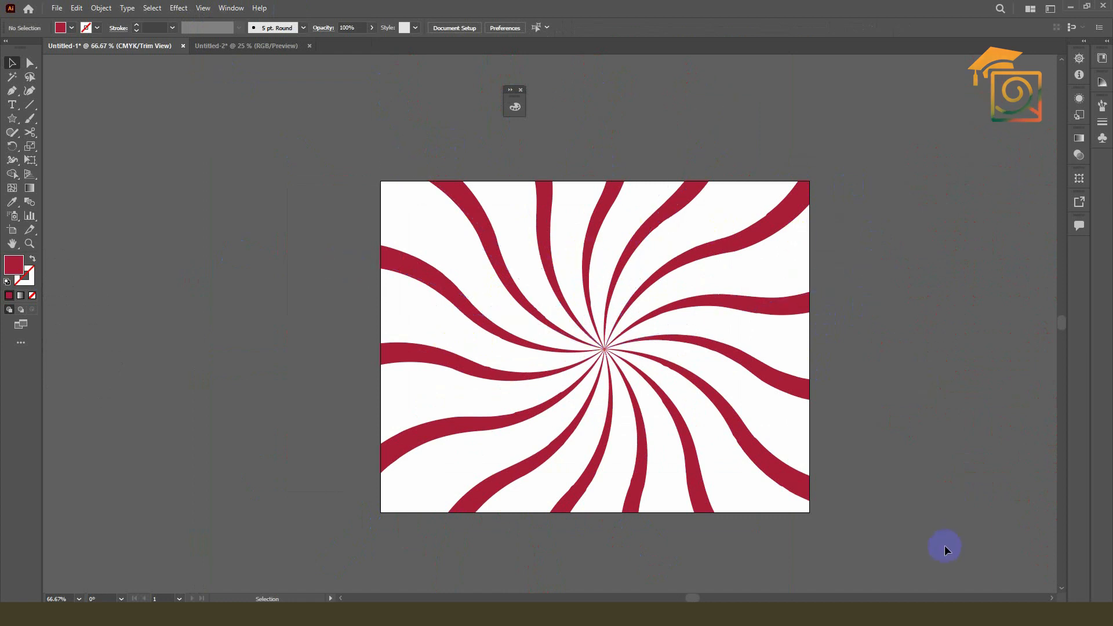
pyautogui.scroll(1, 1007, 439)
pyautogui.scroll(-1, 1006, 439)
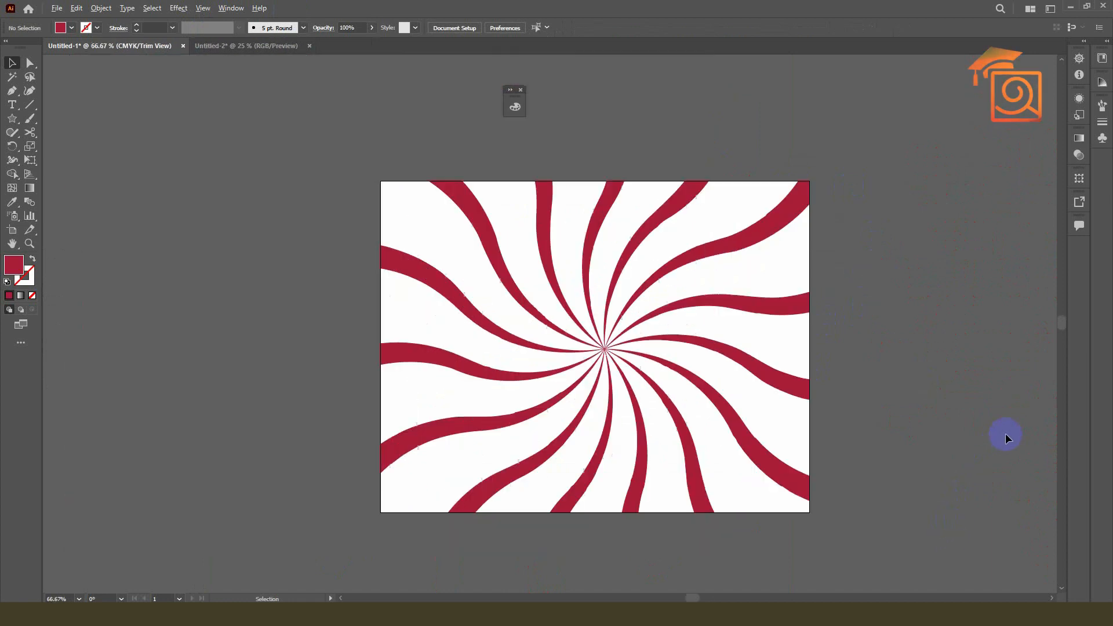
# - Undo and redo the sunburst's twist to compare both versions, and turn off Trim View
pyautogui.hotkey('ctrl', 'z')
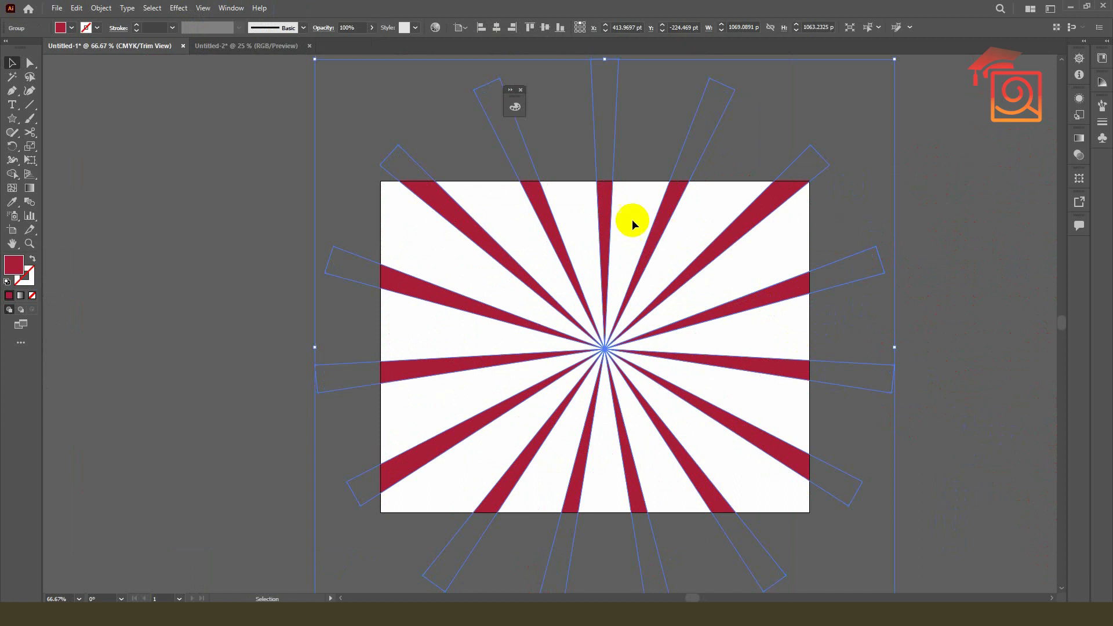
pyautogui.scroll(-2, 606, 229)
pyautogui.scroll(1, 629, 238)
pyautogui.hotkey('ctrl', 'shift', 'z')
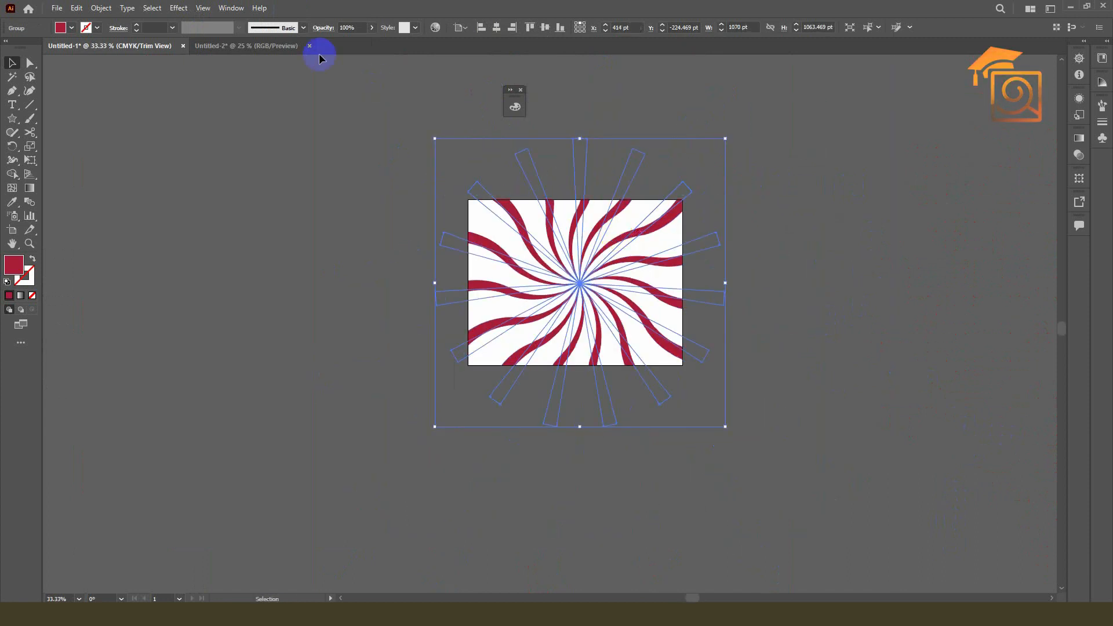
pyautogui.click(209, 12)
pyautogui.click(220, 74)
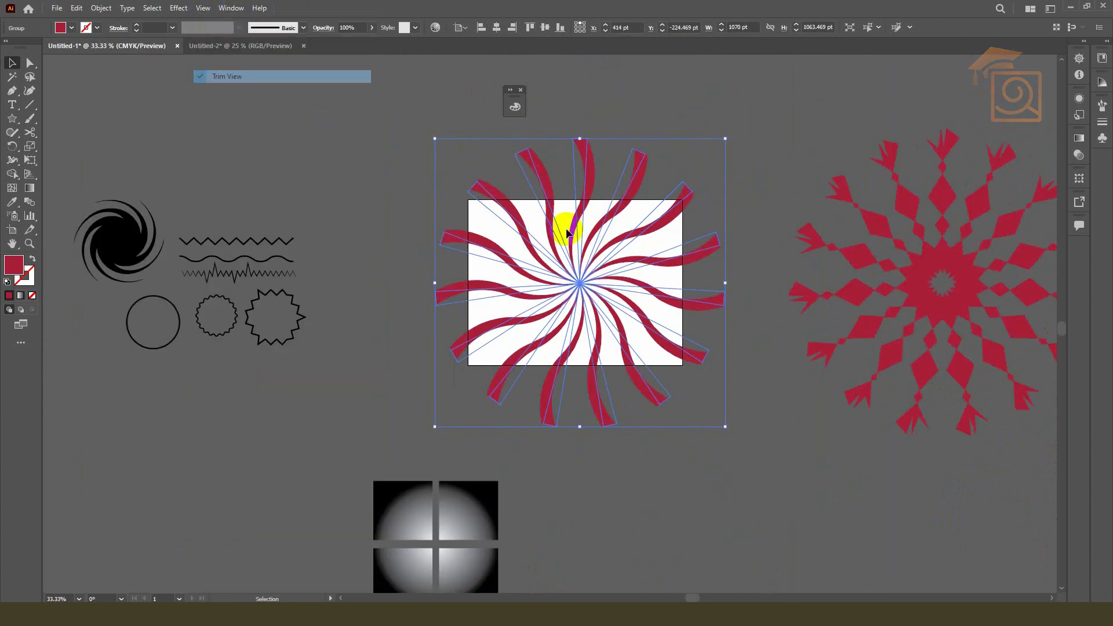
# - Move the four gradient squares up and to the left, closer to the other artwork
pyautogui.scroll(-1, 657, 310)
pyautogui.scroll(1, 667, 473)
pyautogui.click(476, 512)
pyautogui.moveTo(449, 427); pyautogui.dragTo(391, 366)
# - Apply the Twist effect with an angle of 38° to the four gradient squares and deselect them
pyautogui.scroll(2, 390, 366)
pyautogui.click(178, 8)
pyautogui.moveTo(212, 102)
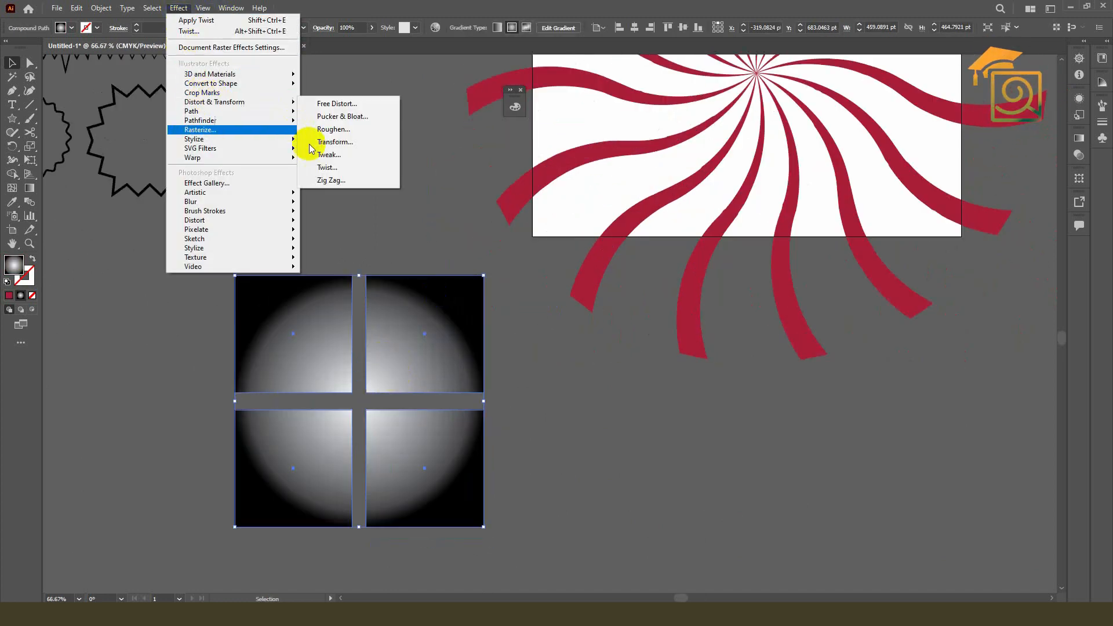
pyautogui.click(329, 167)
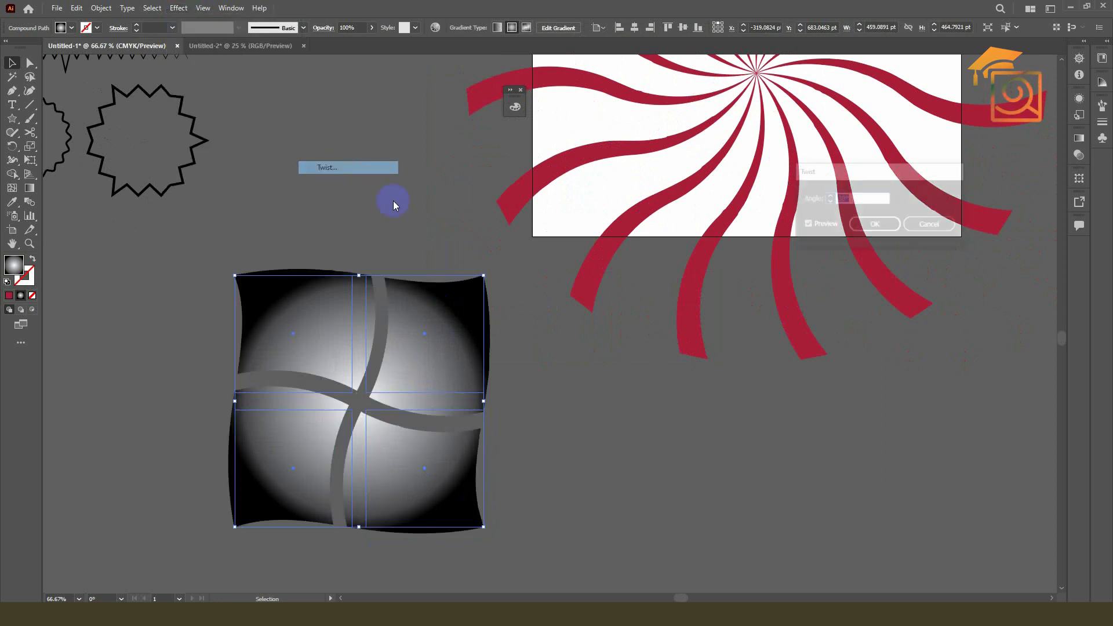
pyautogui.click(830, 197)
pyautogui.click(830, 197)
pyautogui.click(830, 197)
pyautogui.click(829, 197)
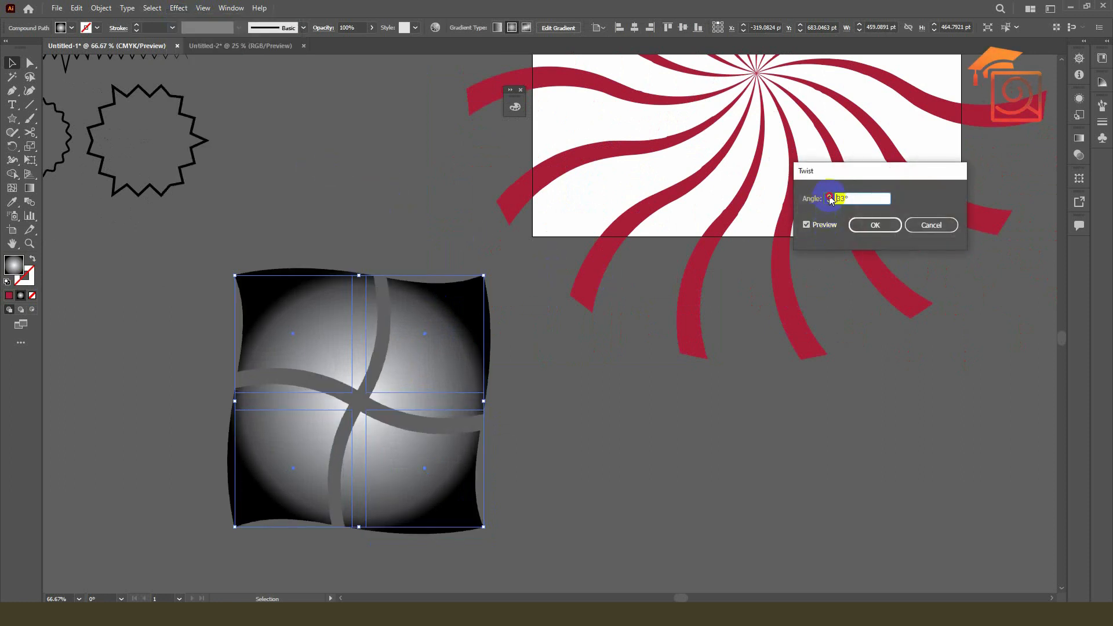
pyautogui.click(829, 198)
pyautogui.click(830, 197)
pyautogui.click(830, 197)
pyautogui.click(830, 197)
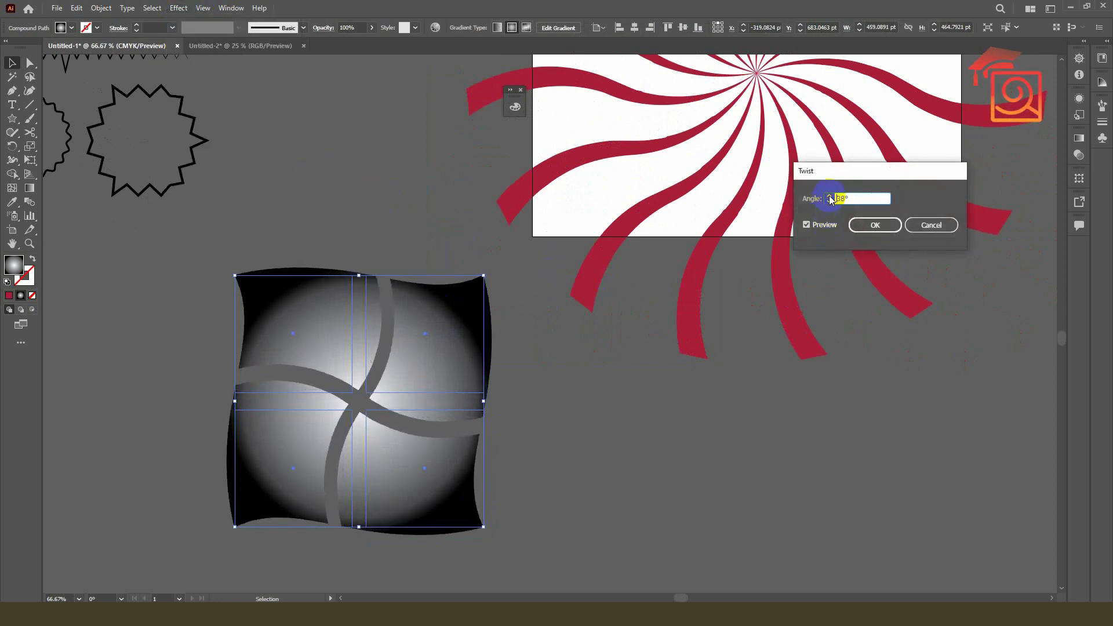
pyautogui.click(867, 225)
pyautogui.click(505, 437)
pyautogui.scroll(-2, 545, 450)
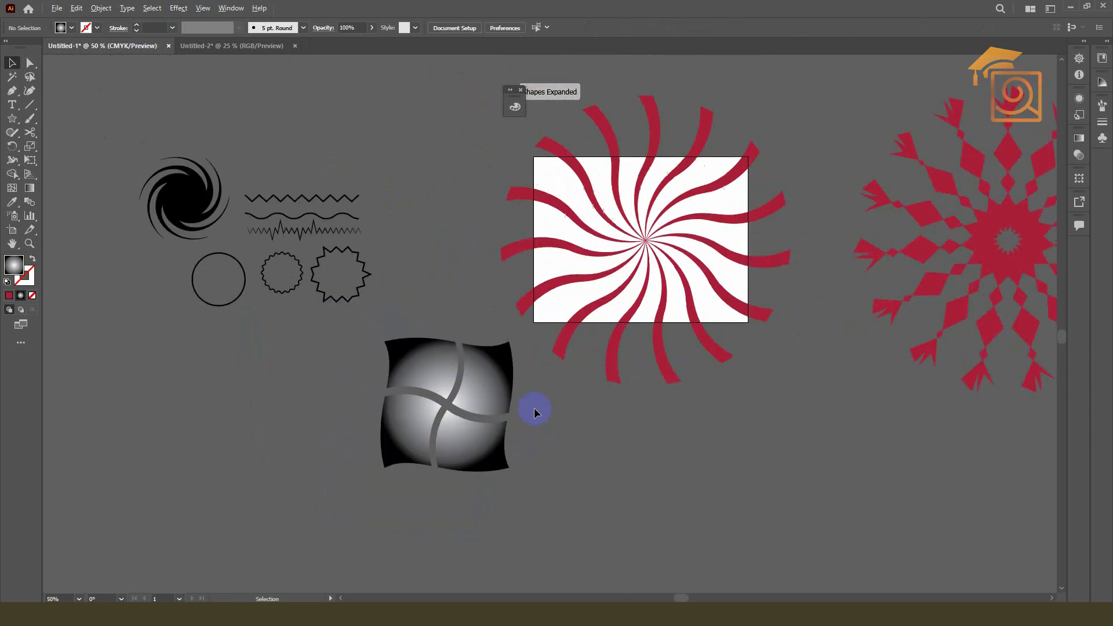
# - Adjust the twisted squares' radial gradient by moving the black stop inward and setting the midpoint location to about 43%, and deselect them
pyautogui.scroll(1, 506, 422)
pyautogui.click(455, 385)
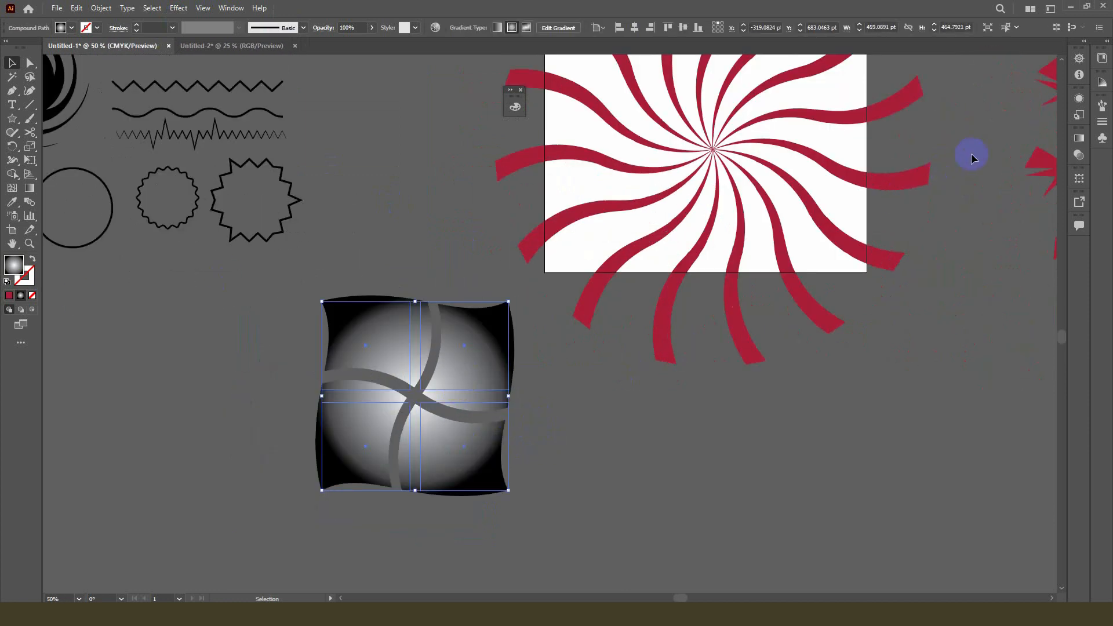
pyautogui.click(1080, 142)
pyautogui.click(976, 234)
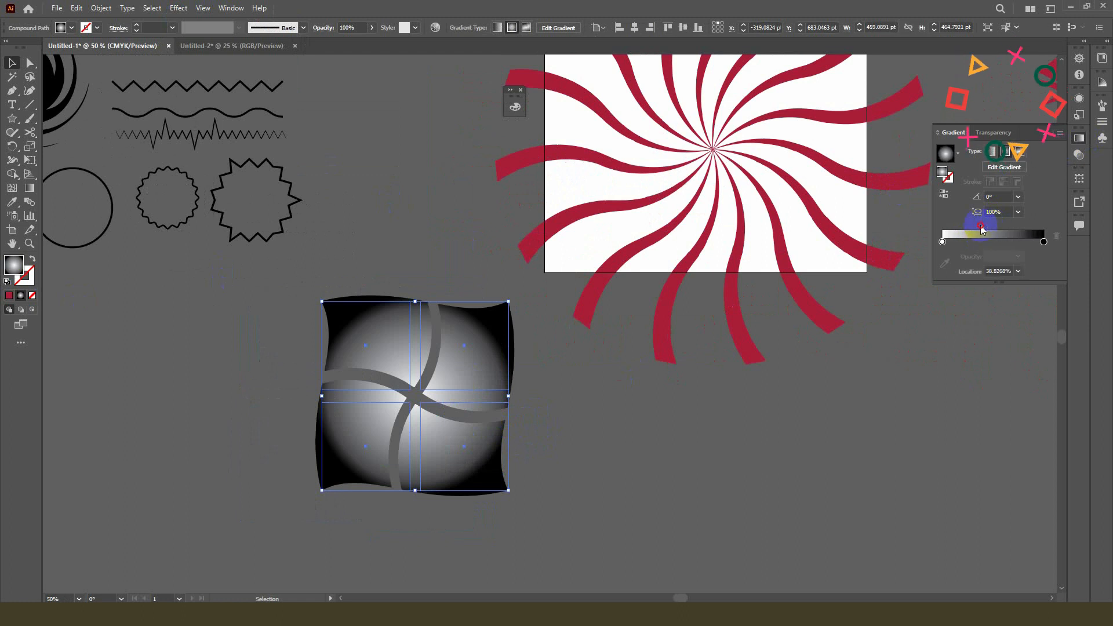
pyautogui.moveTo(971, 229); pyautogui.dragTo(967, 231)
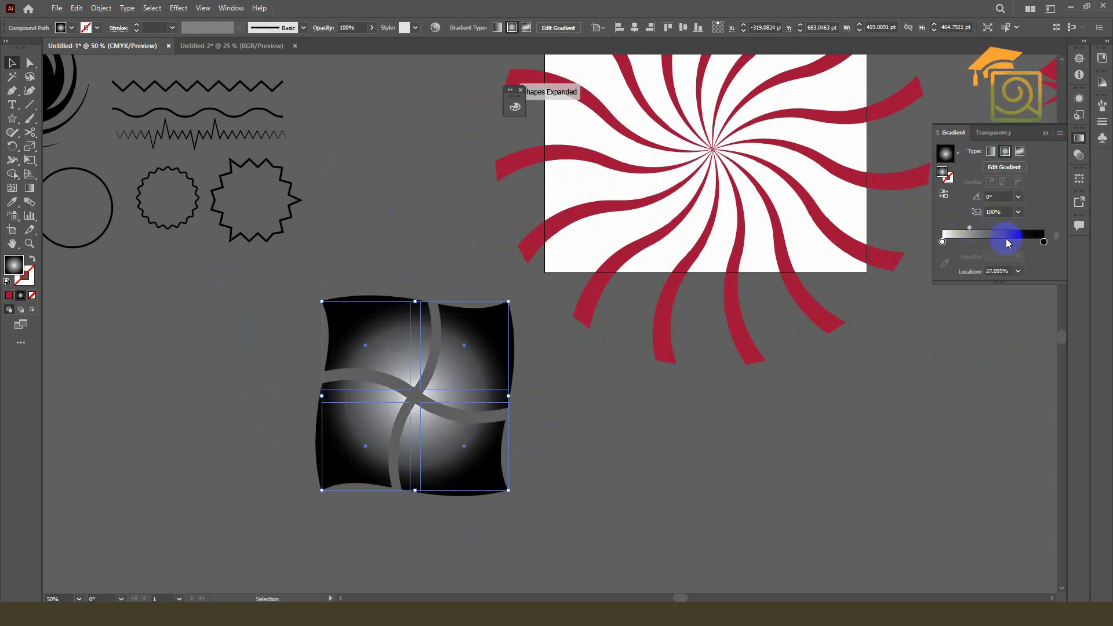
pyautogui.moveTo(1044, 242); pyautogui.dragTo(974, 228)
pyautogui.click(655, 464)
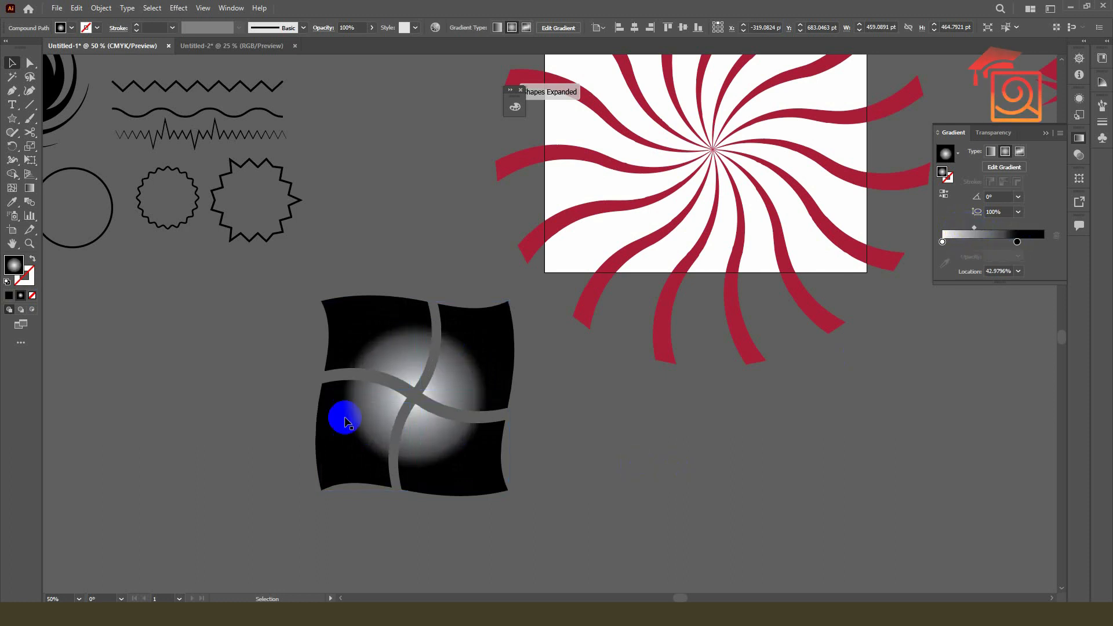
pyautogui.scroll(-4, 345, 422)
pyautogui.scroll(3, 323, 443)
pyautogui.scroll(-2, 336, 448)
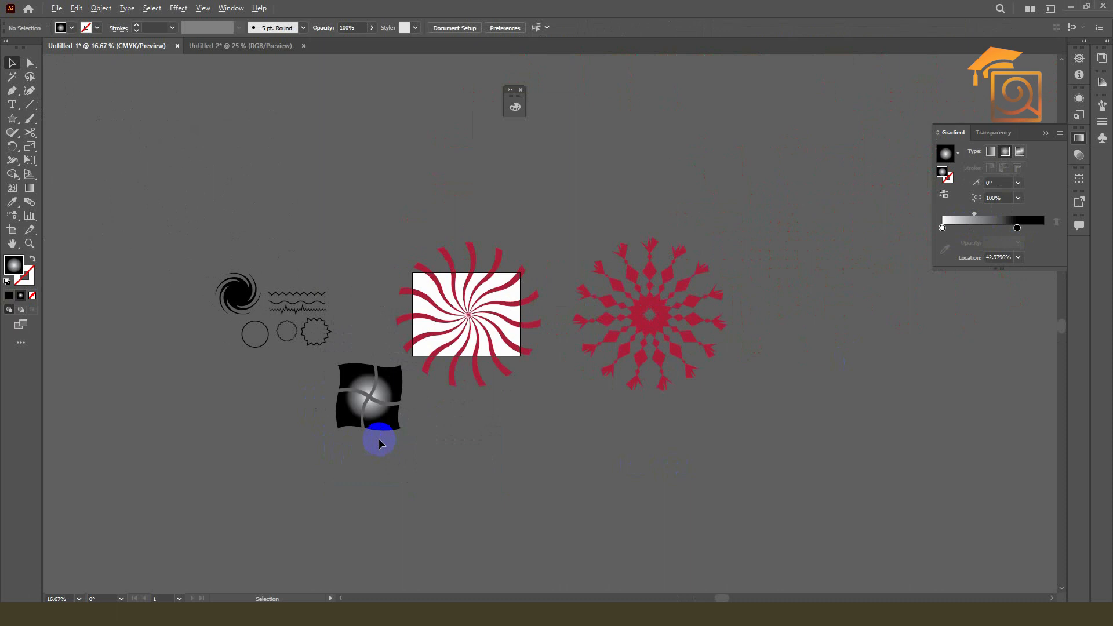
pyautogui.scroll(1, 380, 443)
pyautogui.scroll(2, 660, 364)
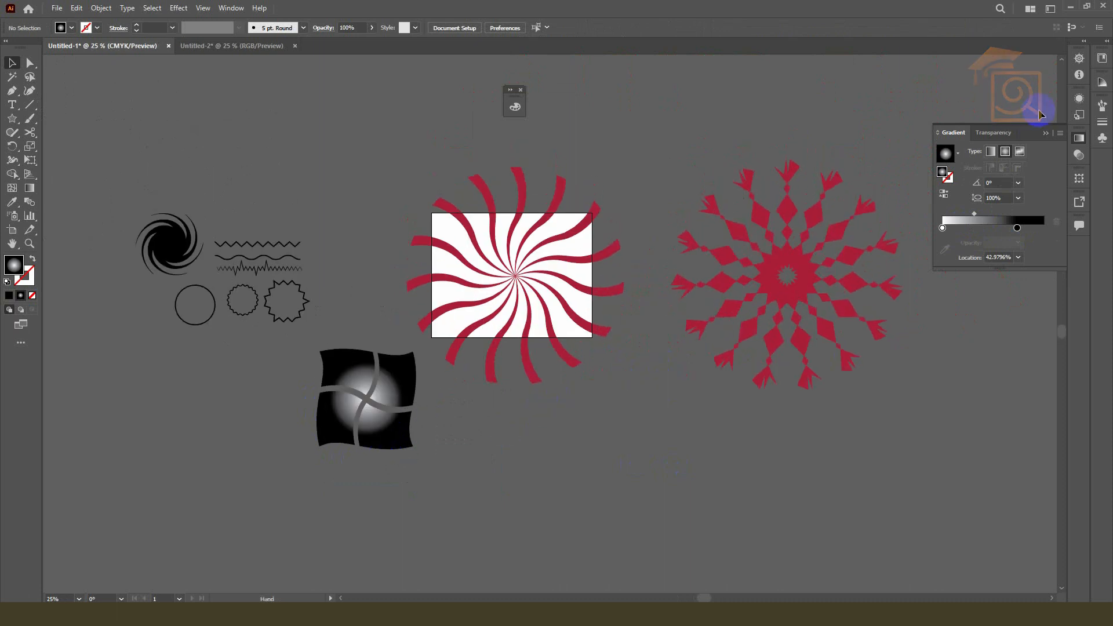
pyautogui.click(1046, 134)
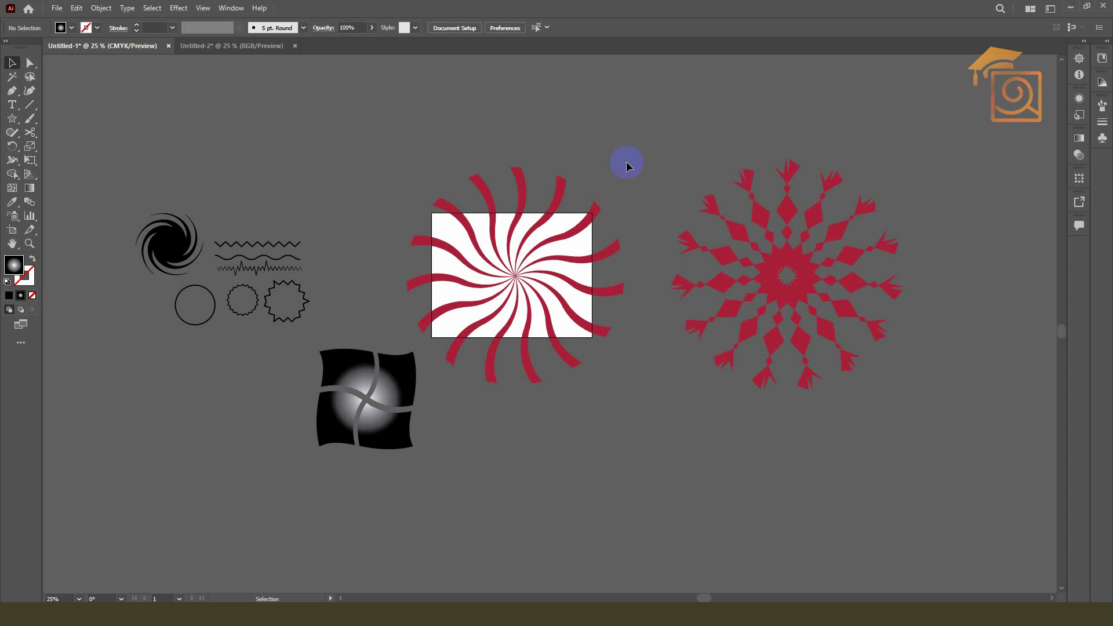
# - Move the twisted red sunburst off the artboard into the empty area below it
pyautogui.click(252, 246)
pyautogui.click(321, 200)
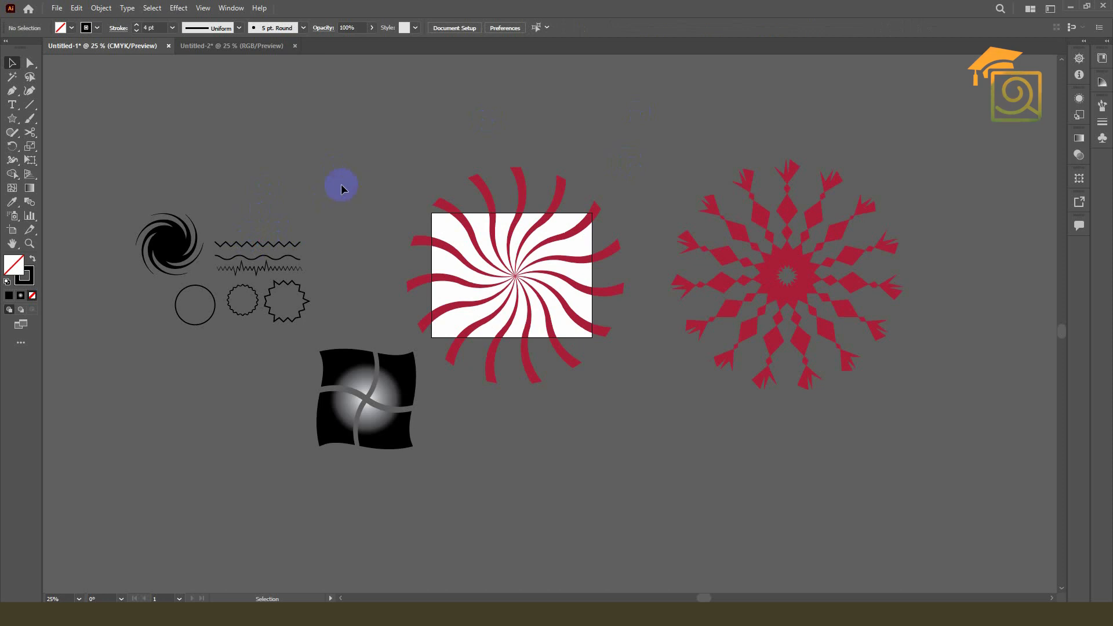
pyautogui.click(494, 229)
pyautogui.moveTo(513, 273); pyautogui.dragTo(600, 494)
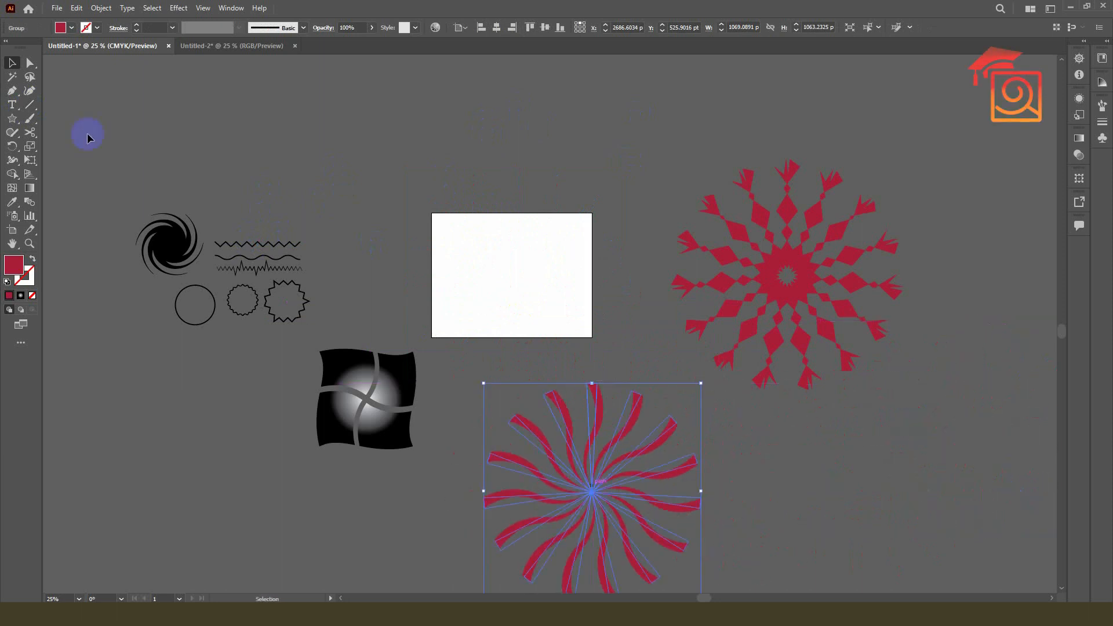
# - Draw a 612 pt vertical line along the artboard's left edge and give it a red stroke with no fill
pyautogui.click(35, 110)
pyautogui.moveTo(445, 215); pyautogui.dragTo(431, 336)
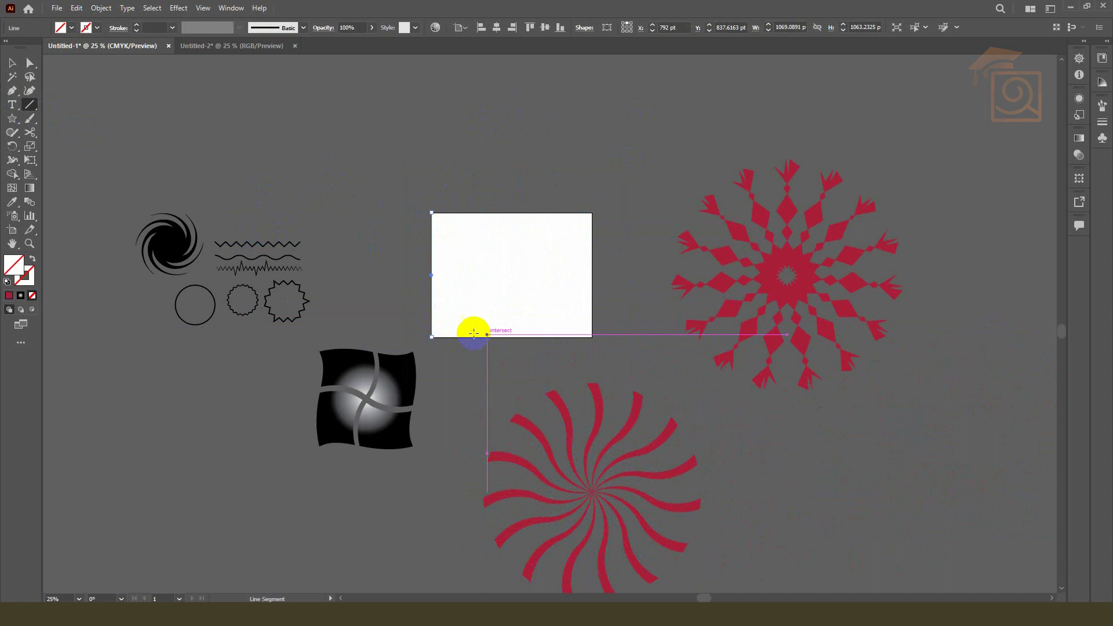
pyautogui.click(22, 272)
pyautogui.click(9, 296)
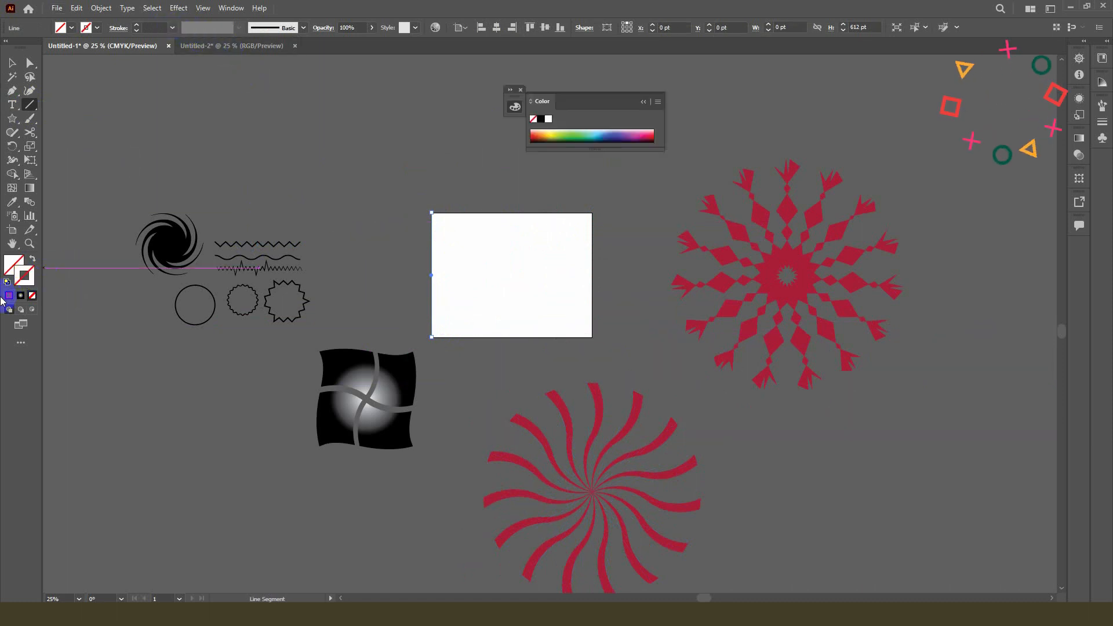
pyautogui.click(643, 102)
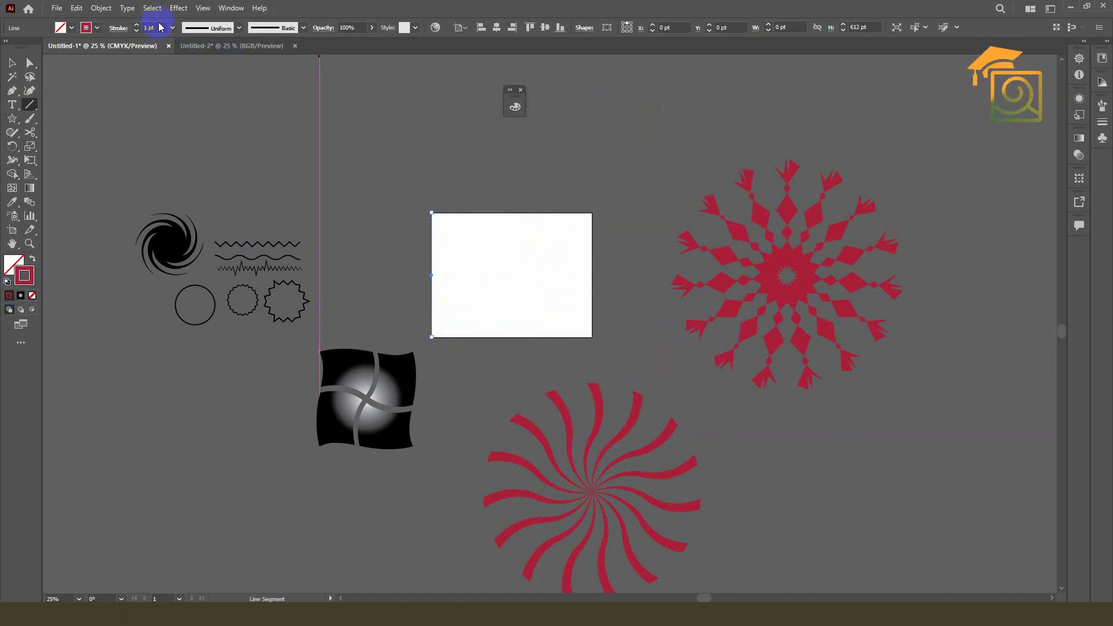
# - Set the vertical line's stroke weight to 60 pt
pyautogui.click(172, 27)
pyautogui.click(186, 302)
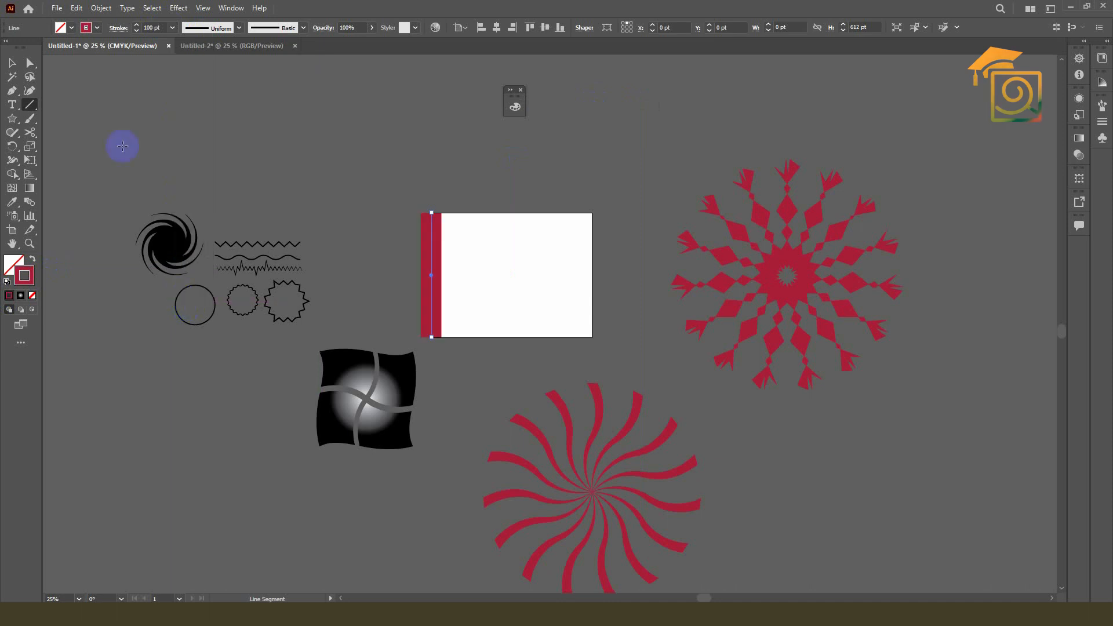
pyautogui.press('v')
pyautogui.click(171, 27)
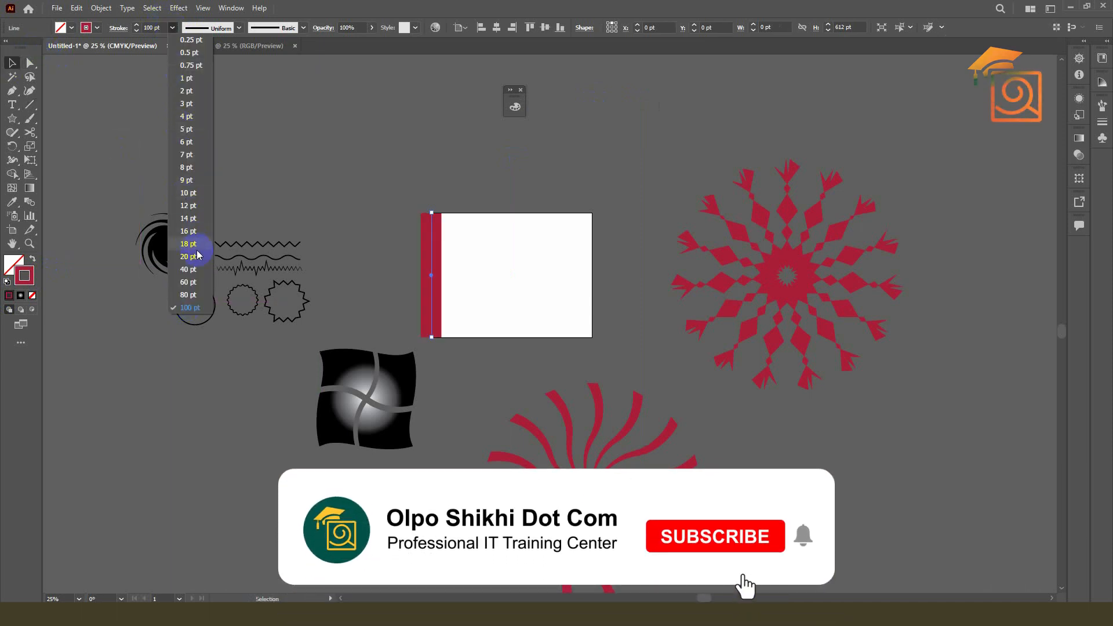
pyautogui.click(187, 281)
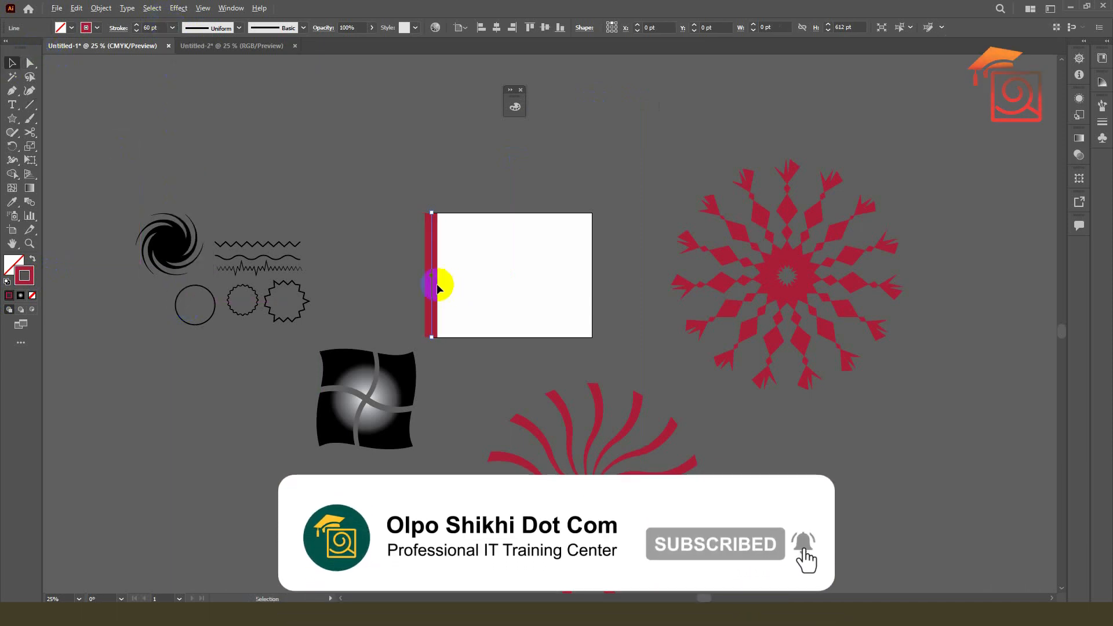
# - Apply the Zig Zag effect to the vertical line with an absolute size, 11 ridges per segment and corner points
pyautogui.keyDown('alt'); pyautogui.scroll(1, 438, 289); pyautogui.keyUp('alt')
pyautogui.click(179, 8)
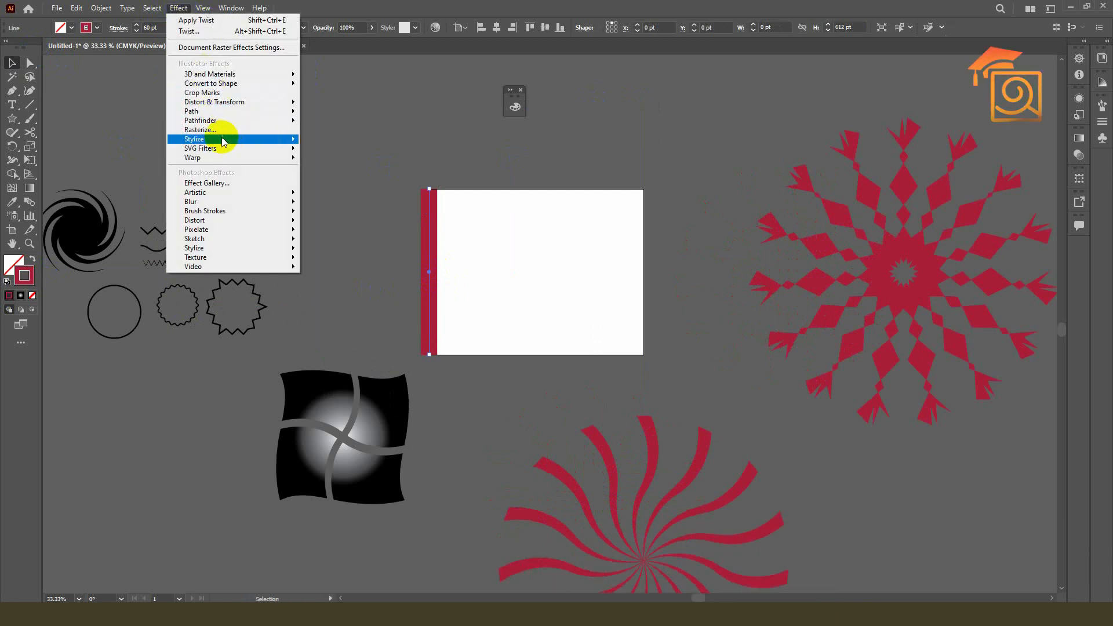
pyautogui.moveTo(225, 102)
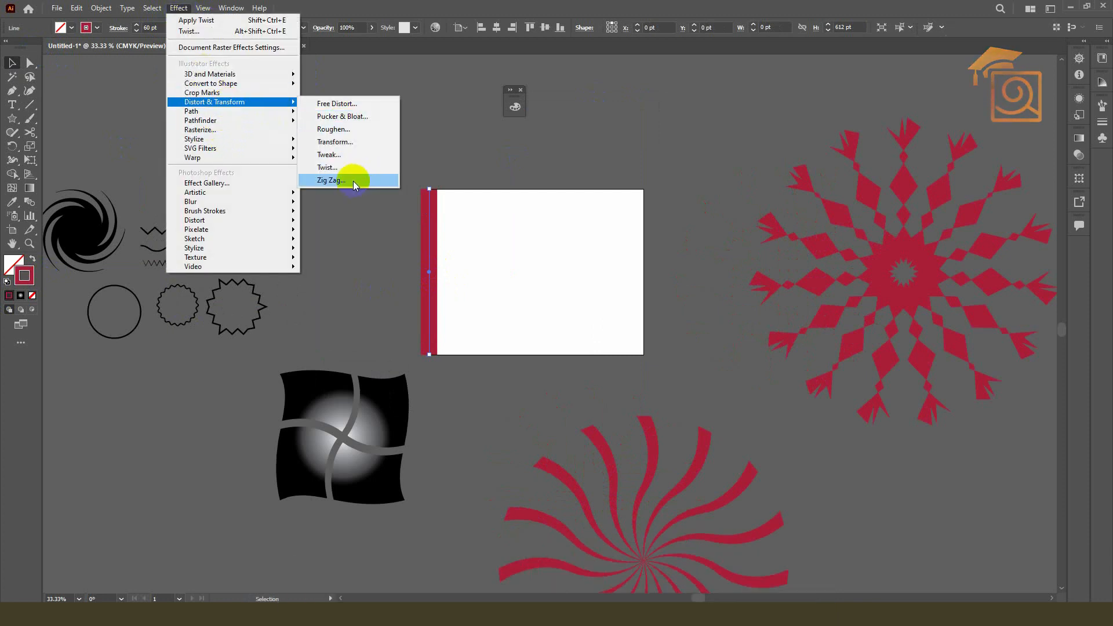
pyautogui.click(331, 180)
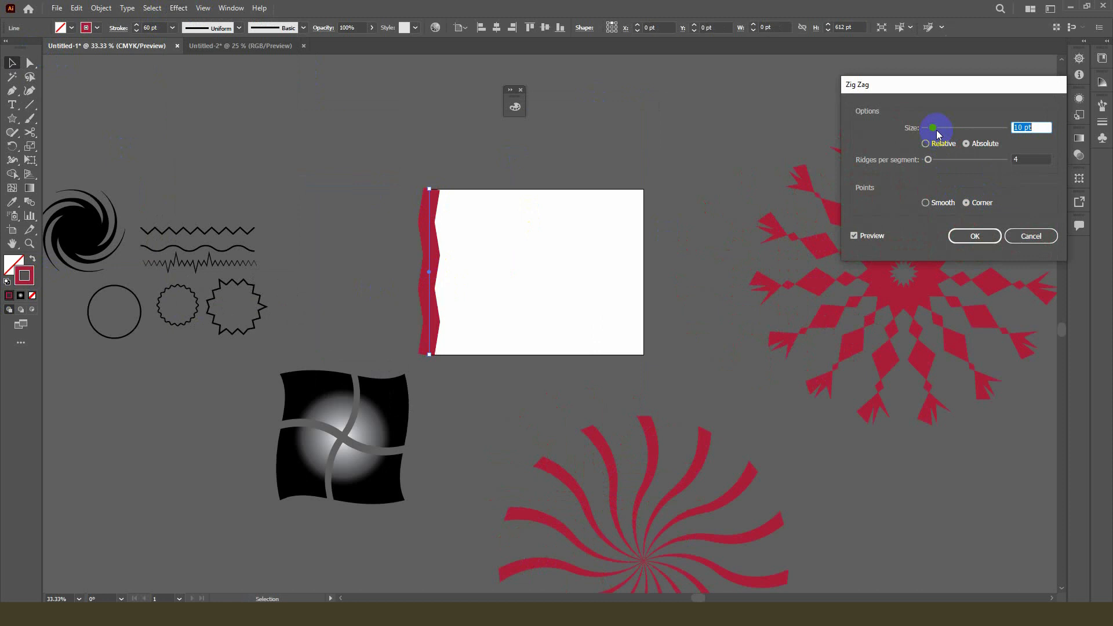
pyautogui.moveTo(930, 163); pyautogui.dragTo(938, 165)
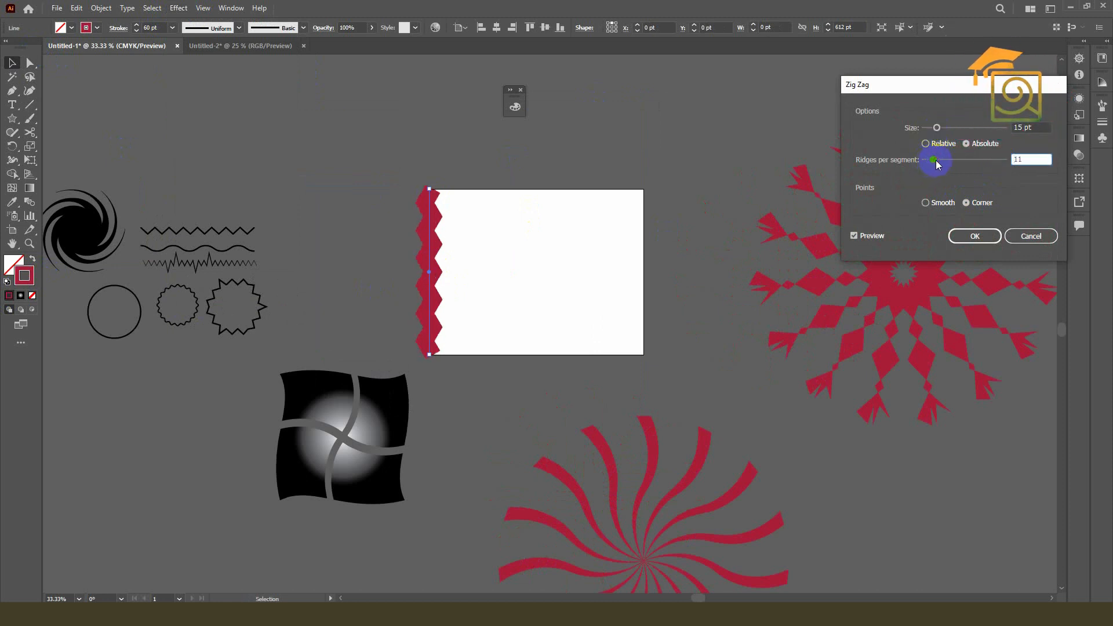
pyautogui.moveTo(932, 127); pyautogui.dragTo(938, 129)
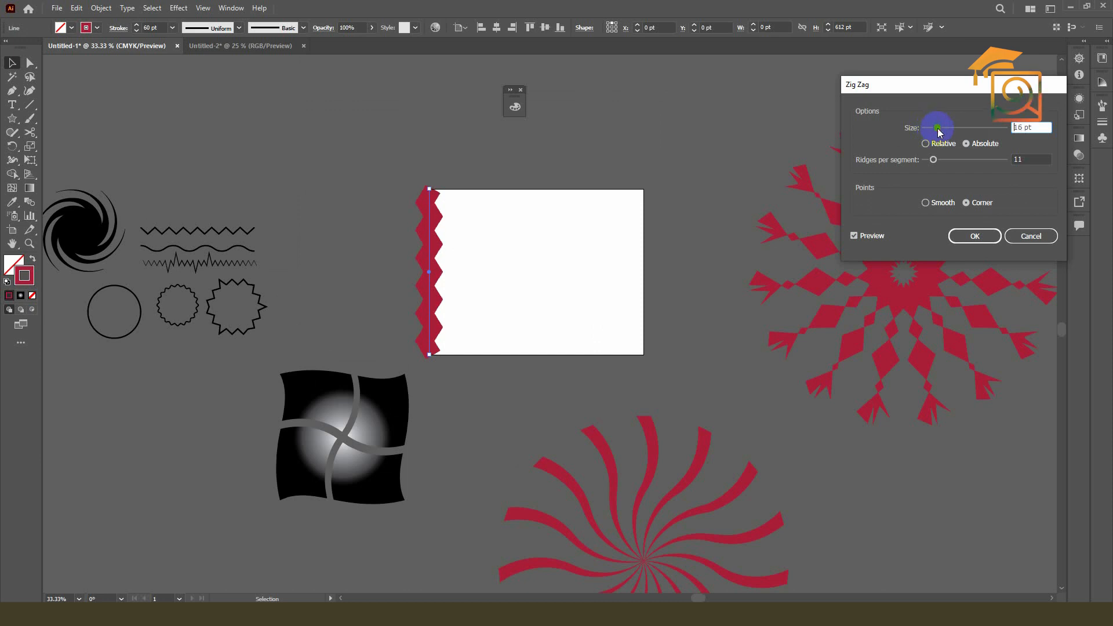
pyautogui.click(965, 236)
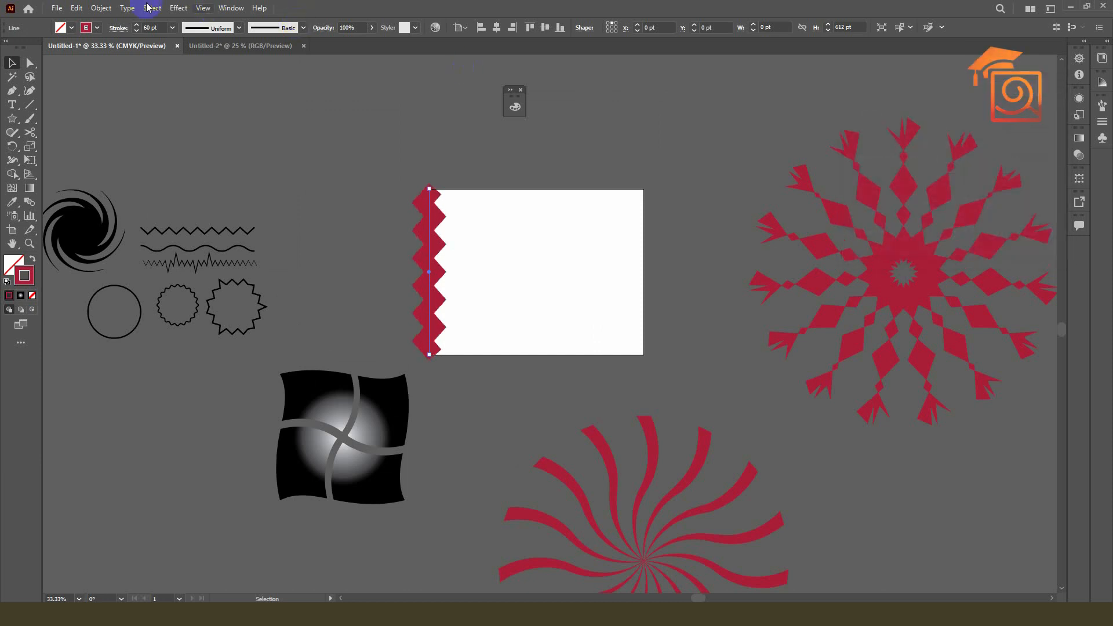
# - Reduce the zigzag line's stroke weight to 22 pt
pyautogui.click(136, 31)
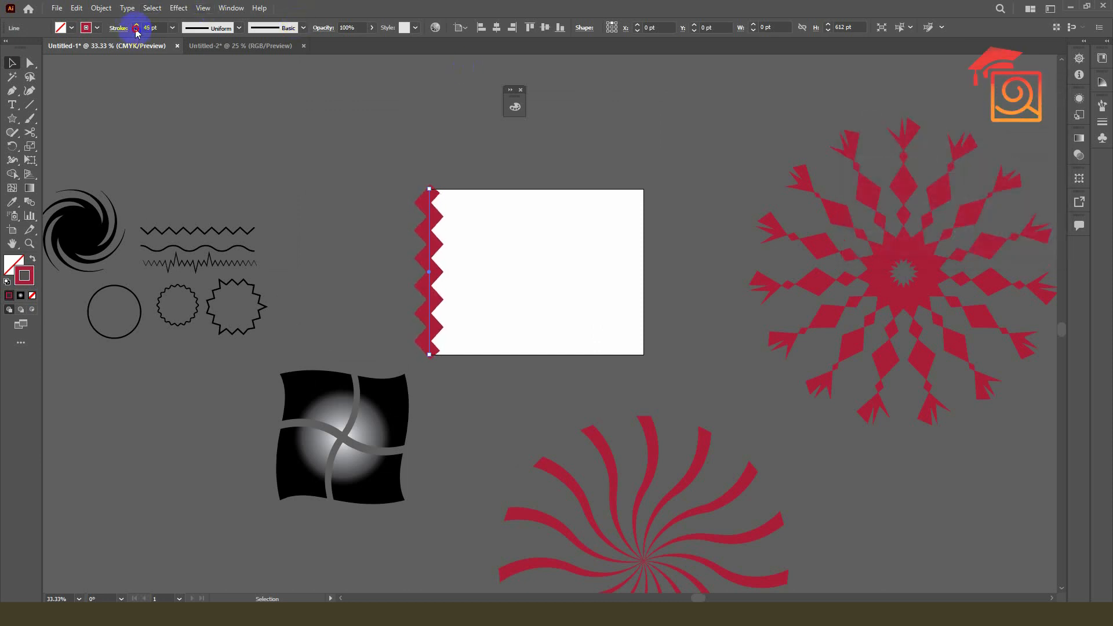
pyautogui.click(136, 31)
pyautogui.scroll(1, 470, 235)
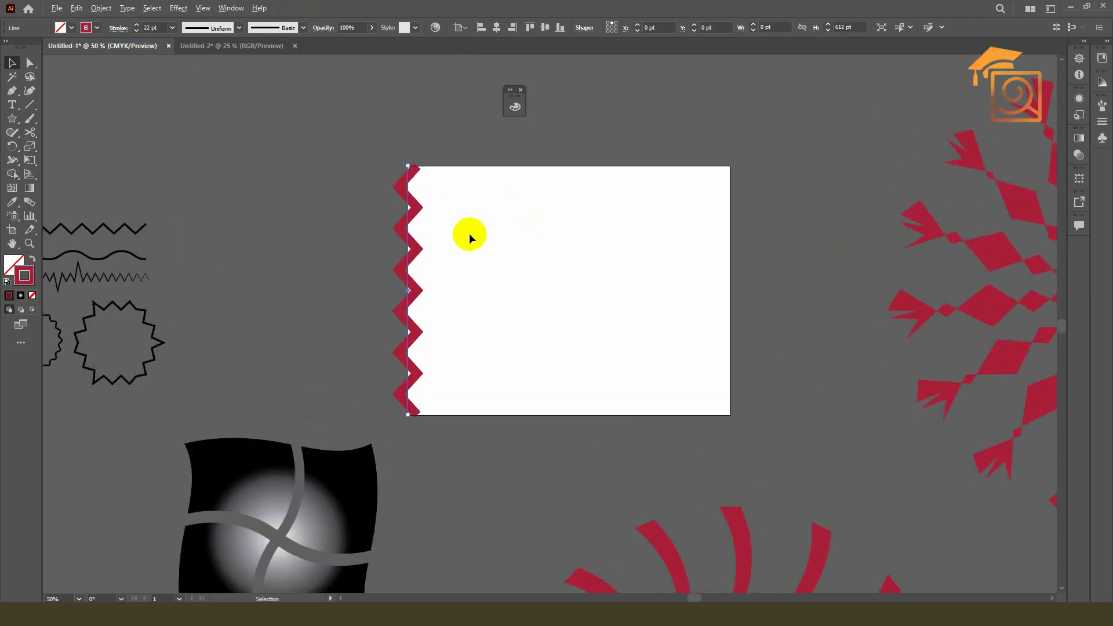
# - Move the zigzag line inside the artboard's left edge, duplicate it beside itself and repeat the copy until the lines fill the artboard's width
pyautogui.moveTo(414, 215); pyautogui.dragTo(443, 293)
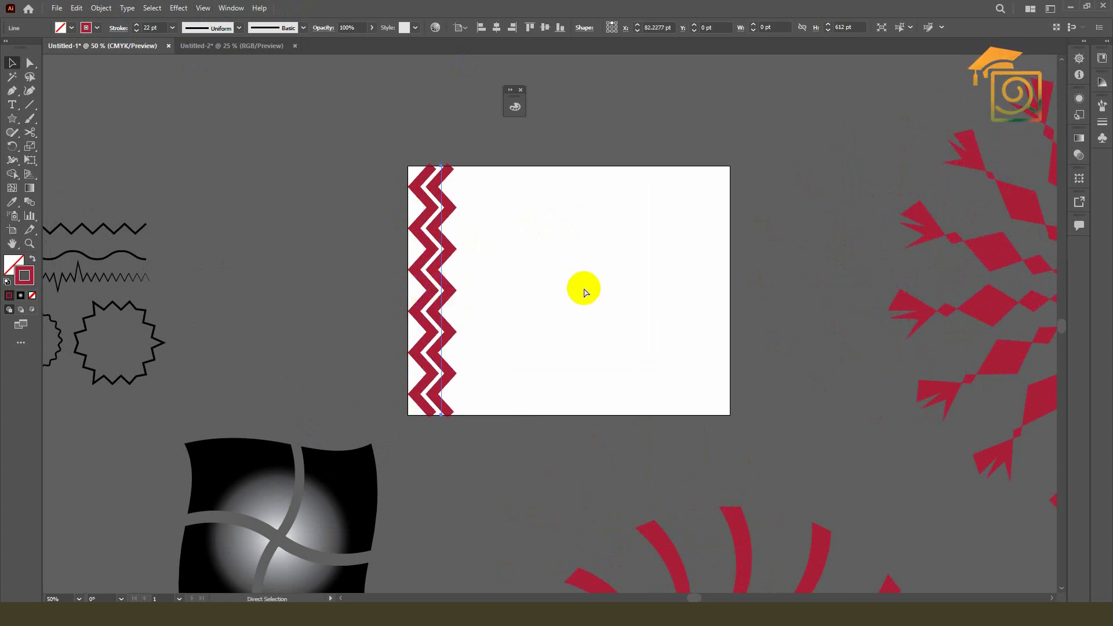
pyautogui.hotkey('ctrl', 'd')
pyautogui.hotkey('ctrl', 'd')
pyautogui.hotkey('ctrl', 'd')
pyautogui.hotkey('ctrl', 'd')
pyautogui.hotkey('ctrl', 'd')
pyautogui.hotkey('ctrl', 'd')
pyautogui.hotkey('ctrl', 'd')
pyautogui.hotkey('ctrl', 'd')
pyautogui.hotkey('ctrl', 'd')
pyautogui.hotkey('ctrl', 'd')
pyautogui.hotkey('ctrl', 'd')
pyautogui.hotkey('ctrl', 'd')
pyautogui.hotkey('ctrl', 'd')
pyautogui.hotkey('ctrl', 'd')
pyautogui.hotkey('ctrl', 'd')
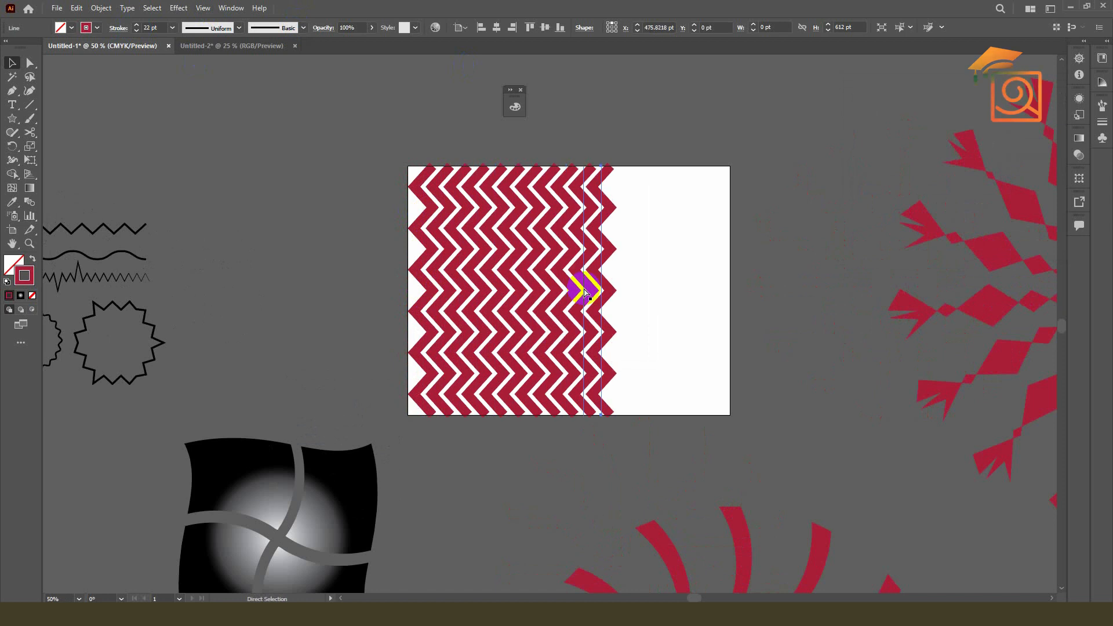
pyautogui.hotkey('ctrl', 'd')
pyautogui.hotkey('ctrl', 'd')
pyautogui.hotkey('ctrl', 'd')
pyautogui.hotkey('ctrl', 'd')
pyautogui.hotkey('ctrl', 'd')
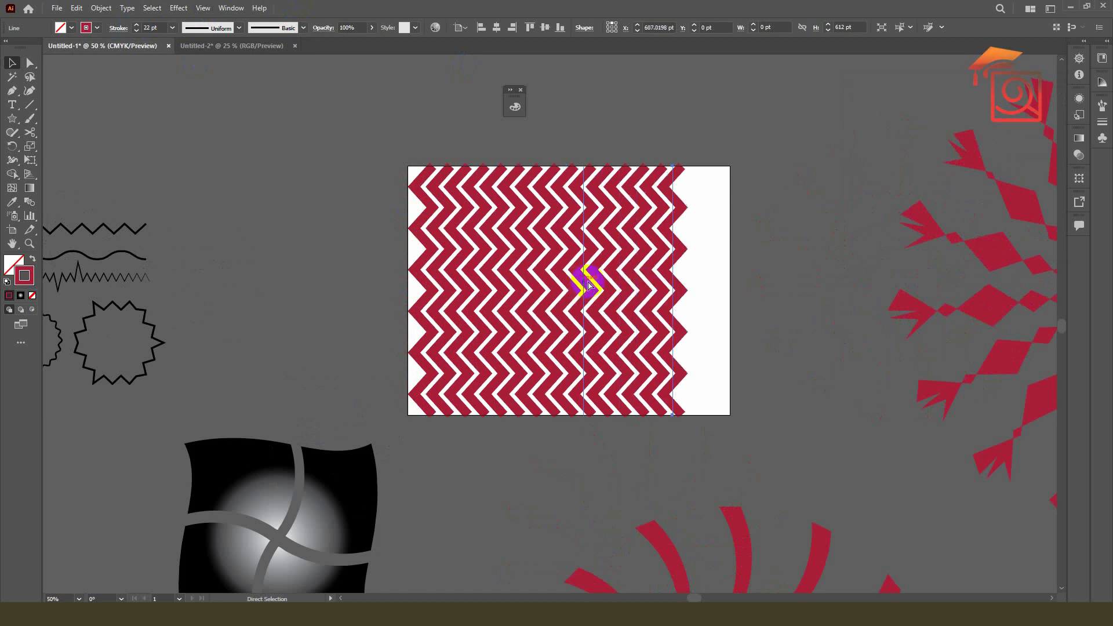
# - Select all the zigzag lines, enlarge them and reposition them so they extend past every edge of the artboard
pyautogui.click(398, 157)
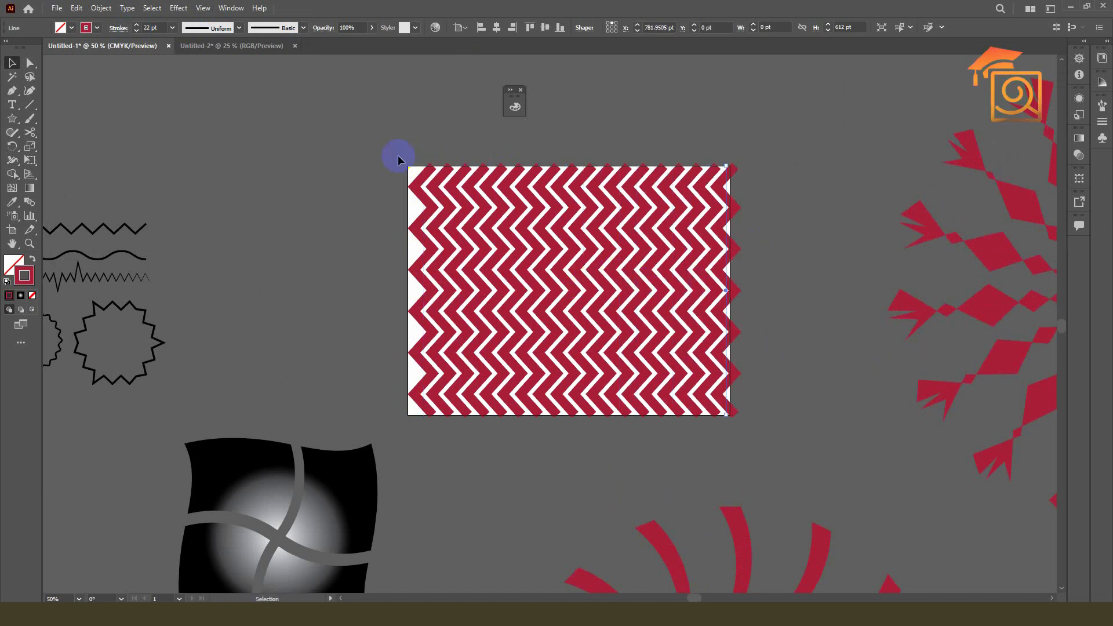
pyautogui.moveTo(759, 460); pyautogui.dragTo(383, 152)
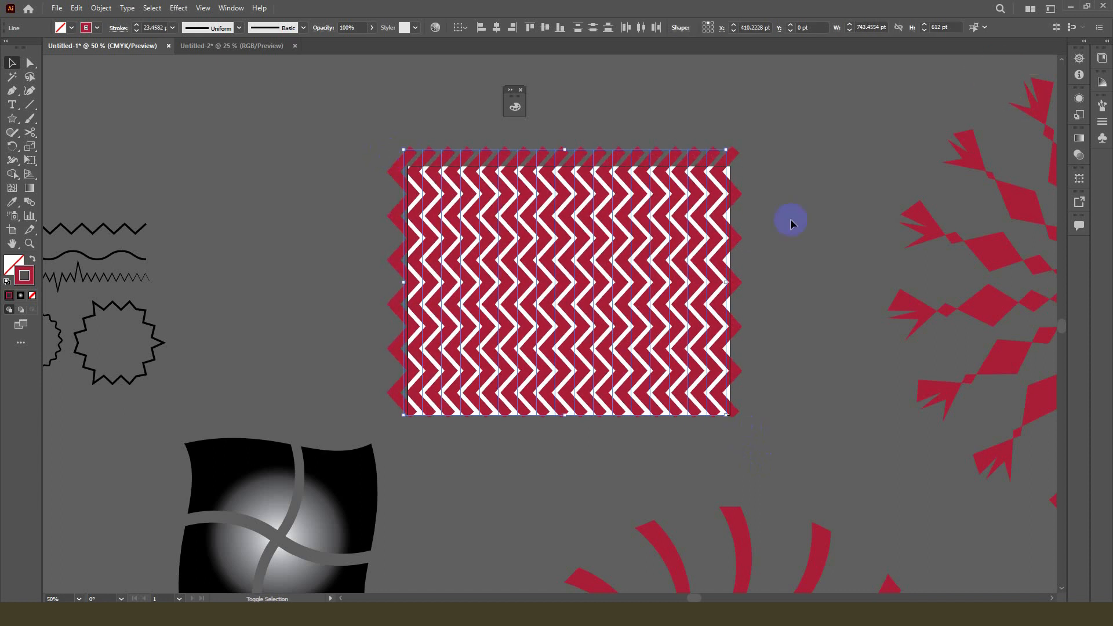
pyautogui.moveTo(647, 224); pyautogui.dragTo(647, 230)
# - Draw a rectangle matching the artboard, about 792 by 612 pt, clip the zigzag lines to it with a clipping mask and deselect
pyautogui.click(12, 120)
pyautogui.click(69, 120)
pyautogui.moveTo(408, 167); pyautogui.dragTo(729, 414)
pyautogui.click(8, 60)
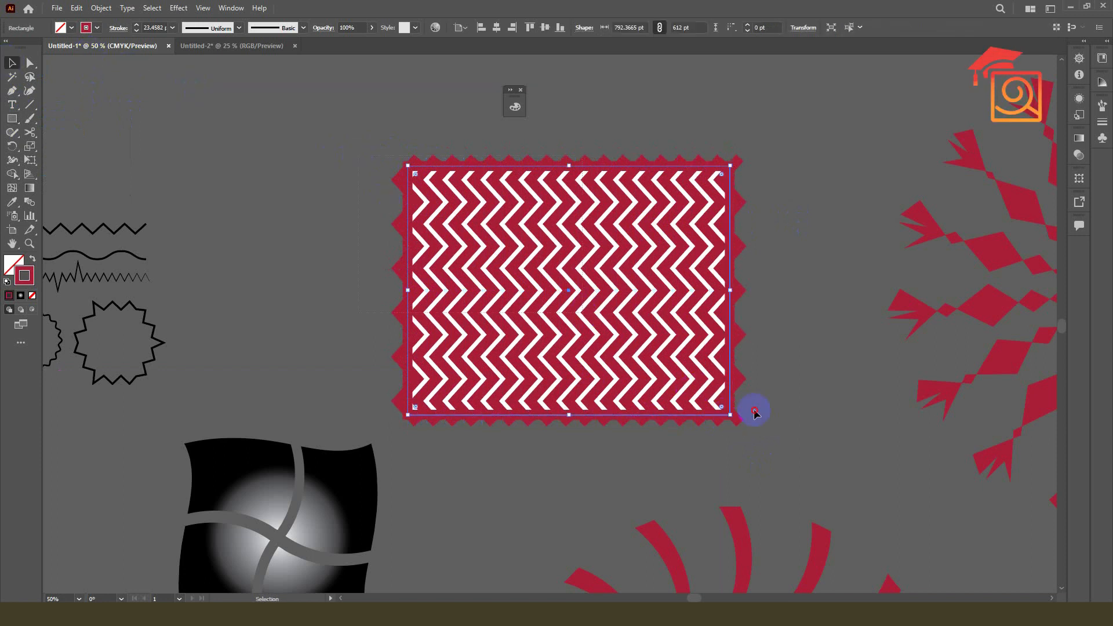
pyautogui.hotkey('ctrl', 'alt', 'a')
pyautogui.hotkey('ctrl', '7')
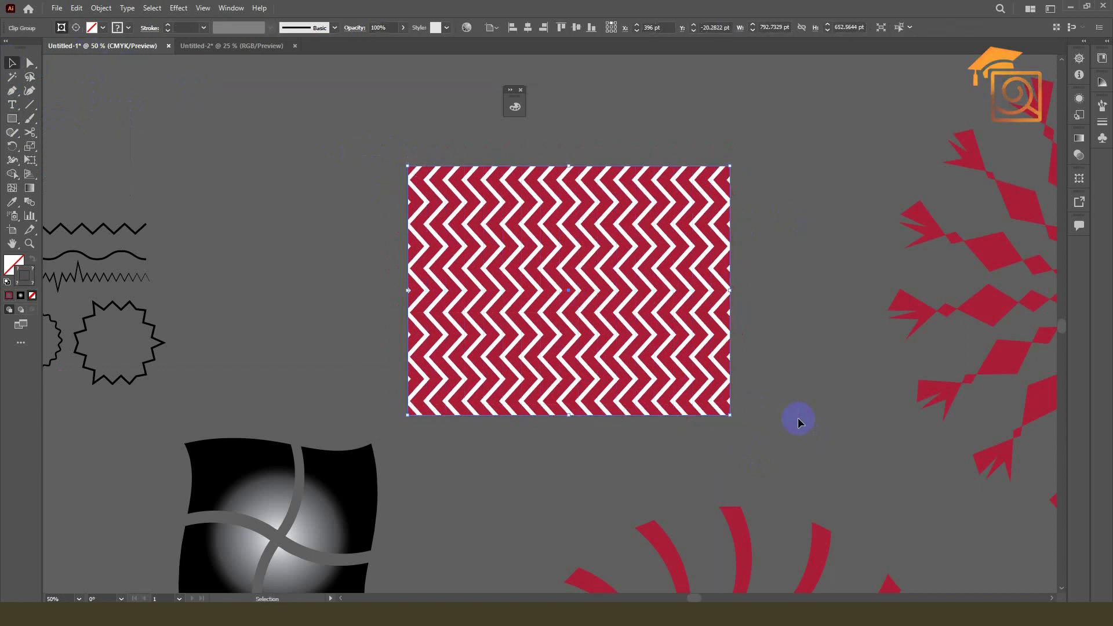
pyautogui.click(820, 242)
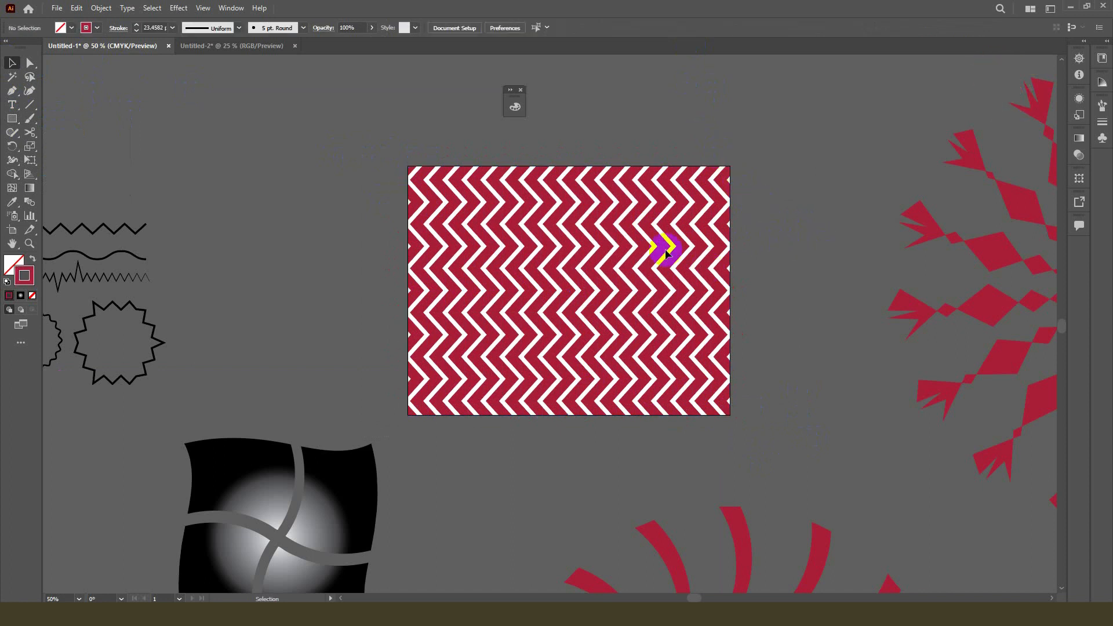
pyautogui.scroll(2, 666, 248)
pyautogui.scroll(-5, 657, 152)
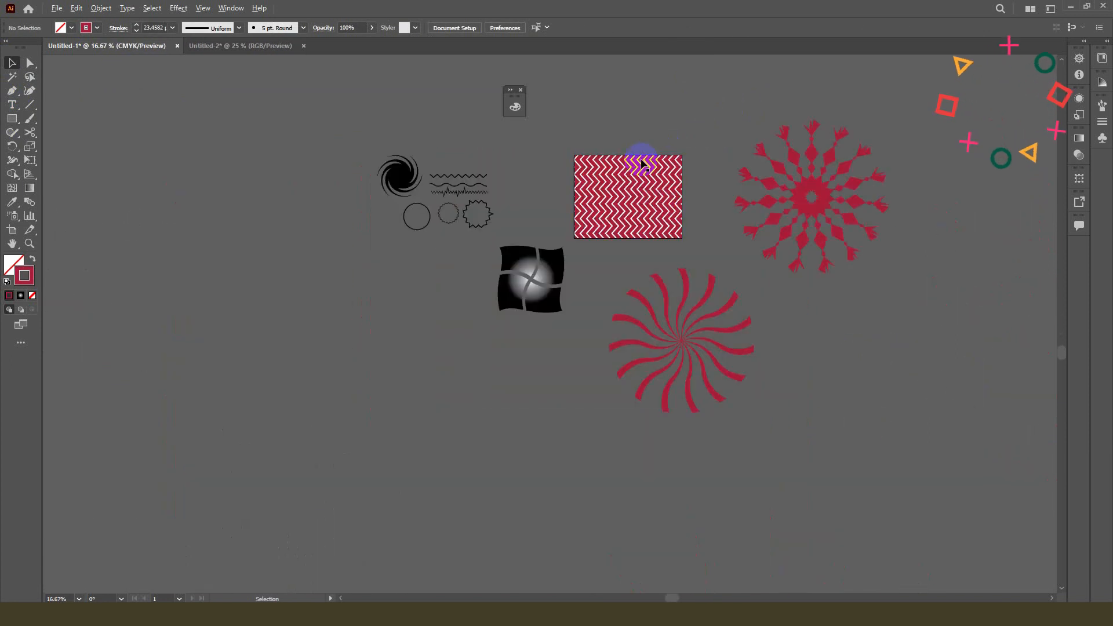
pyautogui.scroll(1, 670, 219)
pyautogui.moveTo(706, 106); pyautogui.dragTo(679, 194)
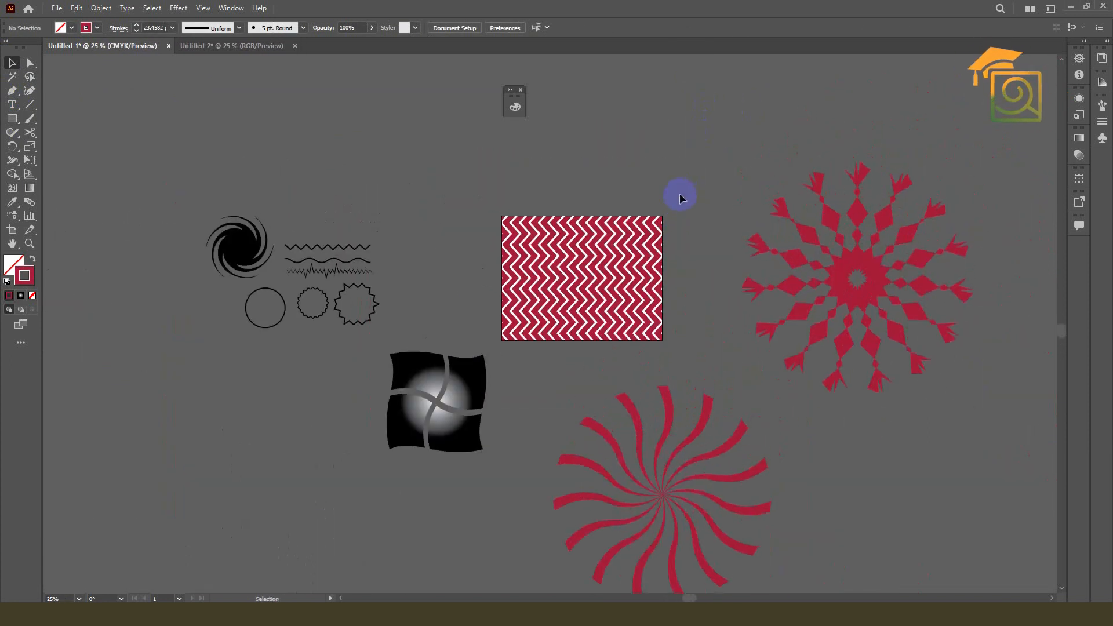